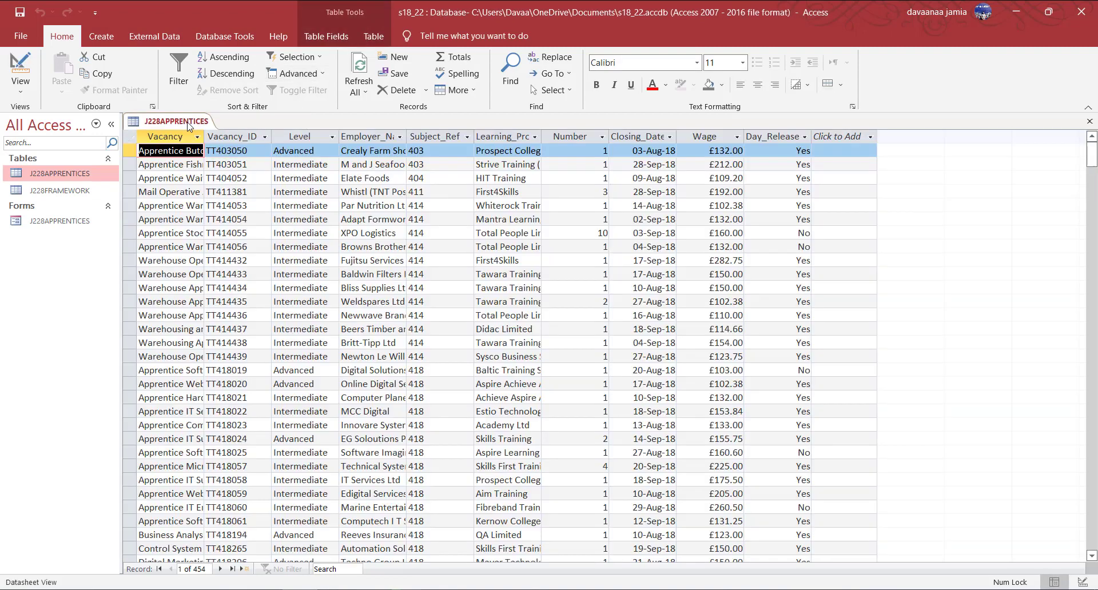
Close the J228APPRENTICES form and bring up the Create ribbon tools.
{"action": "right_click", "coordinate": [189, 126]}
{"action": "left_click", "coordinate": [226, 148]}
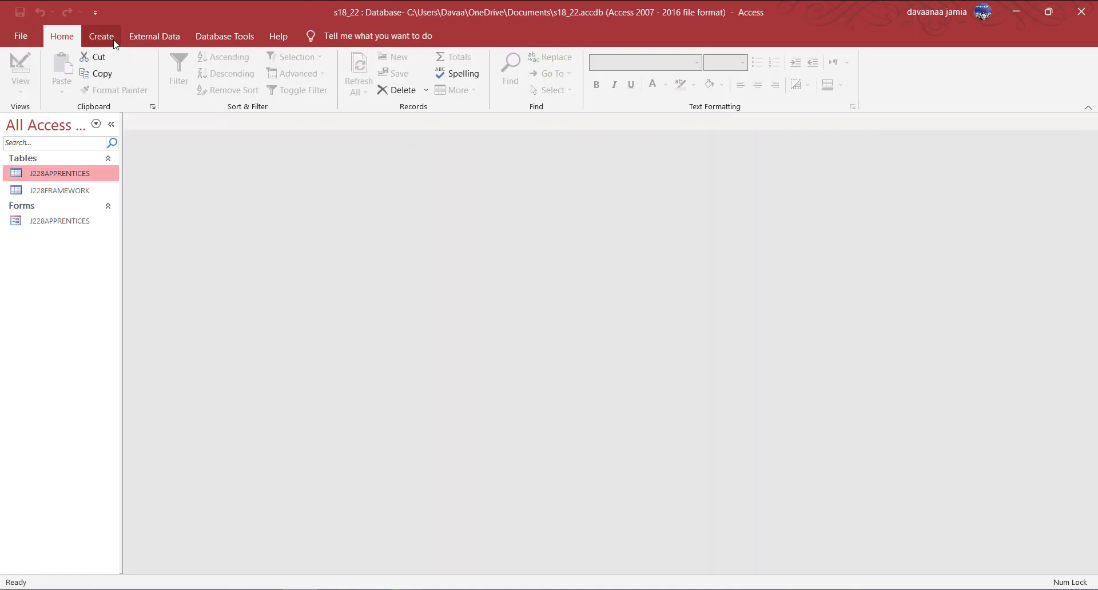
{"action": "left_click", "coordinate": [102, 36]}
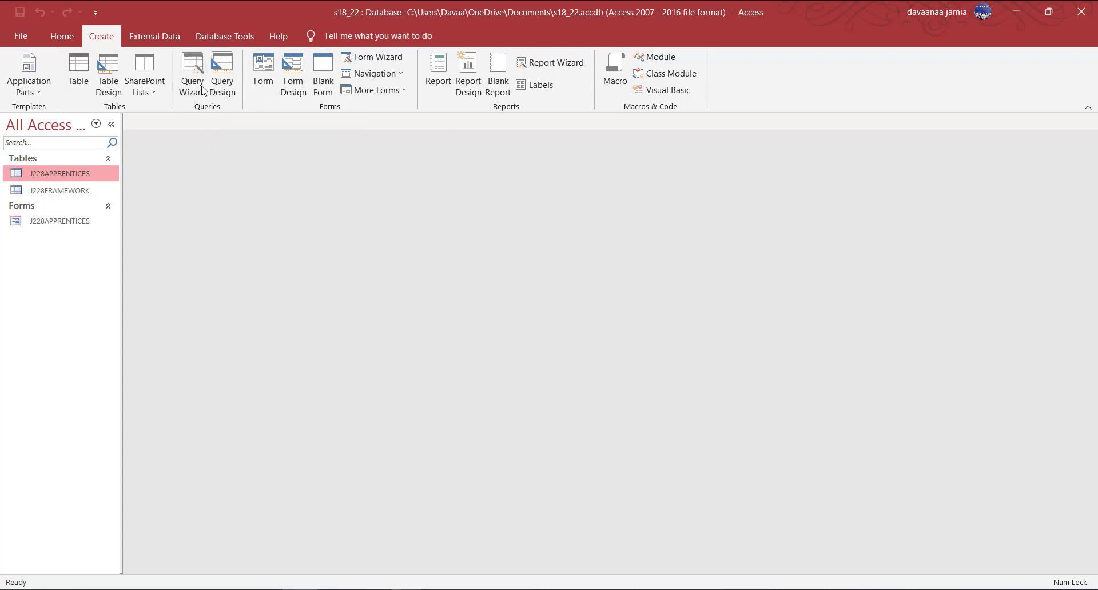
Start a Query Design and add the J228APPRENTICES and J228FRAMEWORK tables.
{"action": "left_click", "coordinate": [222, 80]}
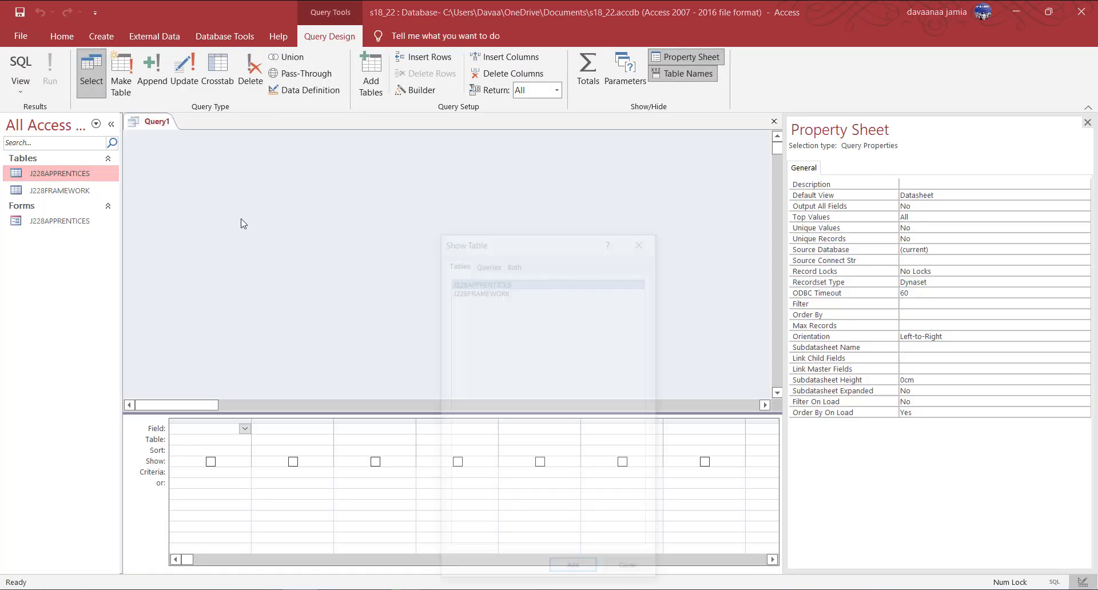
{"action": "left_click_drag", "start_coordinate": [554, 243], "coordinate": [504, 139]}
{"action": "left_click", "coordinate": [438, 186], "text": "shift"}
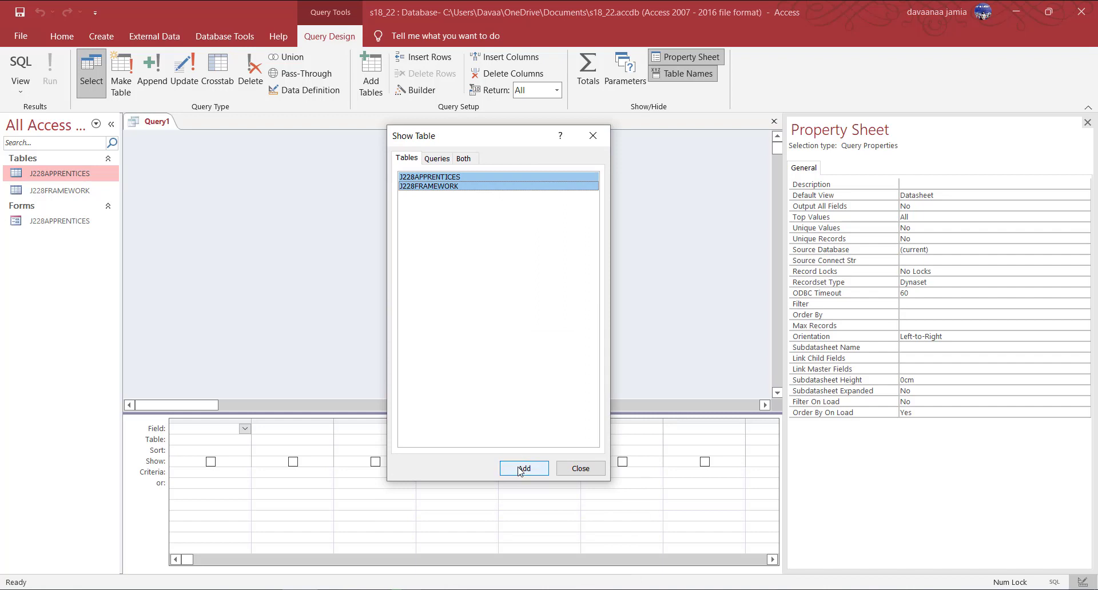
{"action": "left_click", "coordinate": [524, 469]}
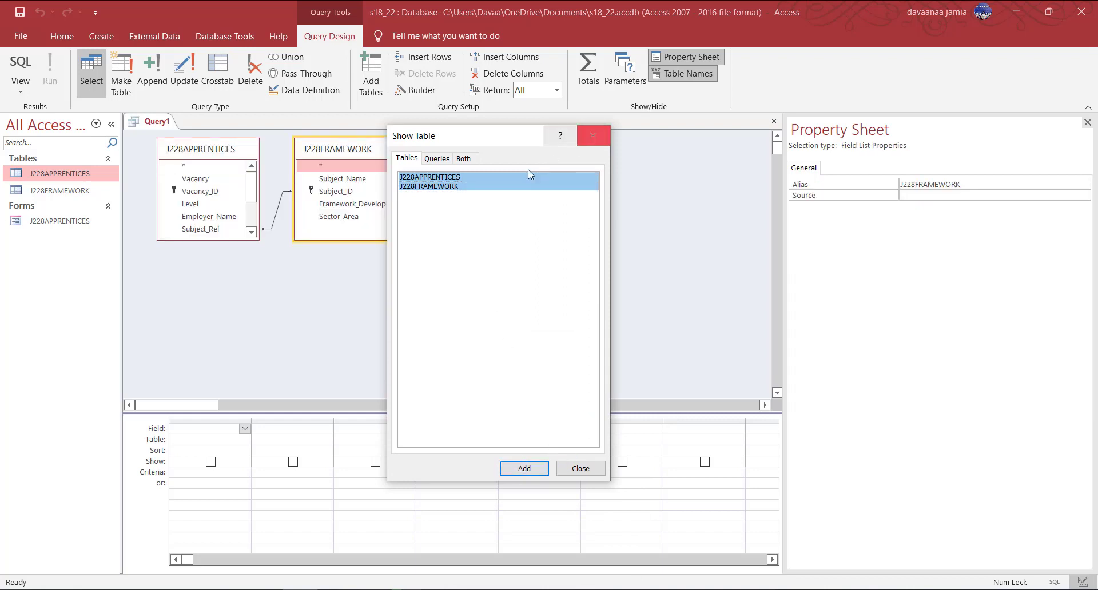
Check the Bonus_Wage requirement in the exam question PDF, then close Show Table.
{"action": "left_click", "coordinate": [265, 589]}
{"action": "left_click", "coordinate": [346, 532]}
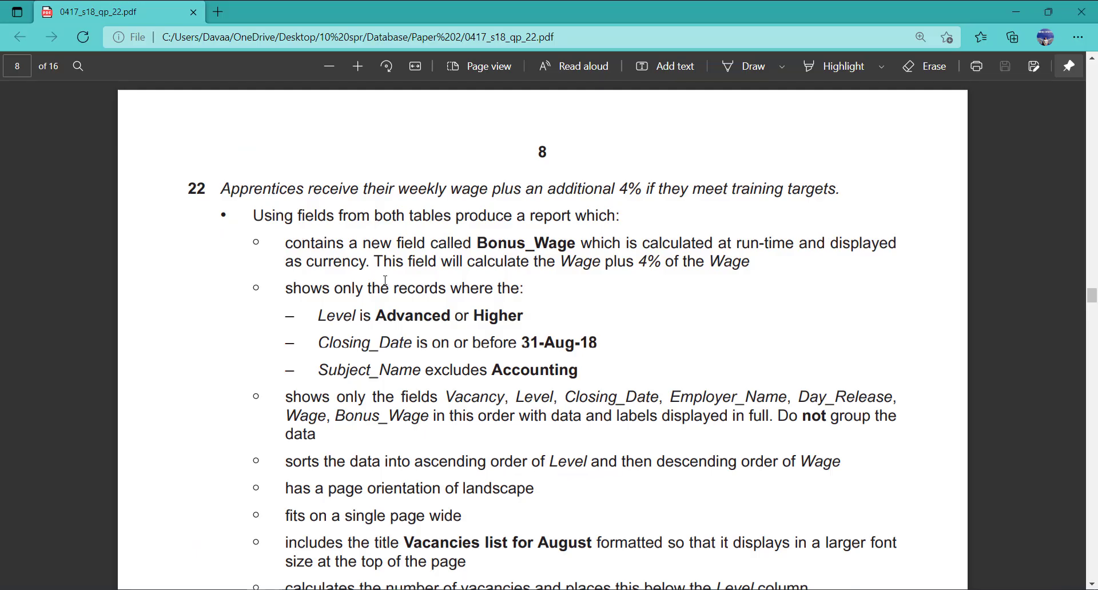
{"action": "scroll", "coordinate": [502, 307], "scroll_direction": "down", "scroll_amount": 1}
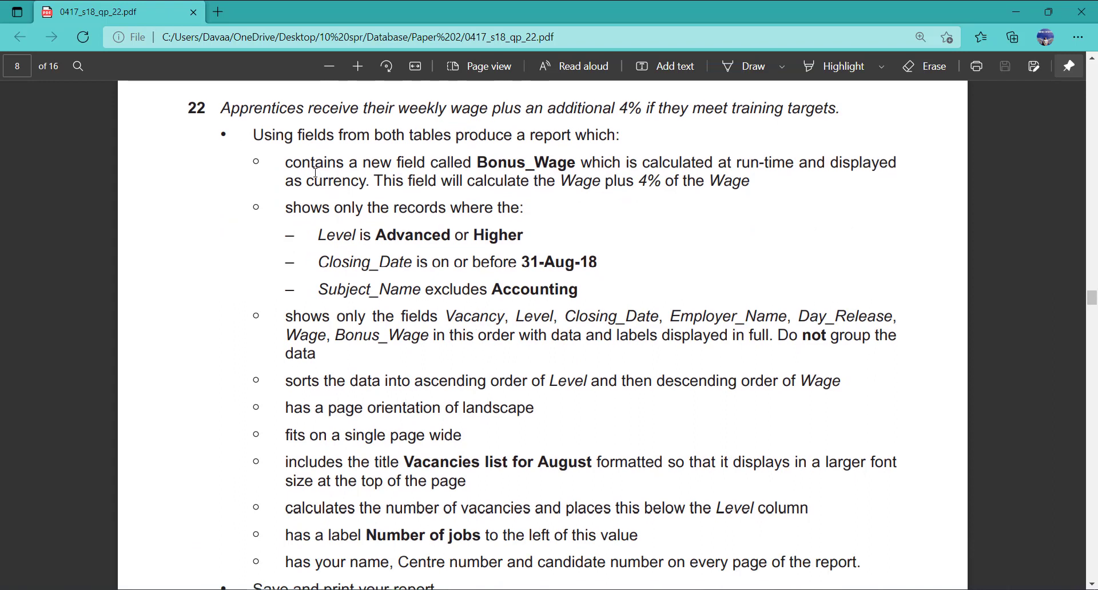
{"action": "left_click_drag", "start_coordinate": [288, 163], "coordinate": [750, 182]}
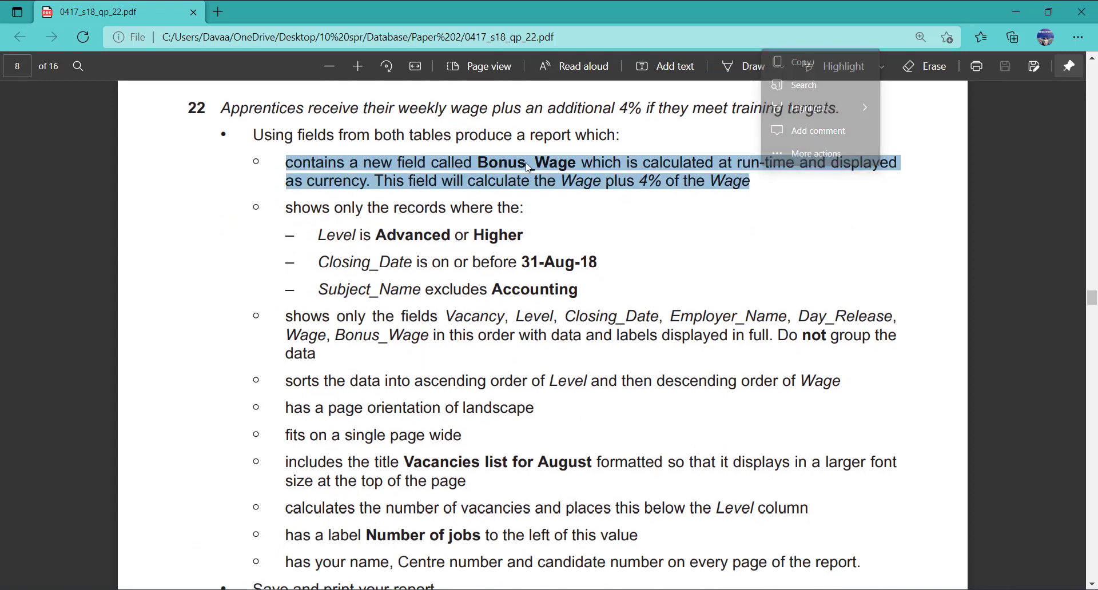
{"action": "left_click", "coordinate": [1025, 17]}
{"action": "left_click", "coordinate": [594, 136]}
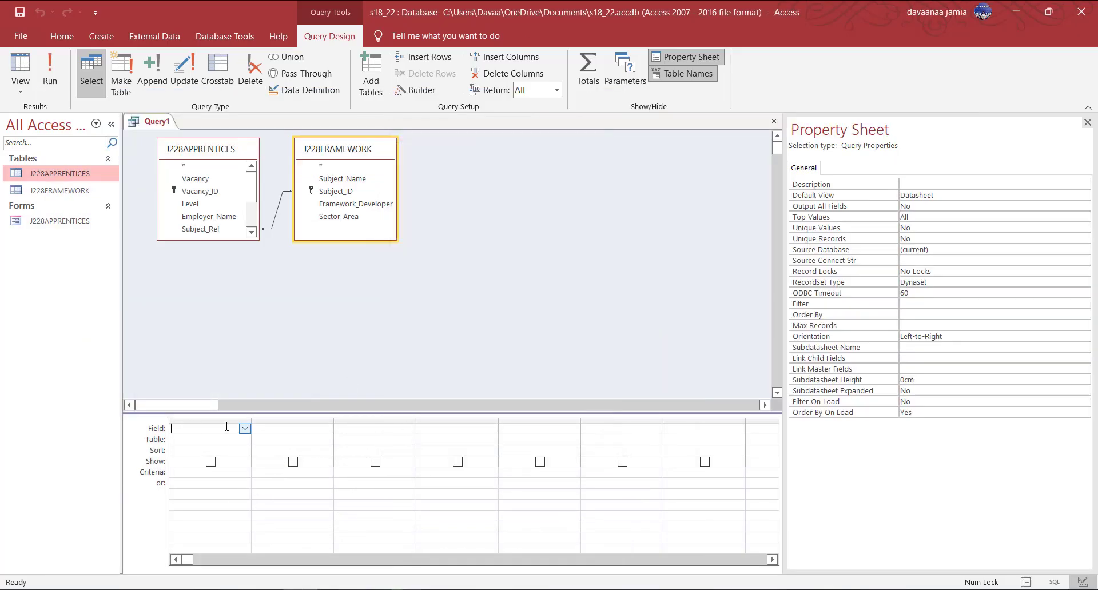
Open the Expression Builder and check the Bonus_Wage formula in the exam PDF.
{"action": "left_click", "coordinate": [418, 91]}
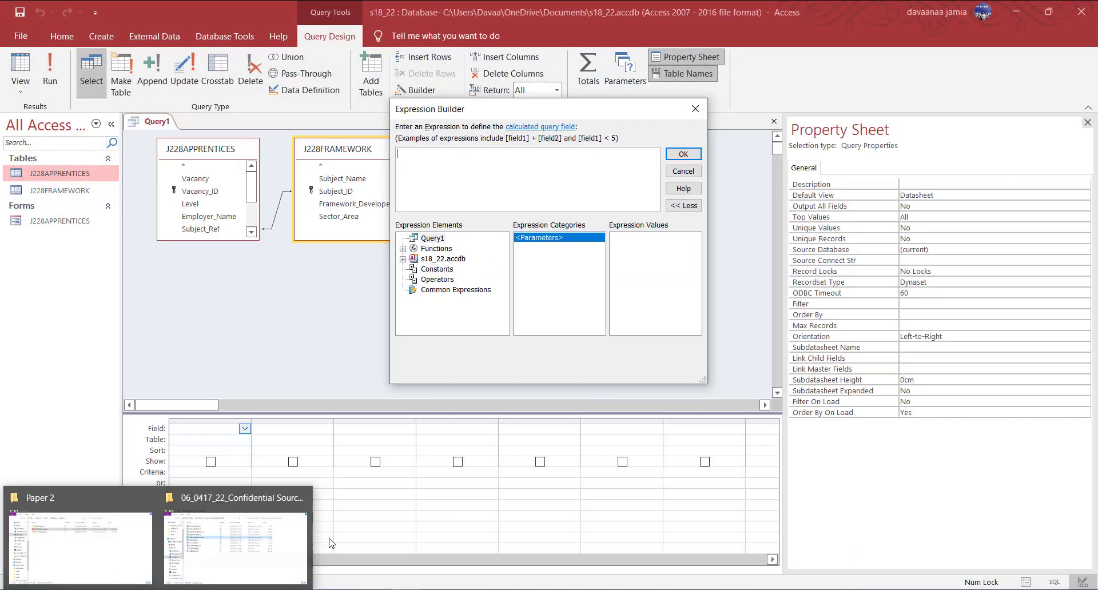
{"action": "mouse_move", "coordinate": [277, 589]}
{"action": "left_click", "coordinate": [457, 538]}
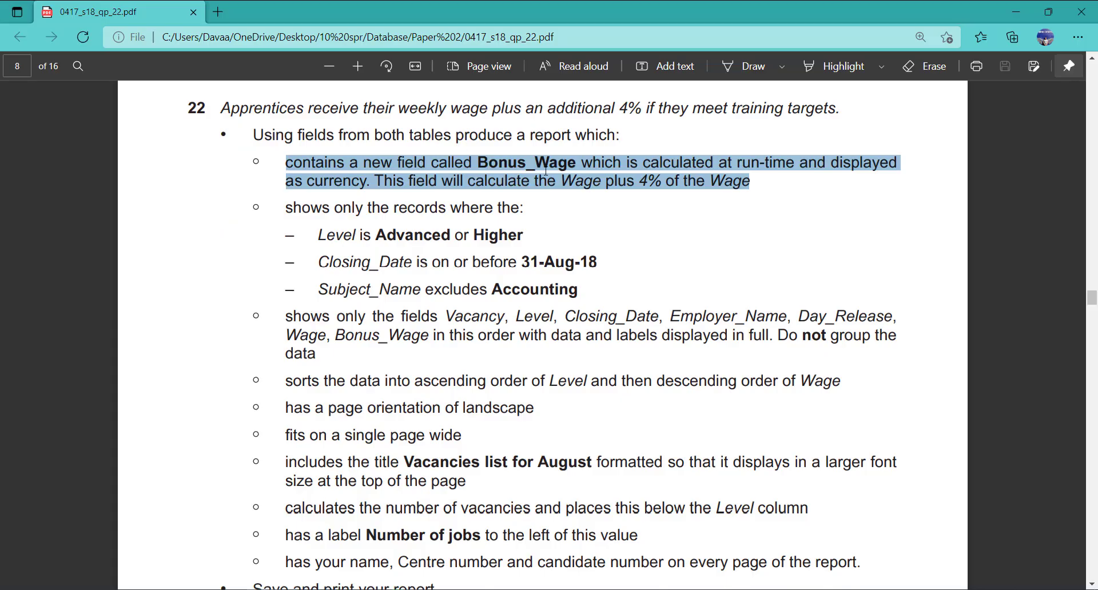
{"action": "left_click", "coordinate": [523, 162]}
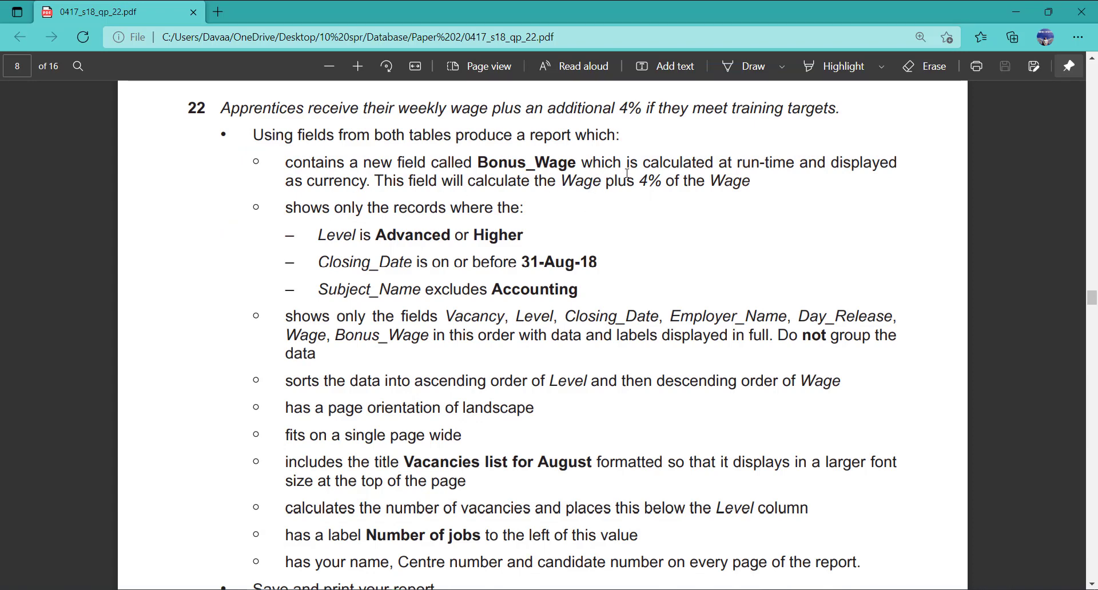
{"action": "left_click", "coordinate": [1028, 11]}
Build the expression J228APPRENTICES Wage*1.04 and confirm it.
{"action": "left_click", "coordinate": [402, 259]}
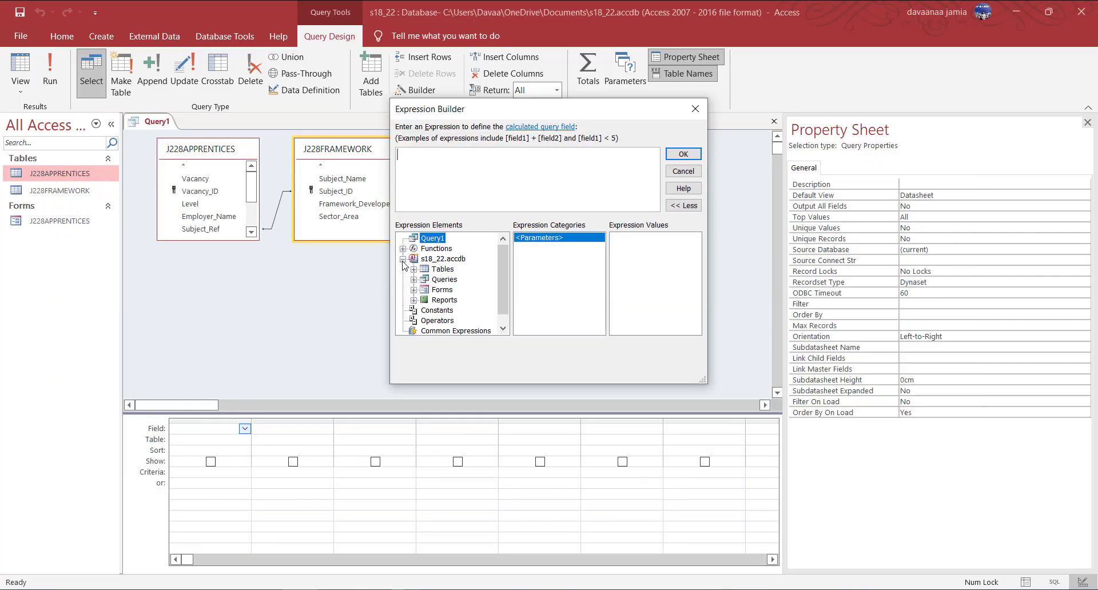
{"action": "left_click", "coordinate": [442, 270]}
{"action": "left_click", "coordinate": [413, 270]}
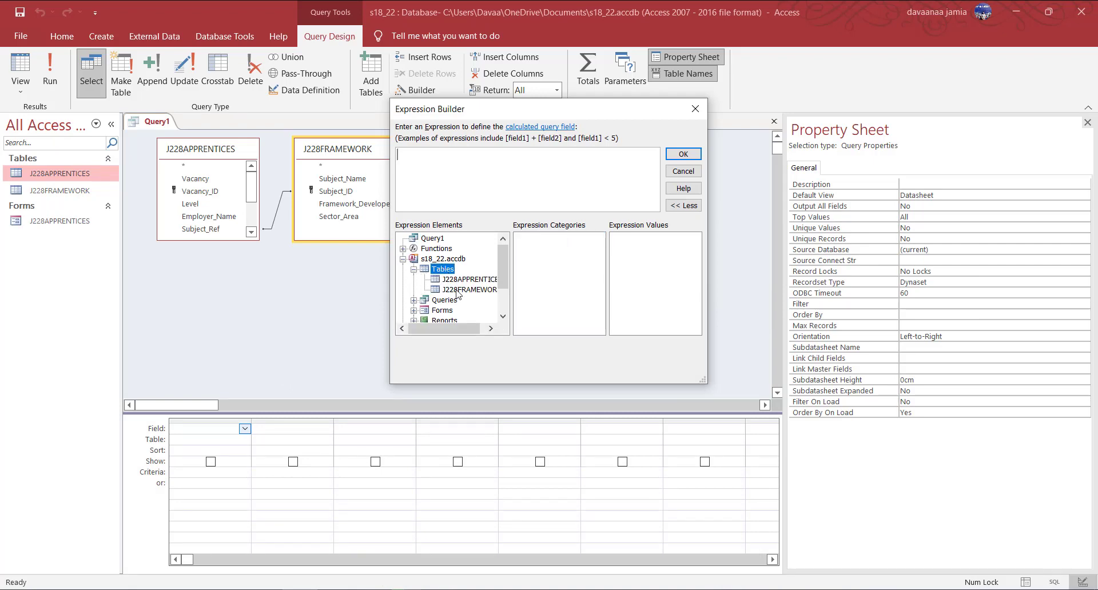
{"action": "left_click", "coordinate": [467, 279]}
{"action": "double_click", "coordinate": [531, 320]}
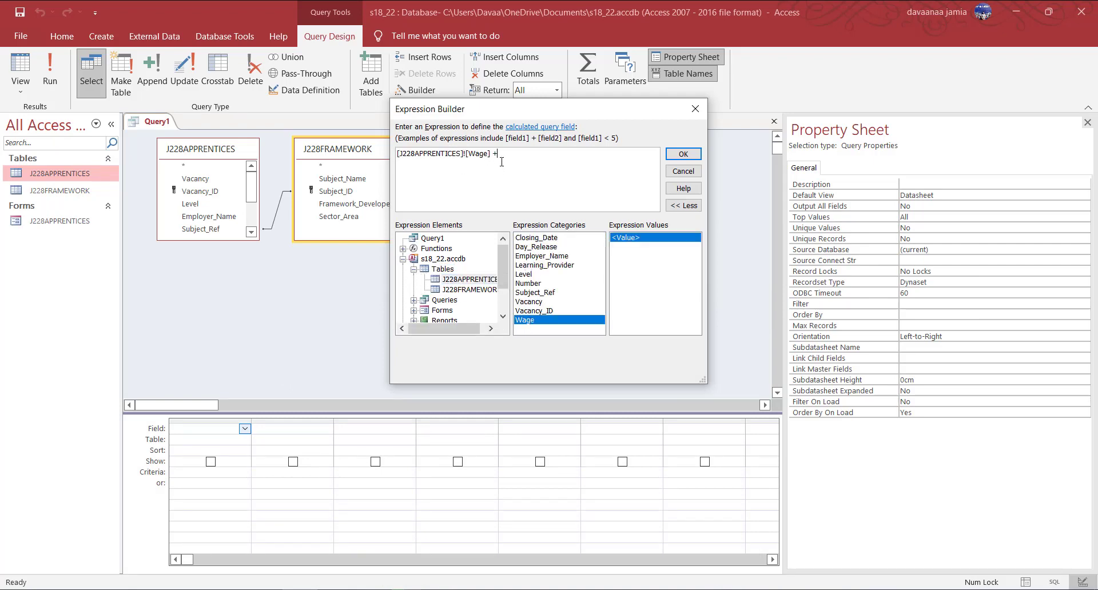
{"action": "type", "text": "+"}
{"action": "double_click", "coordinate": [529, 321]}
{"action": "type", "text": "/100*4"}
{"action": "left_click_drag", "start_coordinate": [620, 154], "coordinate": [493, 153]}
{"action": "key", "text": "Delete"}
{"action": "type", "text": "*1.04"}
{"action": "left_click", "coordinate": [683, 154]}
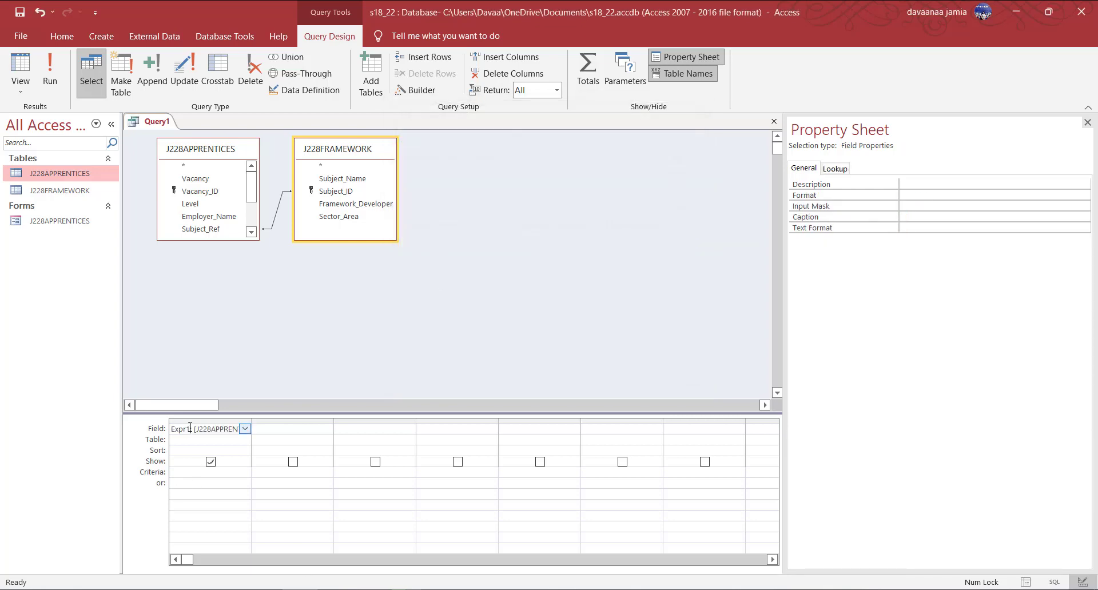
Rename Expr1 to Bonus_Wage and test-run the query.
{"action": "left_click_drag", "start_coordinate": [251, 421], "coordinate": [395, 427]}
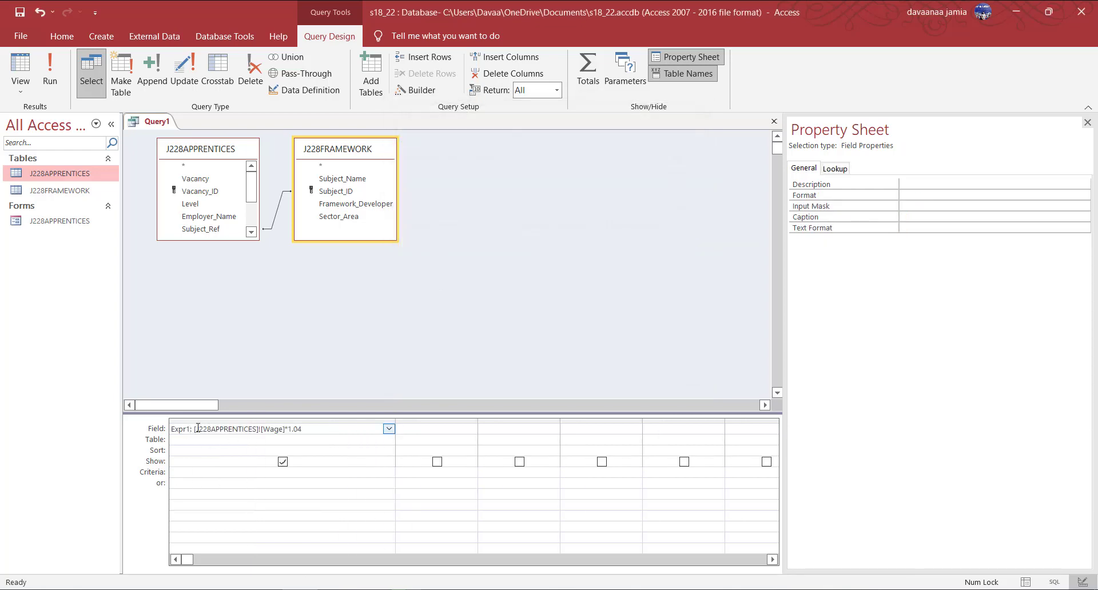
{"action": "double_click", "coordinate": [191, 428]}
{"action": "type", "text": "Bonus"}
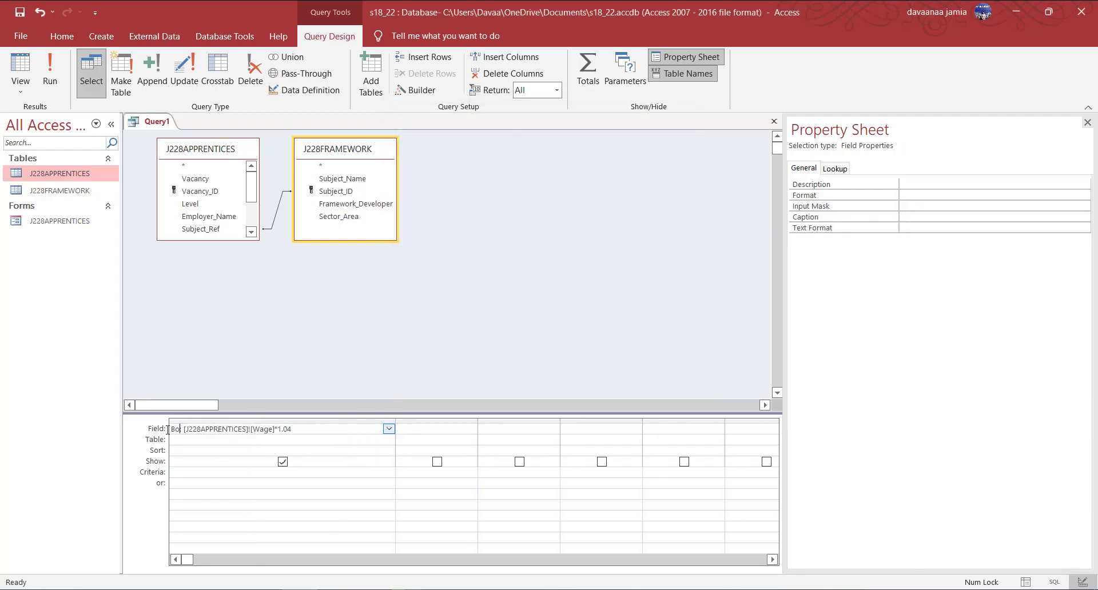
{"action": "type", "text": "_Wage"}
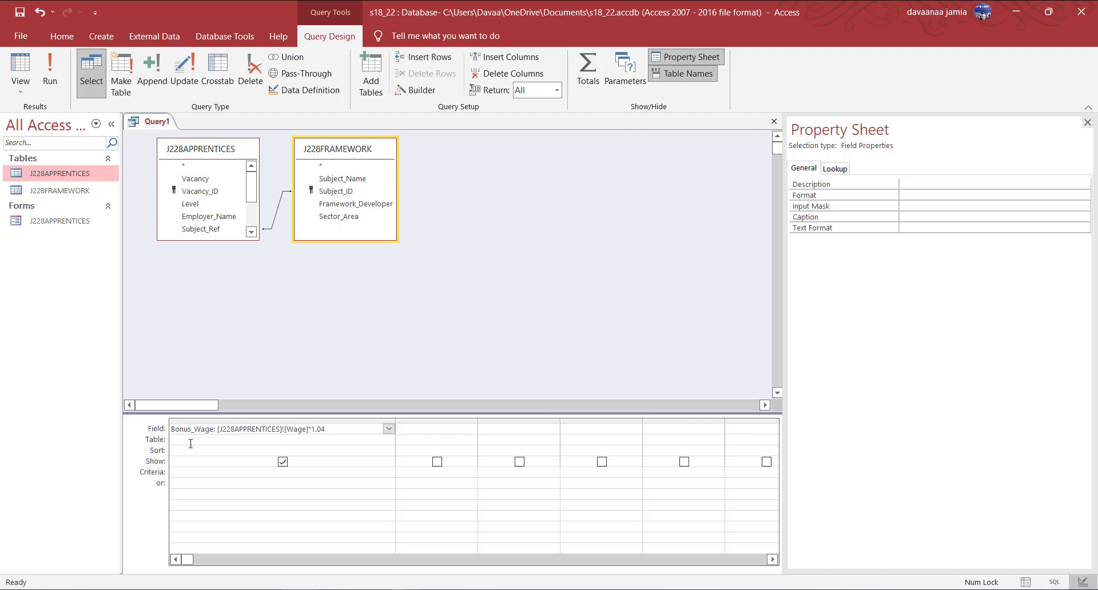
{"action": "left_click", "coordinate": [55, 81]}
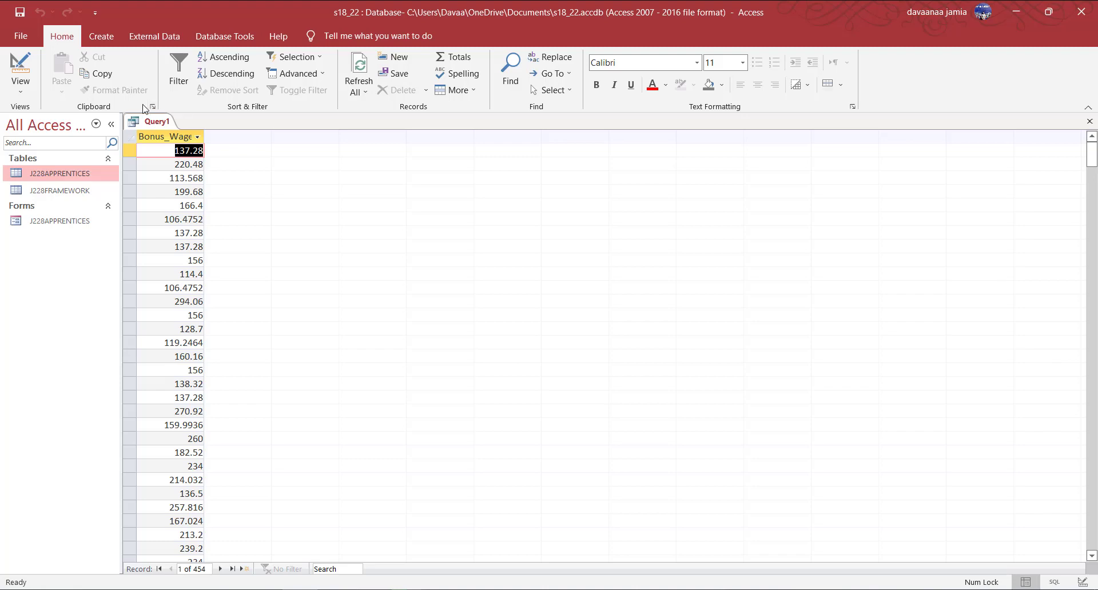
{"action": "left_click", "coordinate": [28, 87]}
{"action": "left_click", "coordinate": [55, 169]}
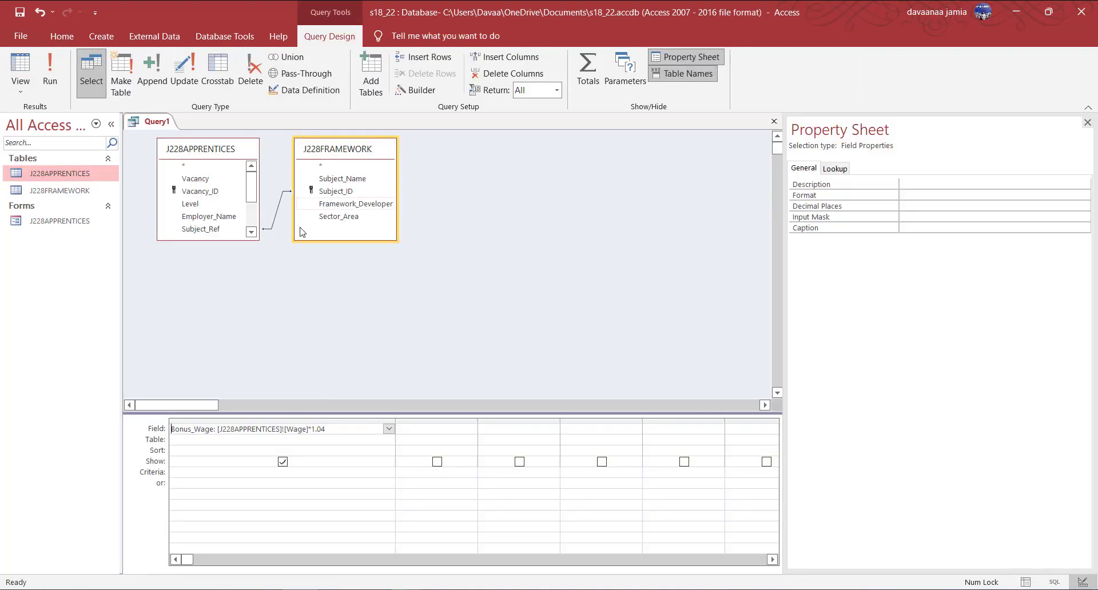
Add the Wage field beside Bonus_Wage and run to compare them.
{"action": "left_click_drag", "start_coordinate": [216, 238], "coordinate": [216, 324]}
{"action": "double_click", "coordinate": [193, 280]}
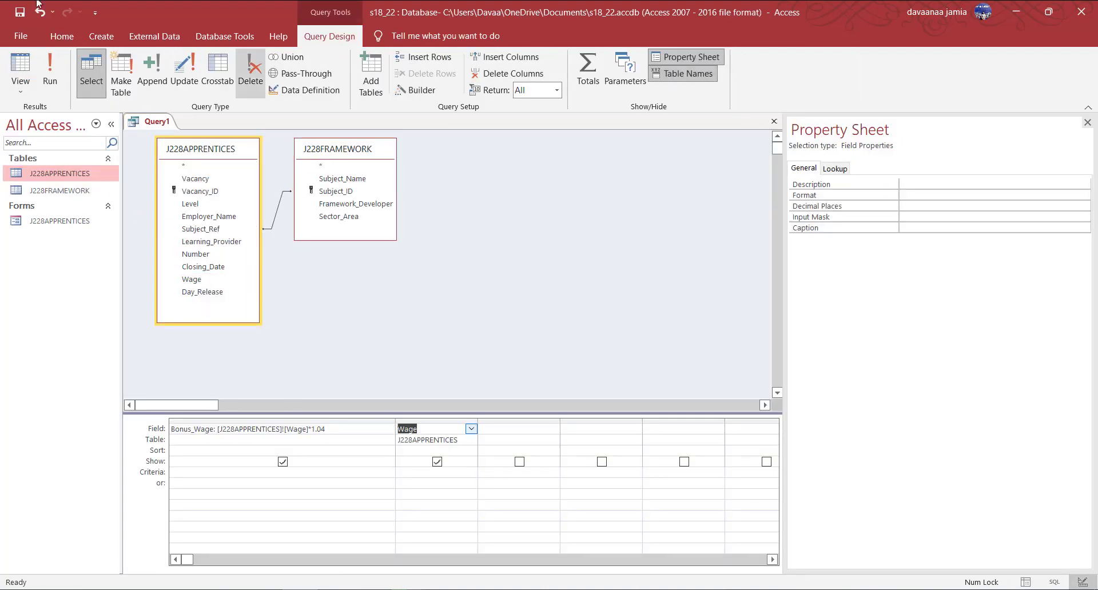
{"action": "left_click", "coordinate": [49, 82]}
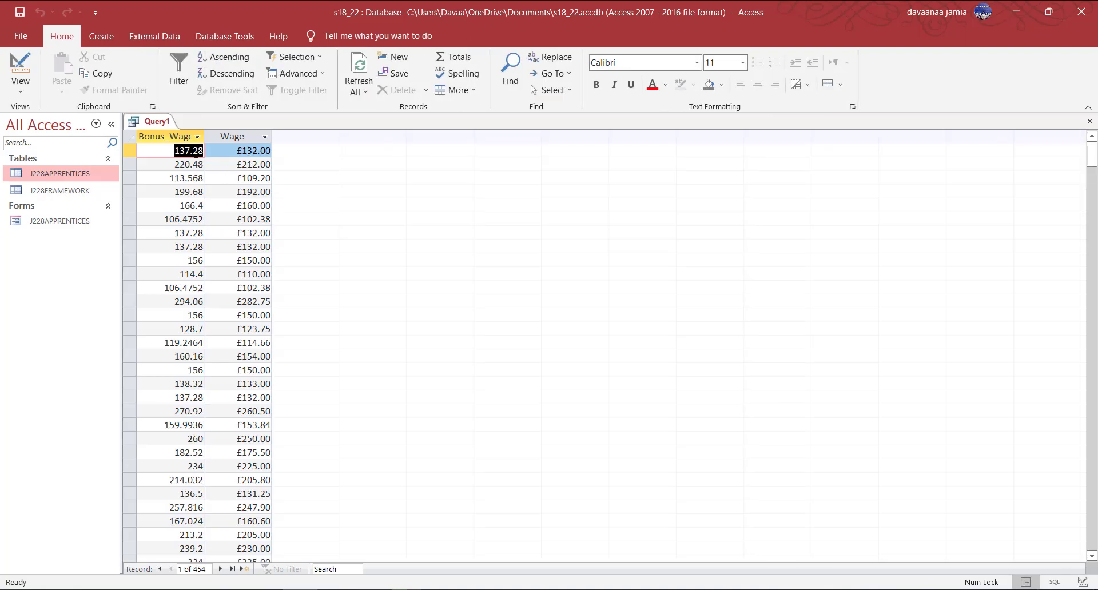
{"action": "right_click", "coordinate": [160, 122]}
{"action": "left_click", "coordinate": [212, 214]}
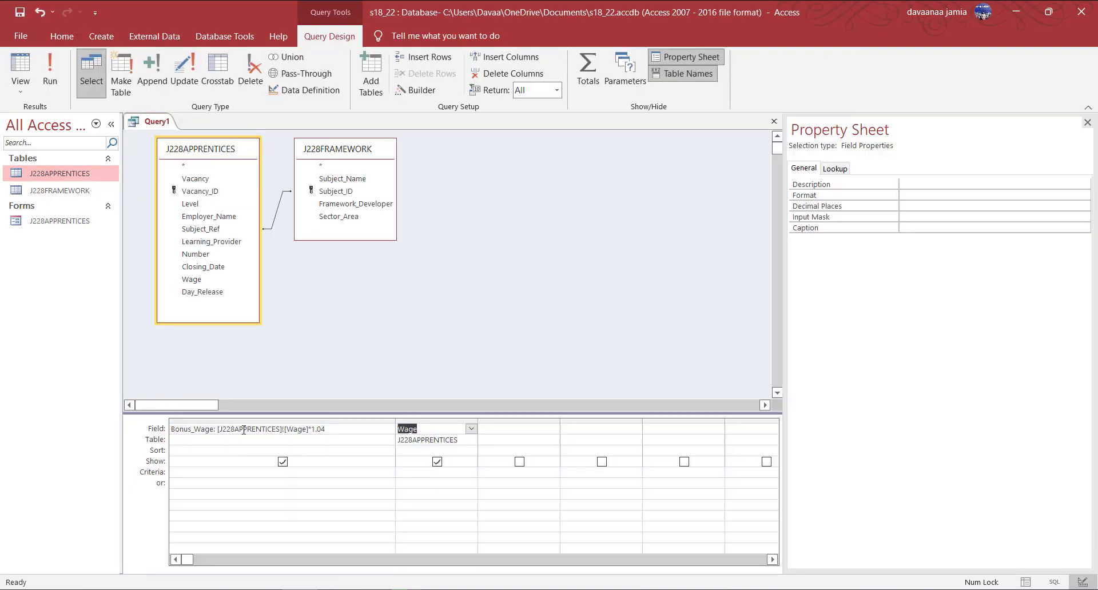
Format Bonus_Wage as Currency with 2 decimal places in the Property Sheet.
{"action": "left_click", "coordinate": [244, 430]}
{"action": "left_click", "coordinate": [937, 196]}
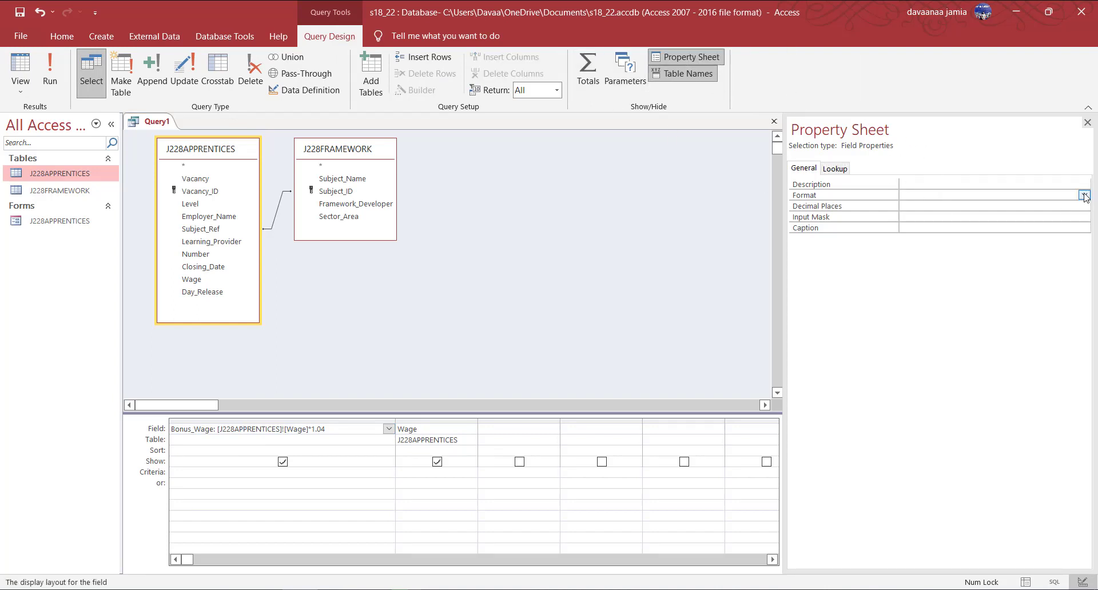
{"action": "left_click", "coordinate": [1084, 196]}
{"action": "left_click", "coordinate": [984, 217]}
{"action": "left_click", "coordinate": [922, 207]}
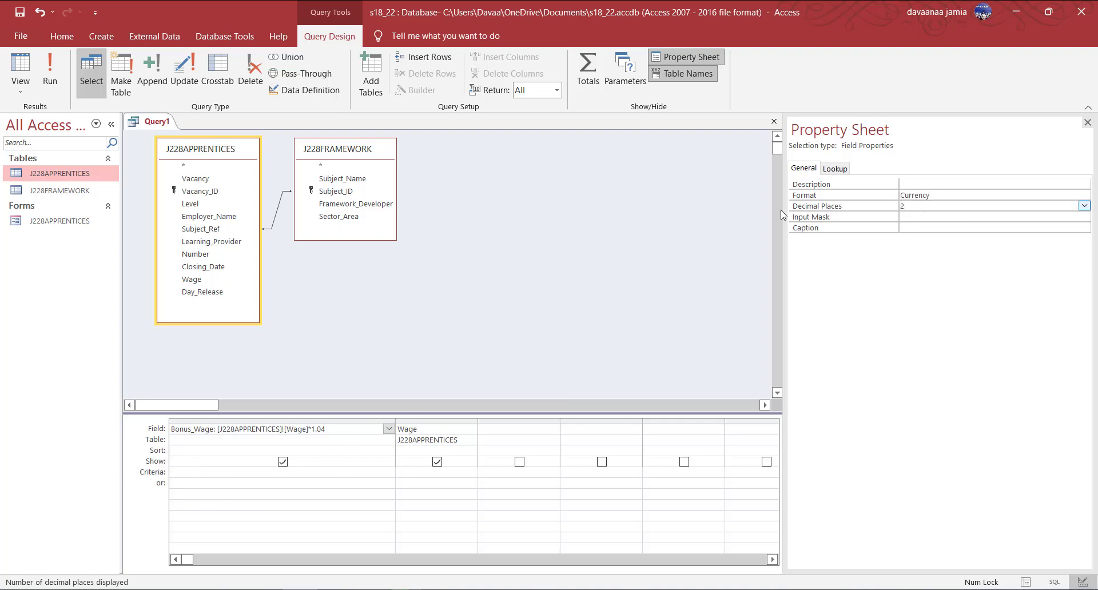
{"action": "left_click", "coordinate": [517, 429]}
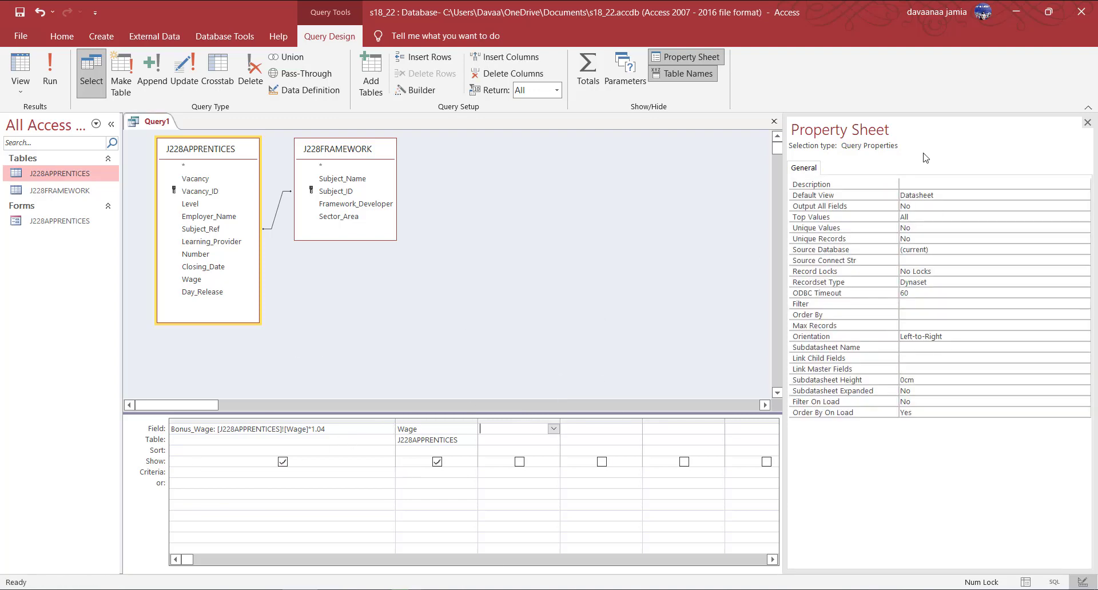
{"action": "left_click", "coordinate": [1088, 123]}
{"action": "left_click", "coordinate": [263, 589]}
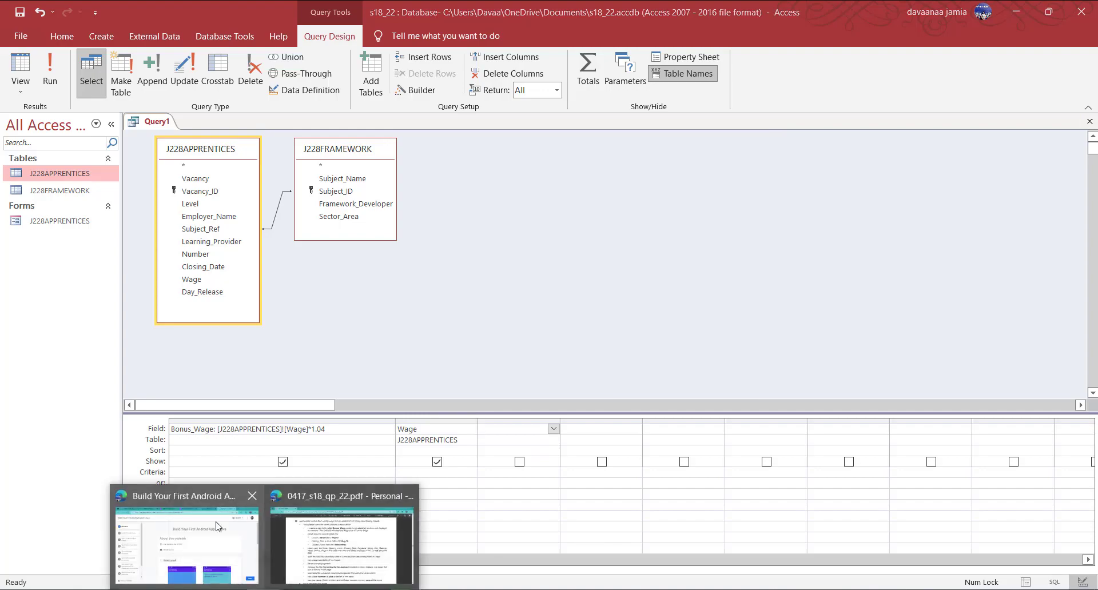
Check the required field order, then add Vacancy, Level and Closing_Date to the grid.
{"action": "left_click", "coordinate": [324, 535]}
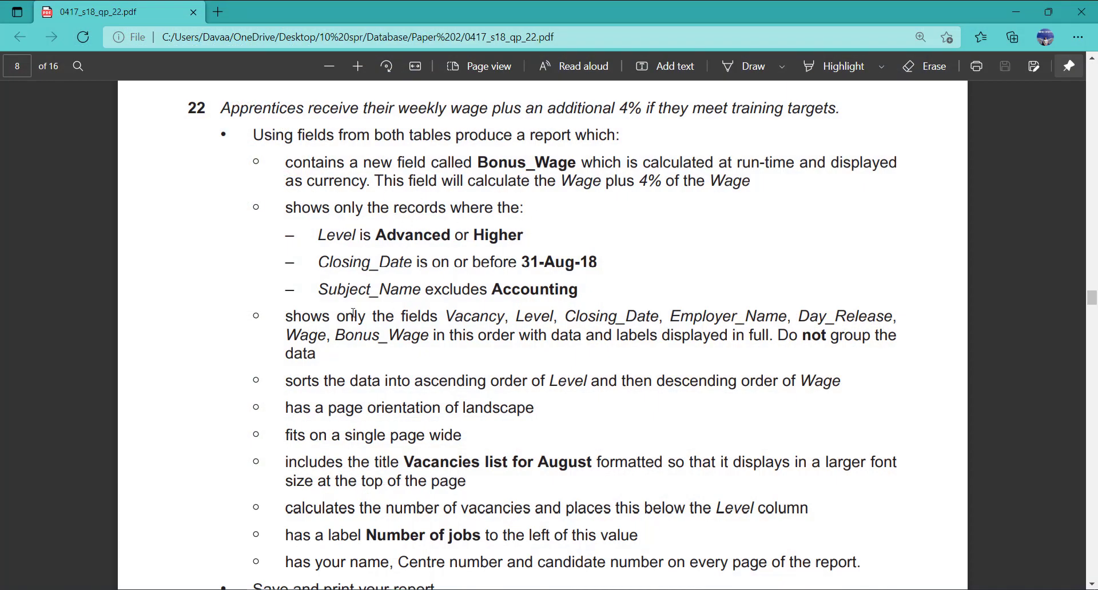
{"action": "left_click_drag", "start_coordinate": [342, 323], "coordinate": [671, 339]}
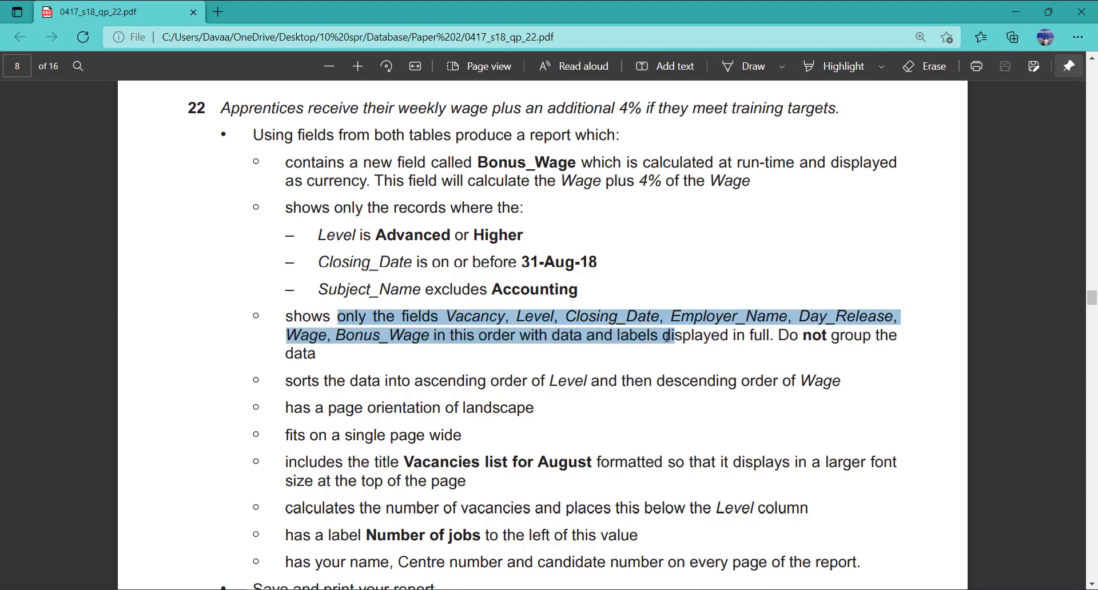
{"action": "left_click", "coordinate": [467, 345]}
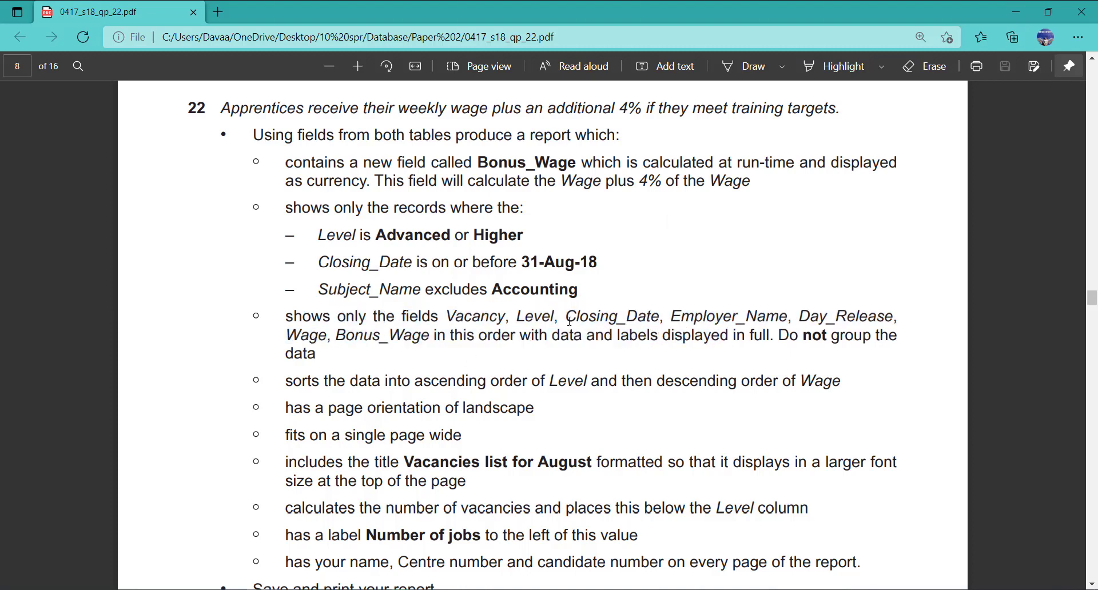
{"action": "key", "text": "alt+Tab"}
{"action": "double_click", "coordinate": [198, 179]}
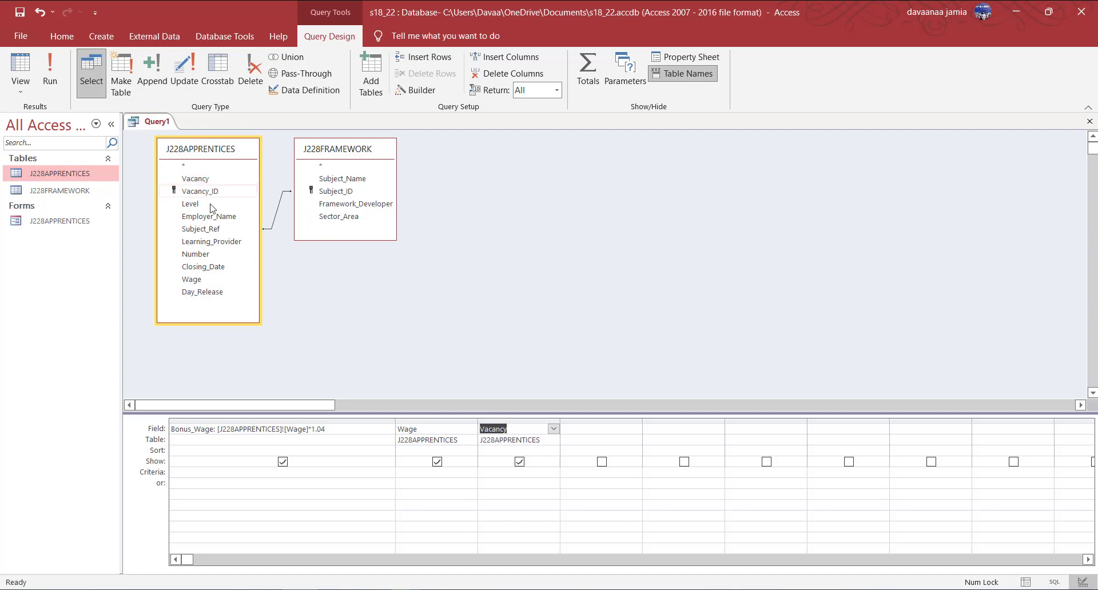
{"action": "double_click", "coordinate": [192, 204]}
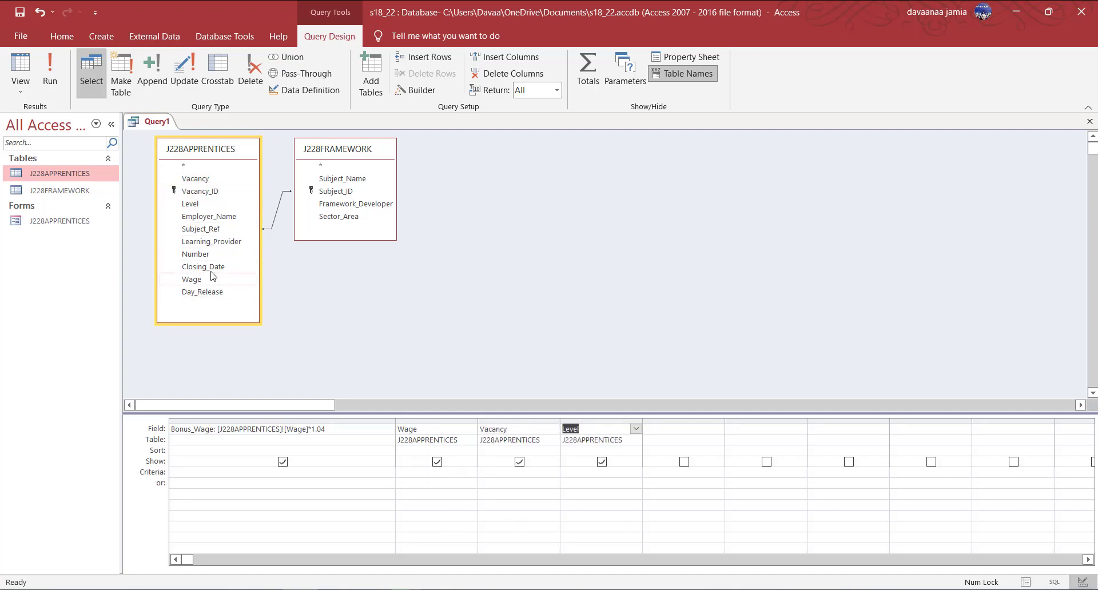
{"action": "double_click", "coordinate": [204, 267]}
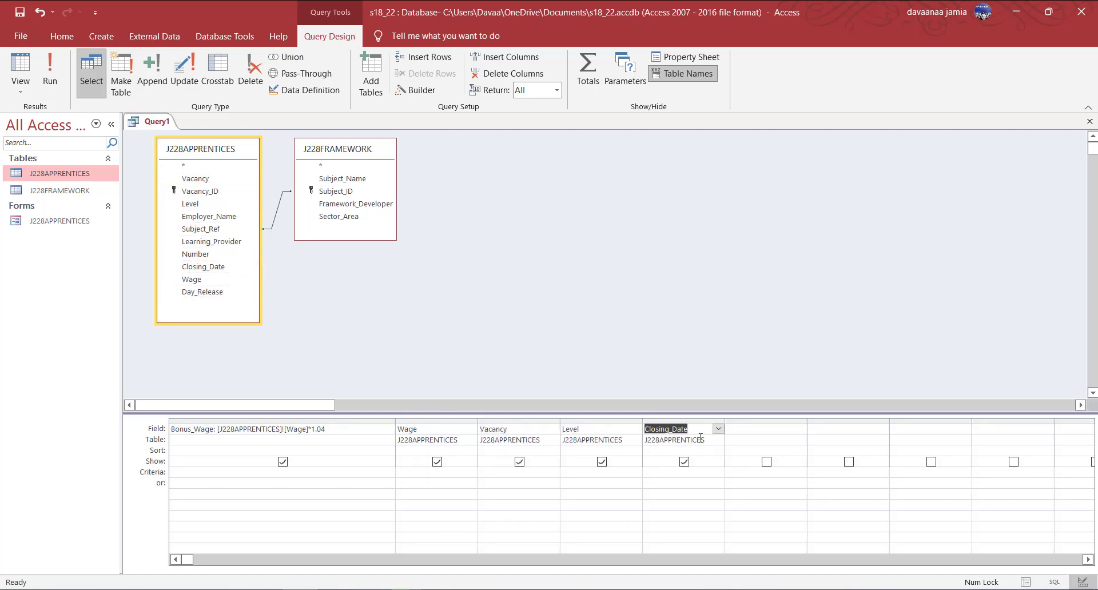
Add Employer_Name and Day_Release to the grid after rechecking the question.
{"action": "key", "text": "alt+Tab"}
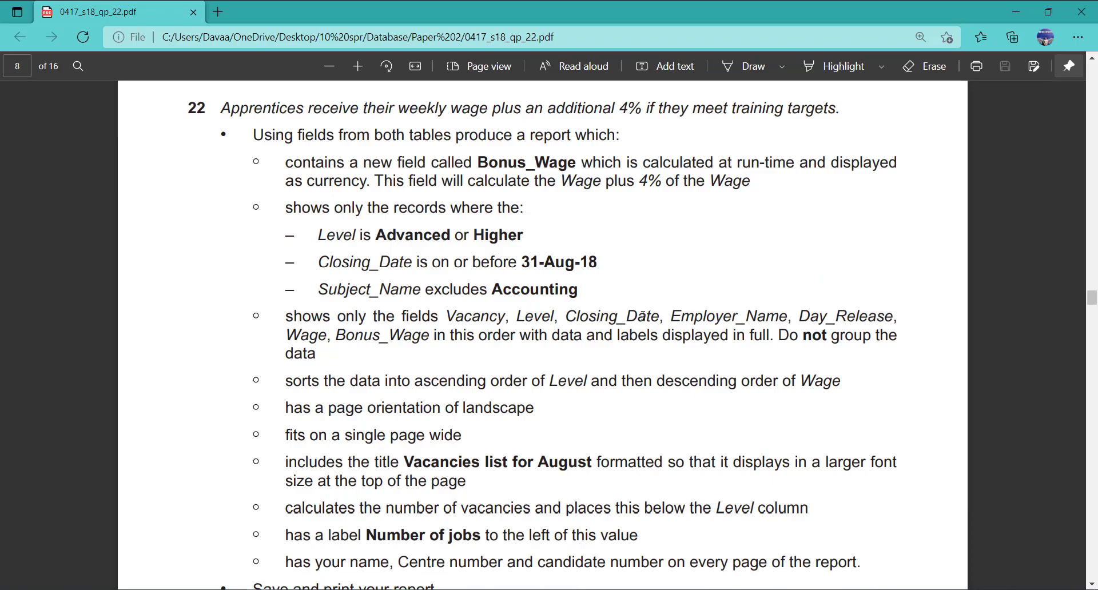
{"action": "key", "text": "alt+Tab"}
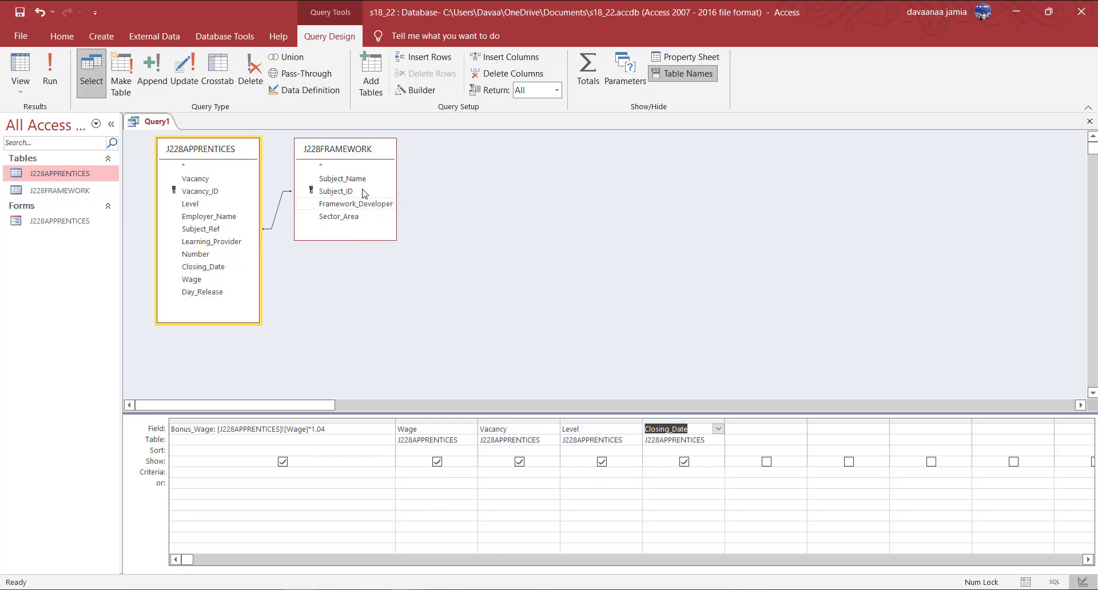
{"action": "double_click", "coordinate": [202, 216]}
{"action": "double_click", "coordinate": [202, 292]}
{"action": "key", "text": "alt+Tab"}
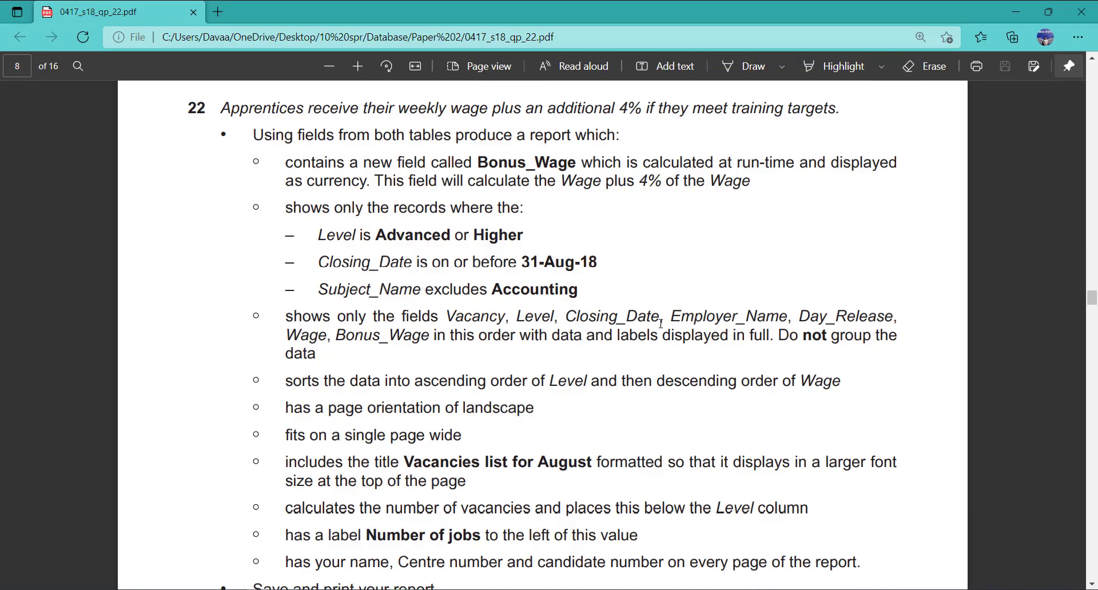
{"action": "key", "text": "alt+Tab"}
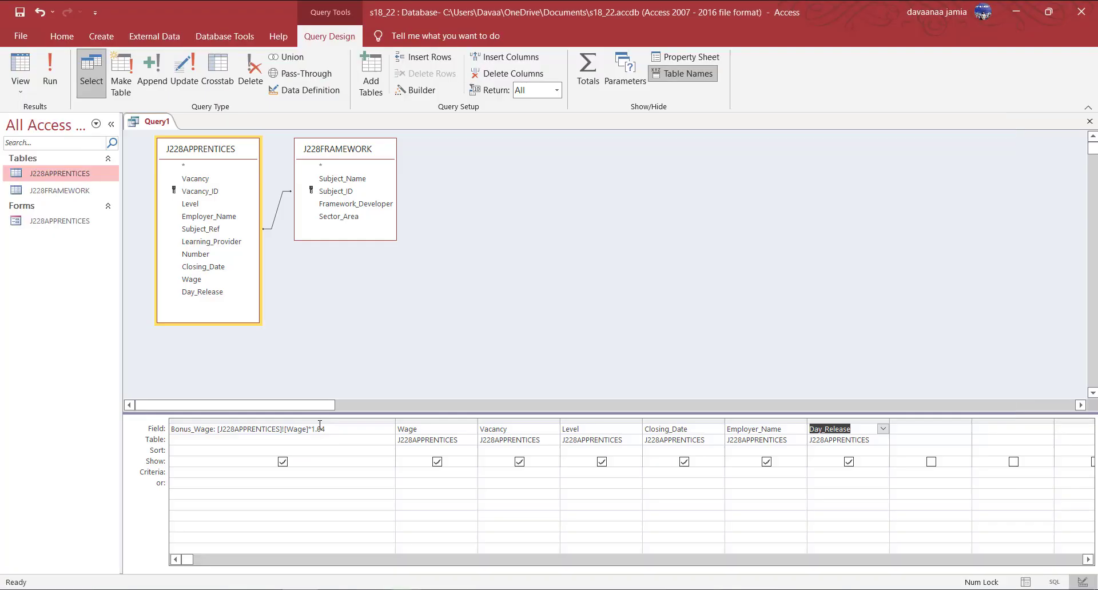
Move the Wage column and then Bonus_Wage to the end of the grid.
{"action": "left_click", "coordinate": [437, 422]}
{"action": "left_click_drag", "start_coordinate": [436, 422], "coordinate": [907, 425]}
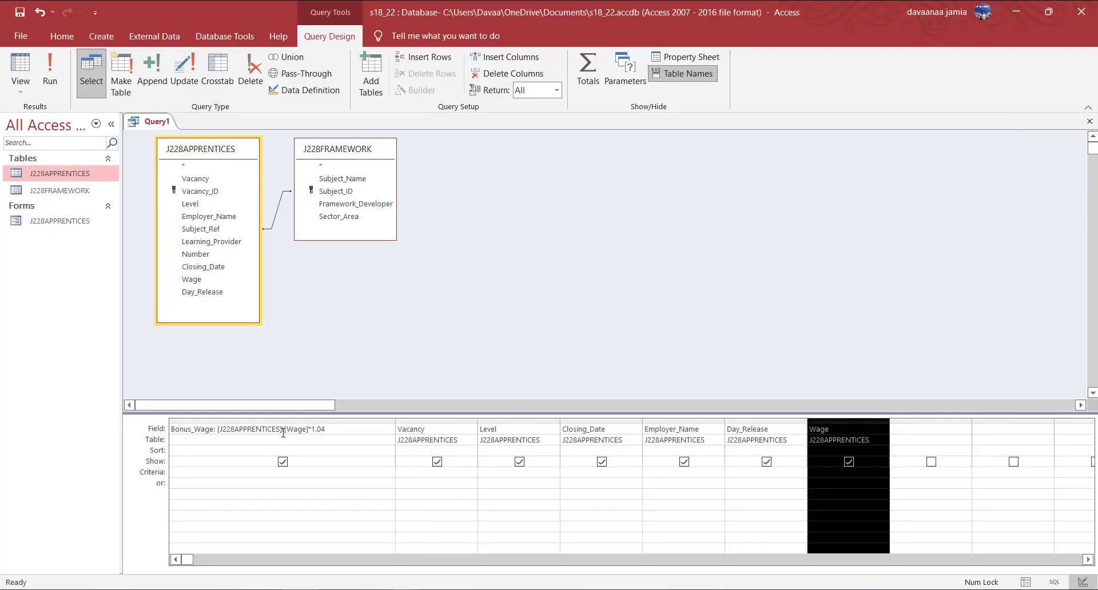
{"action": "left_click", "coordinate": [318, 422]}
{"action": "left_click_drag", "start_coordinate": [319, 425], "coordinate": [890, 426]}
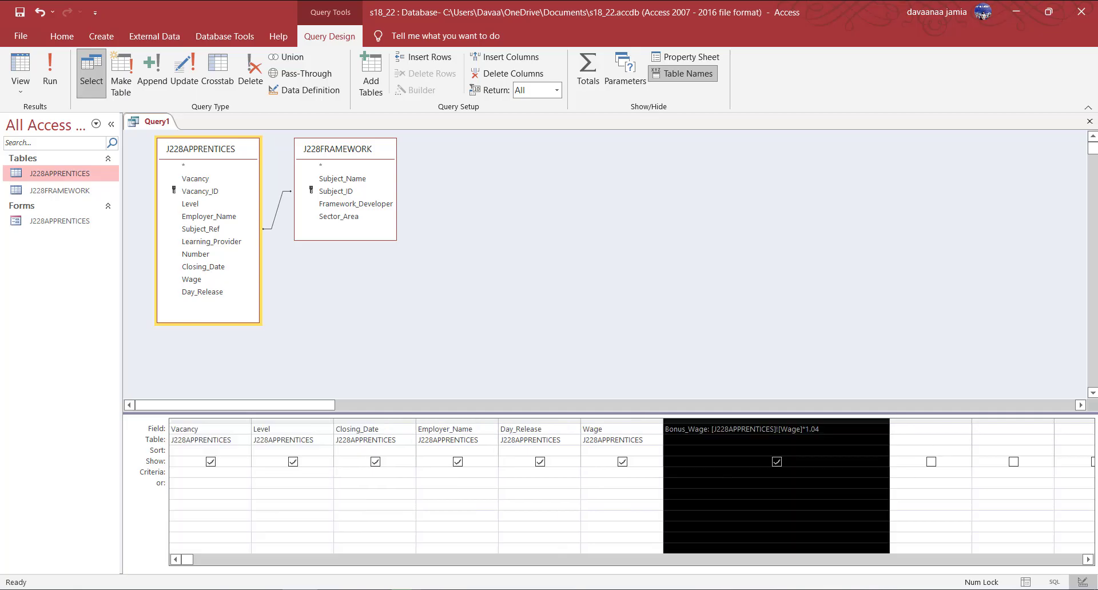
{"action": "key", "text": "alt+Tab"}
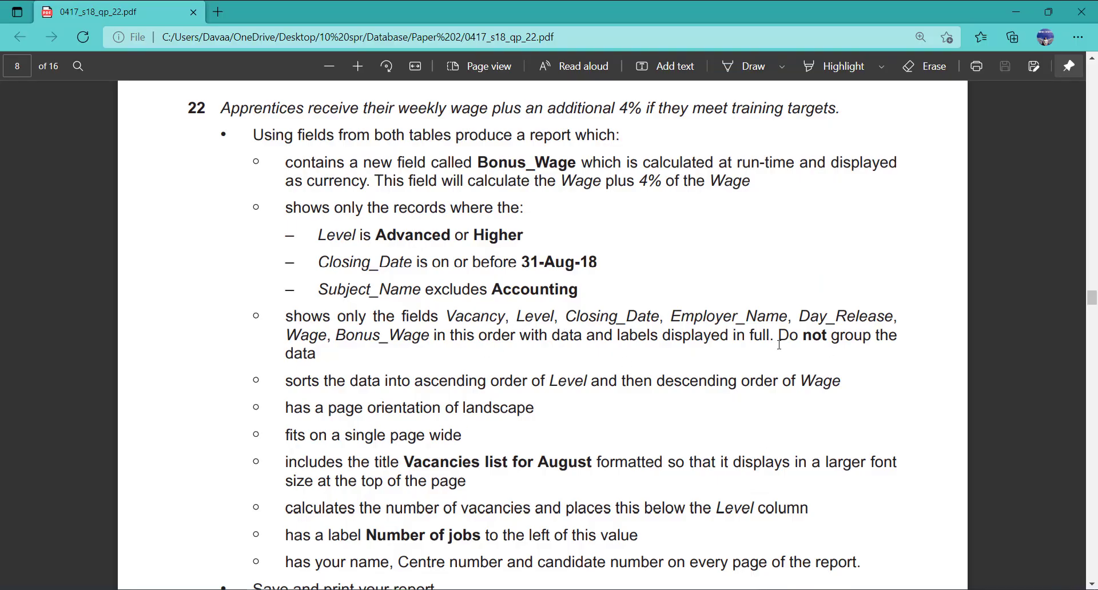
{"action": "key", "text": "alt+Tab"}
Run the query (454 records), auto-fit all seven columns, and return to Design view.
{"action": "left_click", "coordinate": [49, 74]}
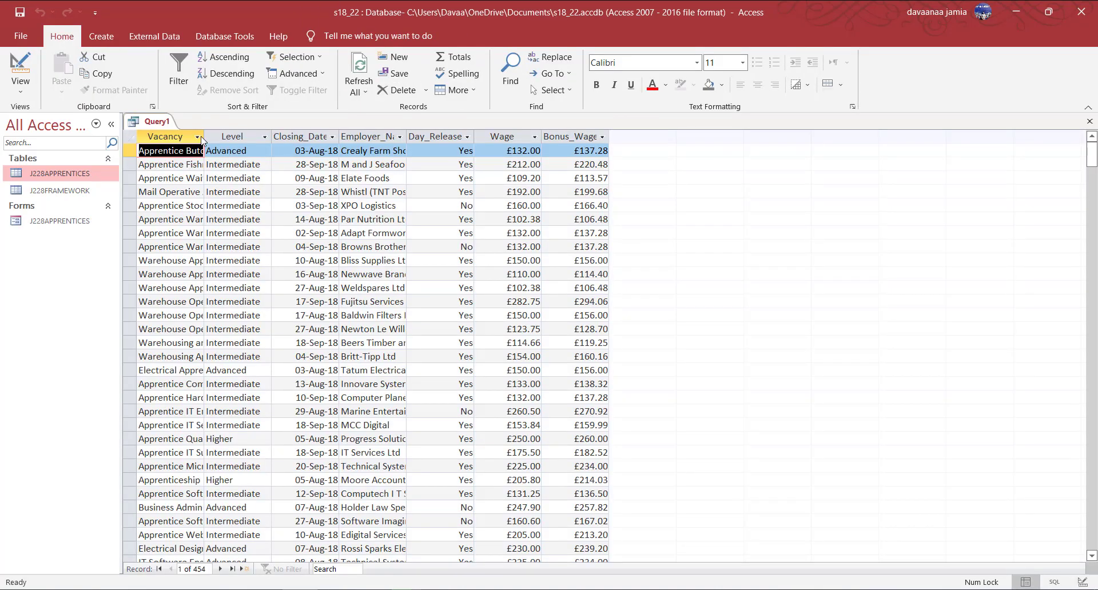
{"action": "left_click_drag", "start_coordinate": [184, 137], "coordinate": [595, 137]}
{"action": "double_click", "coordinate": [609, 135]}
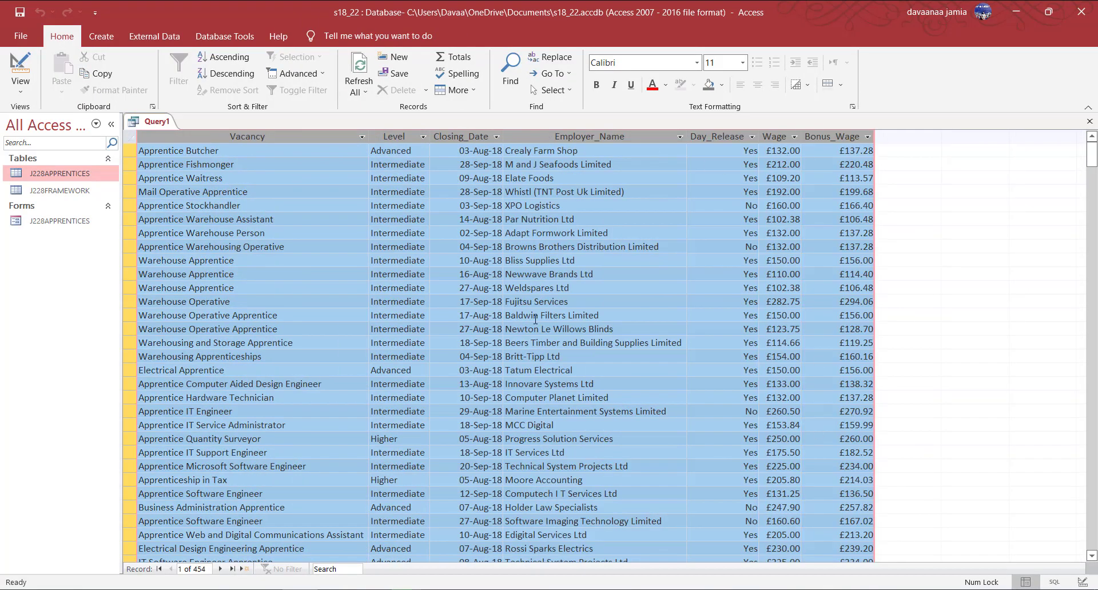
{"action": "left_click", "coordinate": [21, 77]}
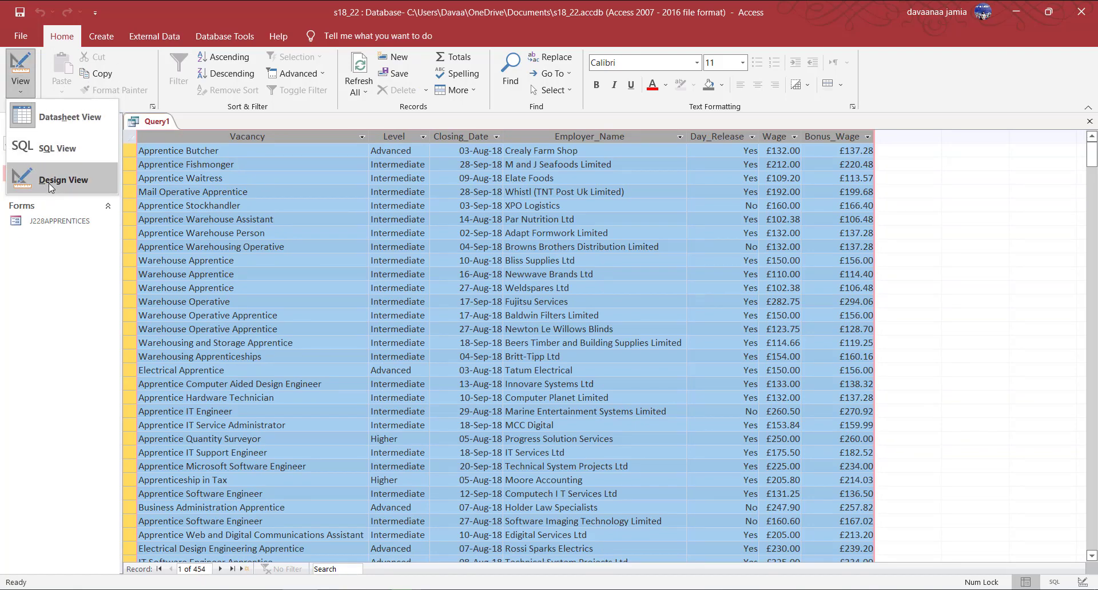
{"action": "left_click", "coordinate": [49, 183]}
{"action": "key", "text": "alt+Tab"}
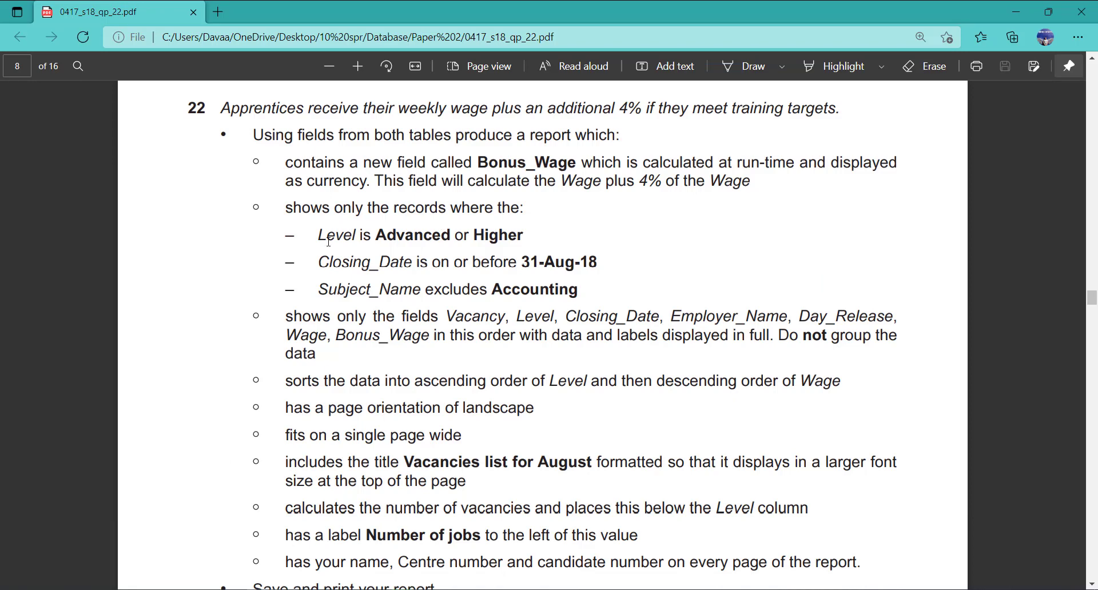
{"action": "key", "text": "alt+Tab"}
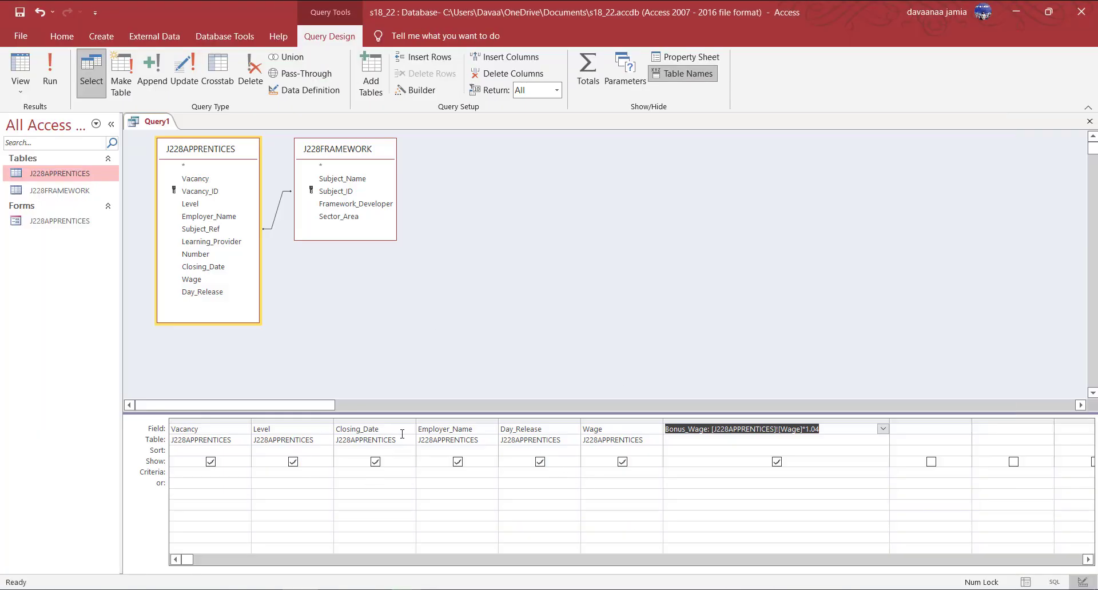
{"action": "left_click", "coordinate": [284, 428]}
Enter the Level criterion "Advanced" Or "Higher" and test-run it to 66 records.
{"action": "left_click", "coordinate": [277, 478]}
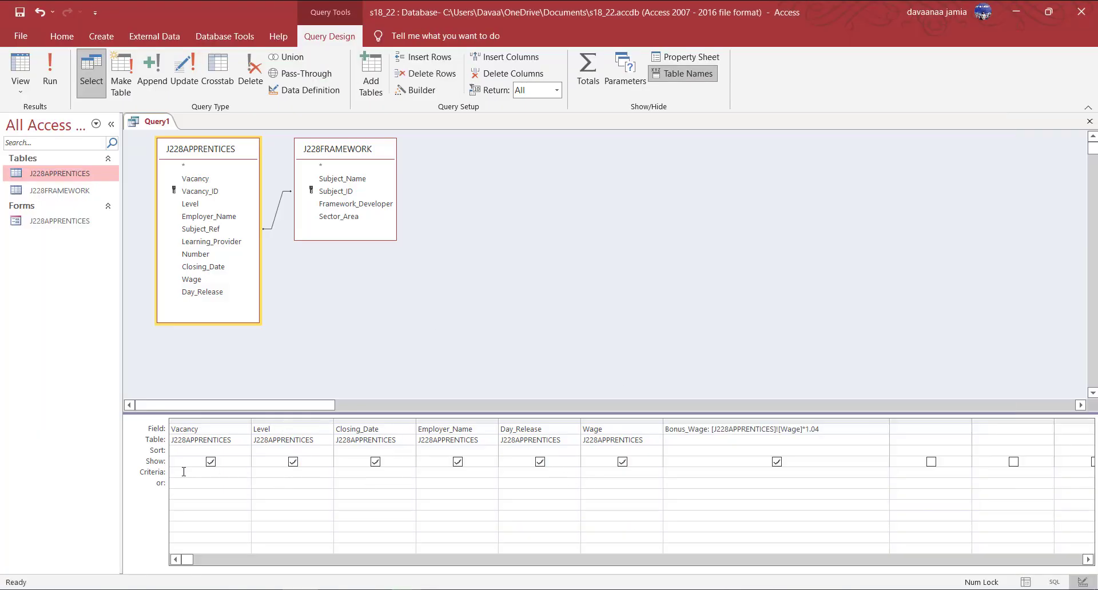
{"action": "type", "text": "Advanced or higher"}
{"action": "left_click", "coordinate": [50, 74]}
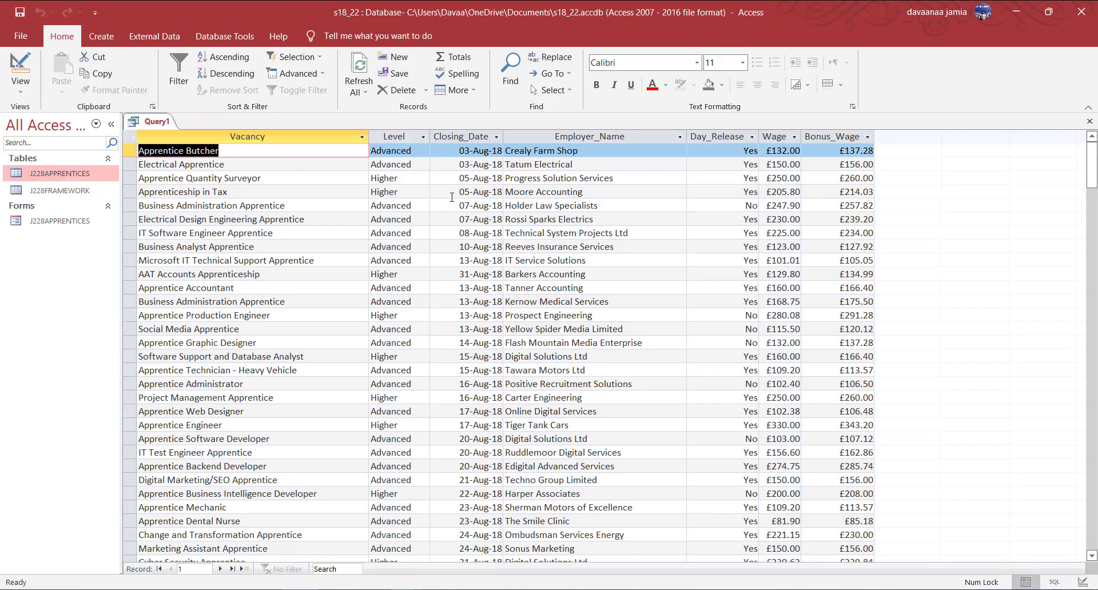
{"action": "left_click", "coordinate": [28, 84]}
{"action": "left_click", "coordinate": [54, 189]}
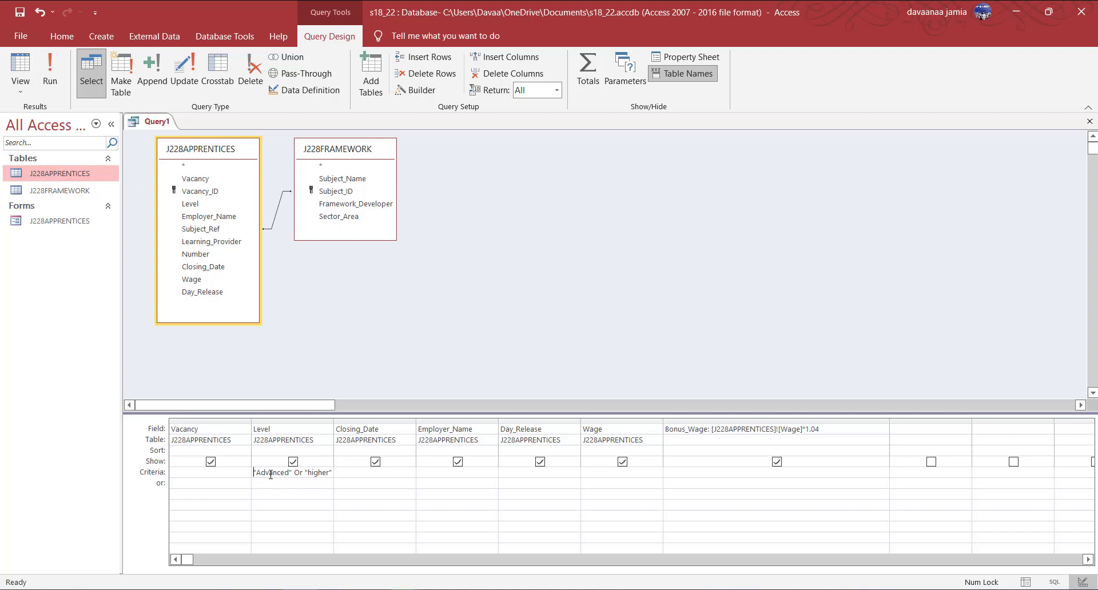
{"action": "left_click", "coordinate": [50, 75]}
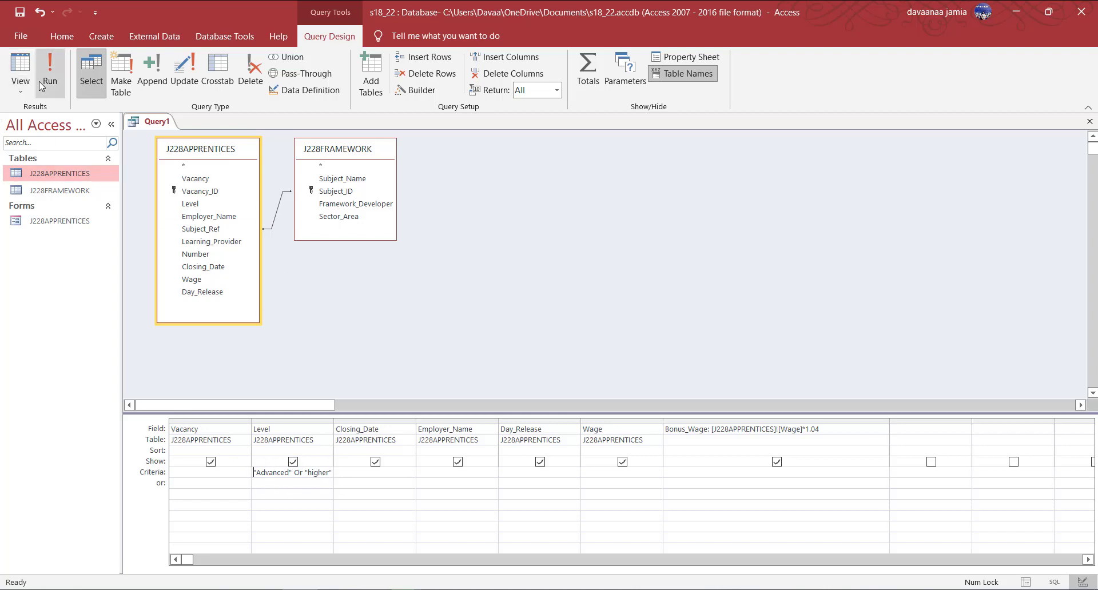
{"action": "scroll", "coordinate": [436, 414], "scroll_direction": "down", "scroll_amount": 3}
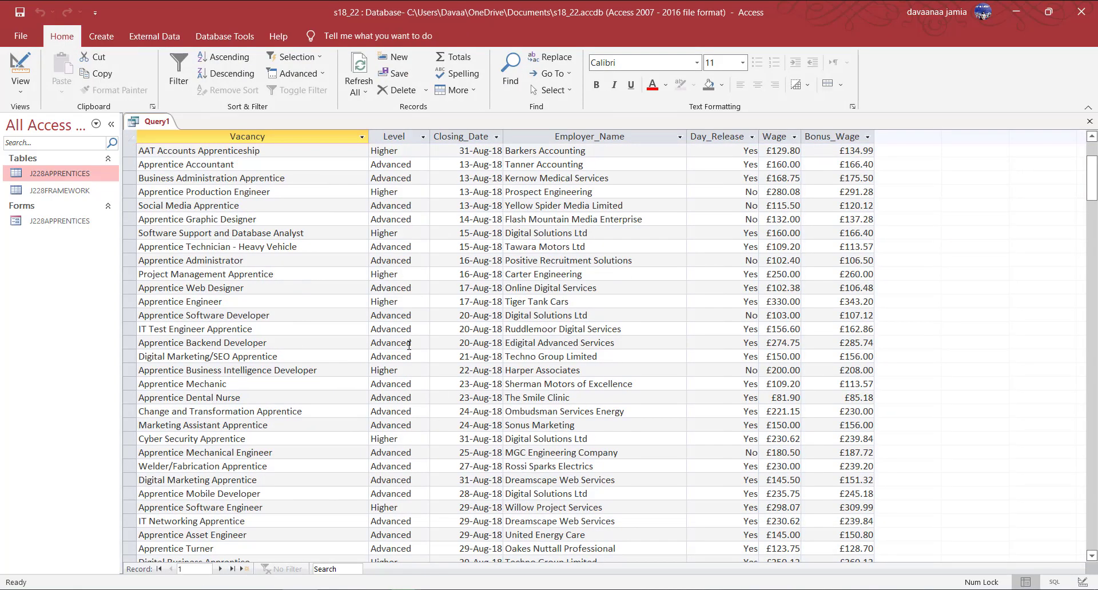
{"action": "scroll", "coordinate": [320, 504], "scroll_direction": "down", "scroll_amount": 1}
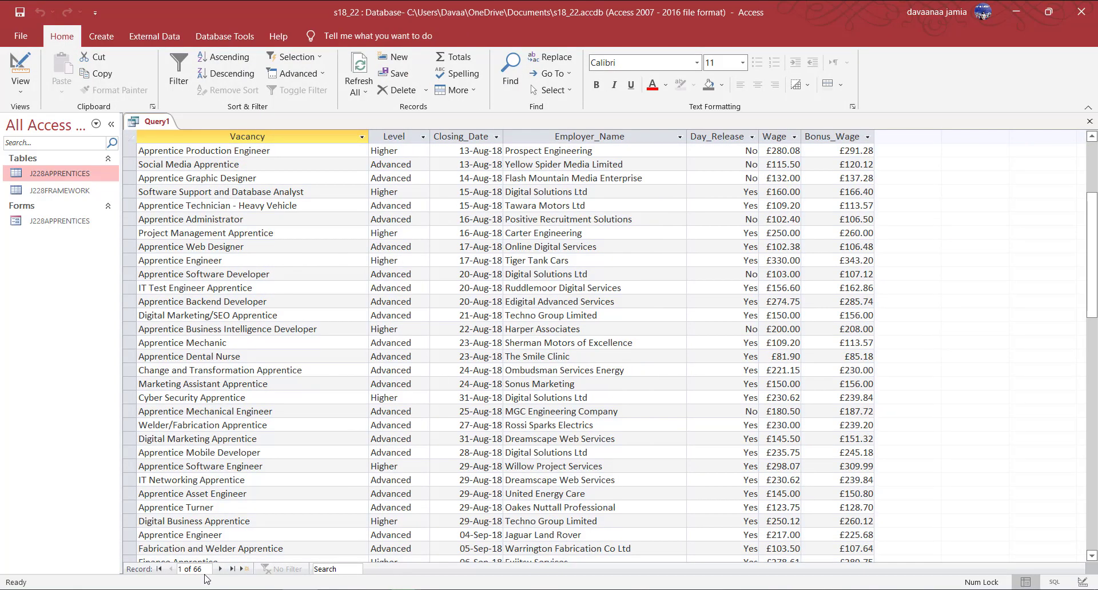
{"action": "scroll", "coordinate": [318, 355], "scroll_direction": "up", "scroll_amount": 4}
{"action": "left_click", "coordinate": [22, 91]}
{"action": "left_click", "coordinate": [63, 179]}
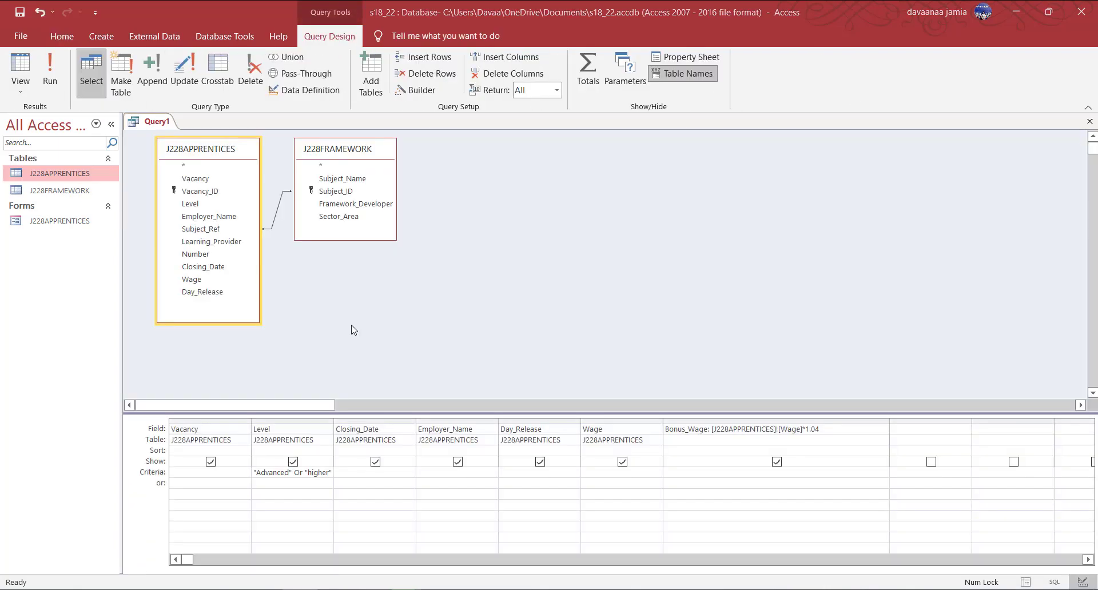
Add the Closing_Date criterion <=#31/08/2018# and test-run both filters.
{"action": "key", "text": "alt+Tab"}
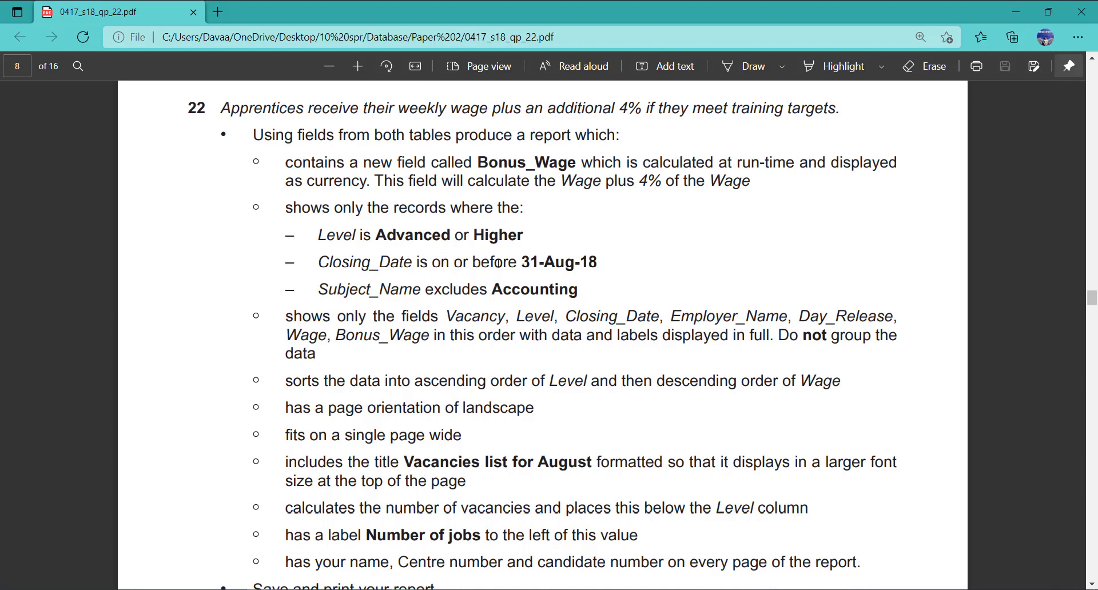
{"action": "key", "text": "alt+Tab"}
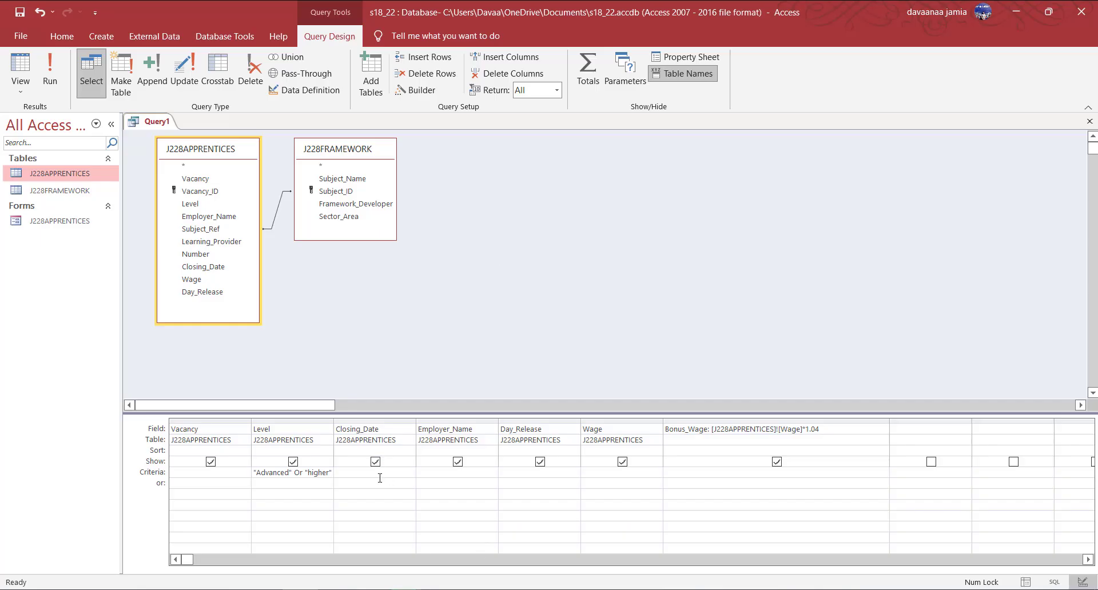
{"action": "left_click", "coordinate": [380, 477]}
{"action": "type", "text": "<=#31/08/2018"}
{"action": "key", "text": "Tab"}
{"action": "left_click_drag", "start_coordinate": [346, 473], "coordinate": [342, 473]}
{"action": "left_click", "coordinate": [50, 72]}
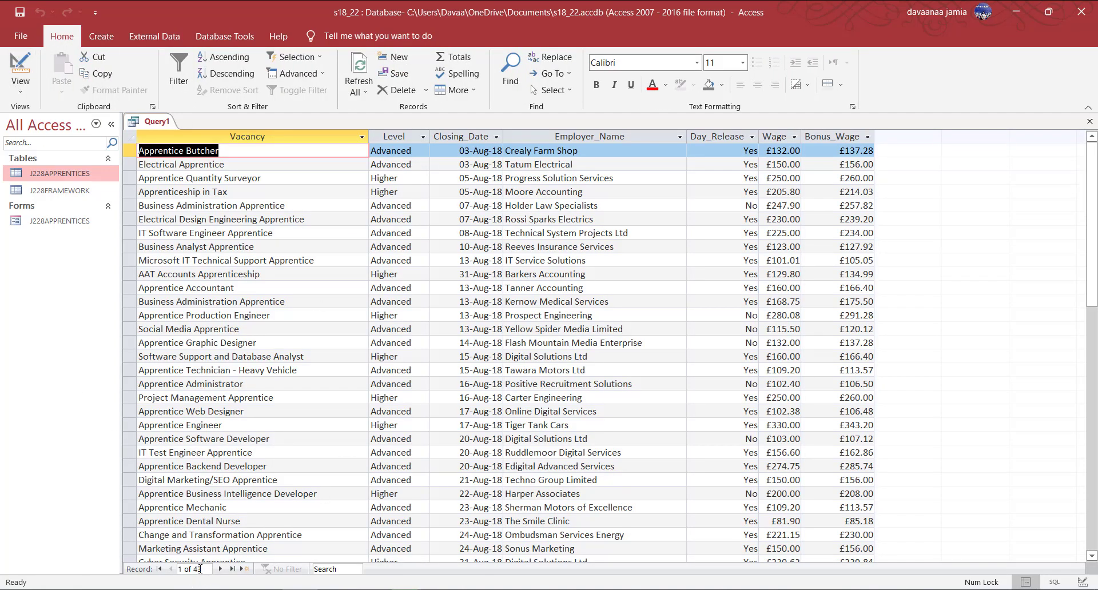
{"action": "left_click", "coordinate": [21, 86]}
{"action": "left_click", "coordinate": [78, 173]}
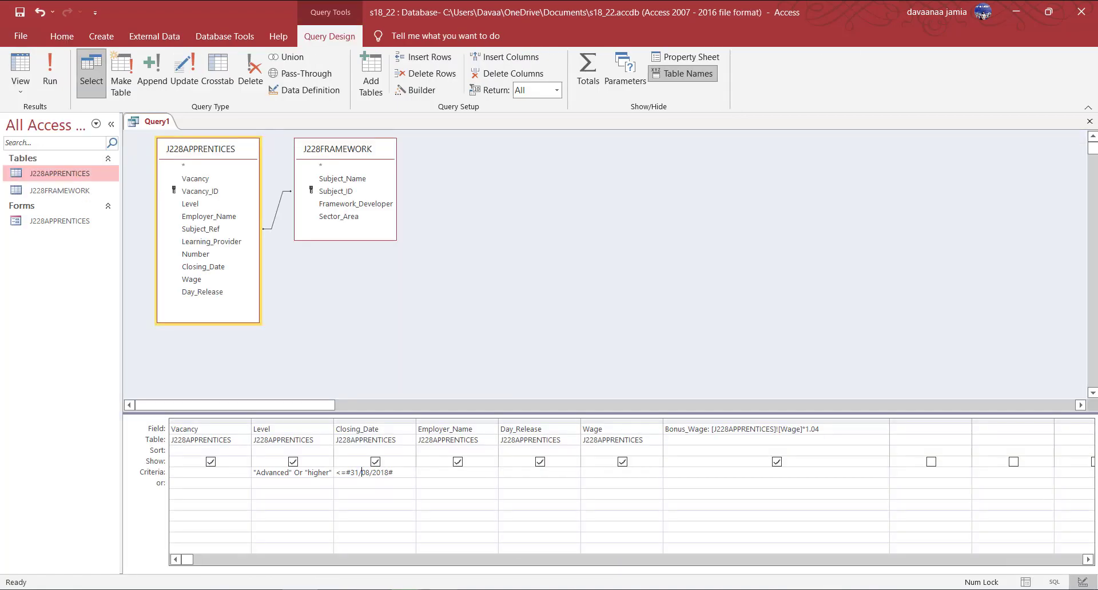
{"action": "left_click", "coordinate": [312, 589]}
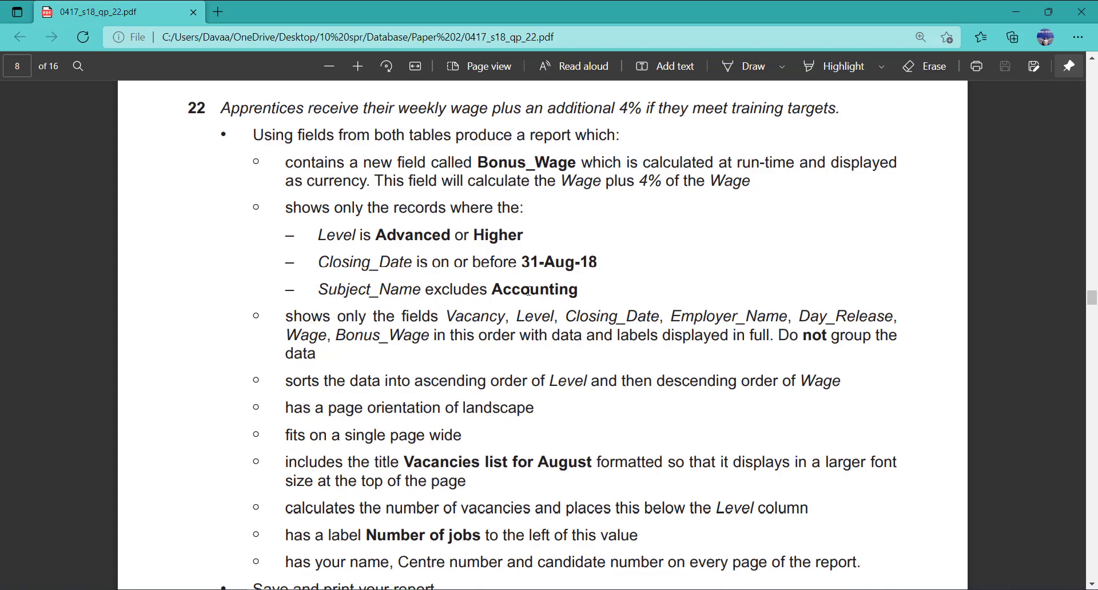
{"action": "key", "text": "alt+Tab"}
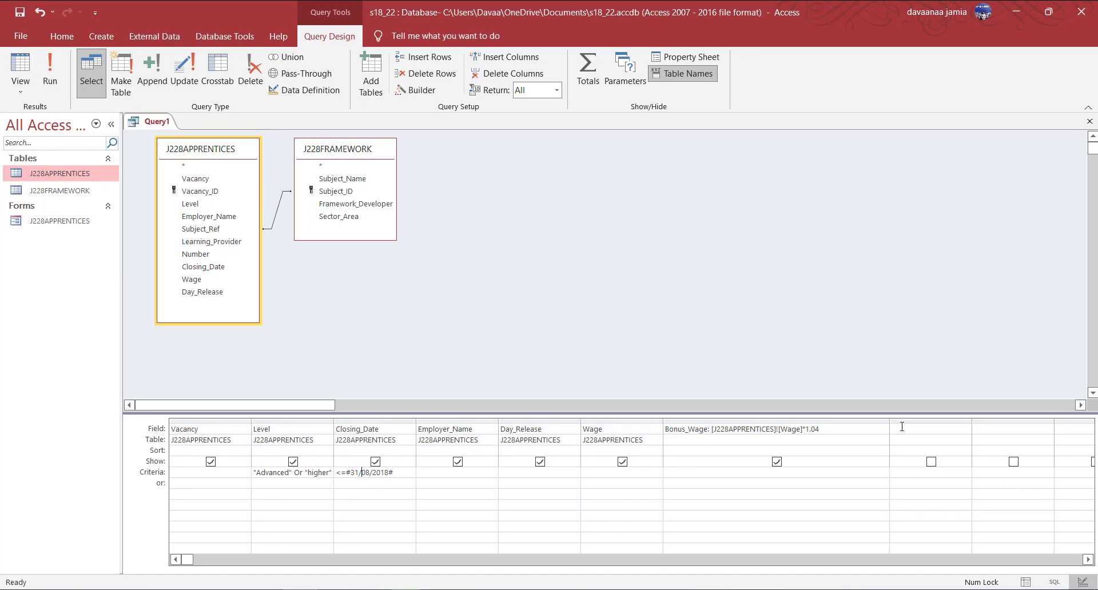
Add Subject_Name from J228FRAMEWORK and test-run the query (43 records).
{"action": "double_click", "coordinate": [344, 180]}
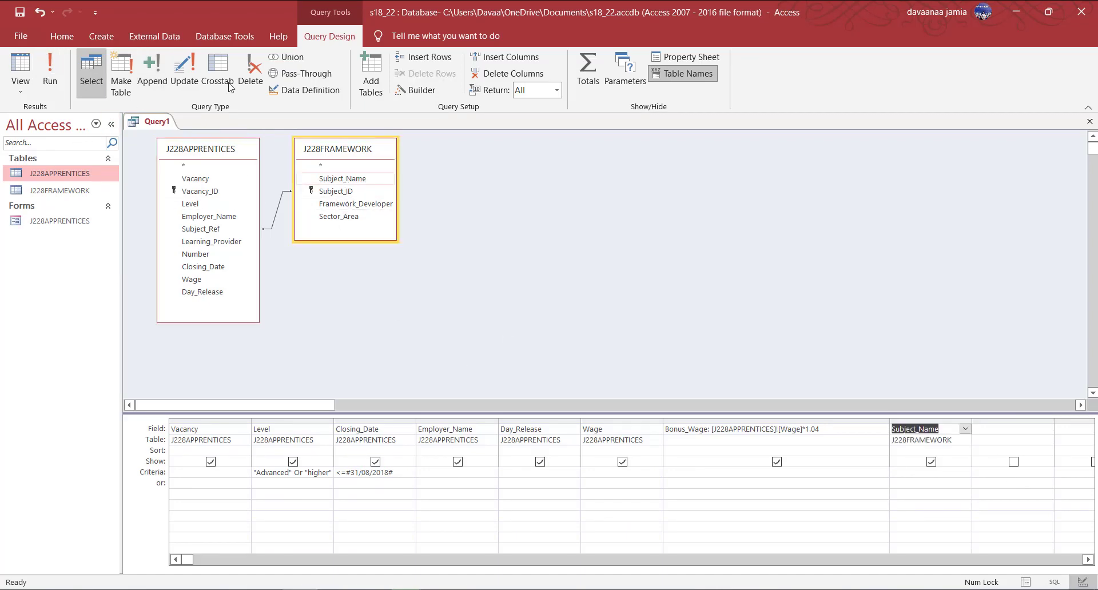
{"action": "left_click", "coordinate": [51, 75]}
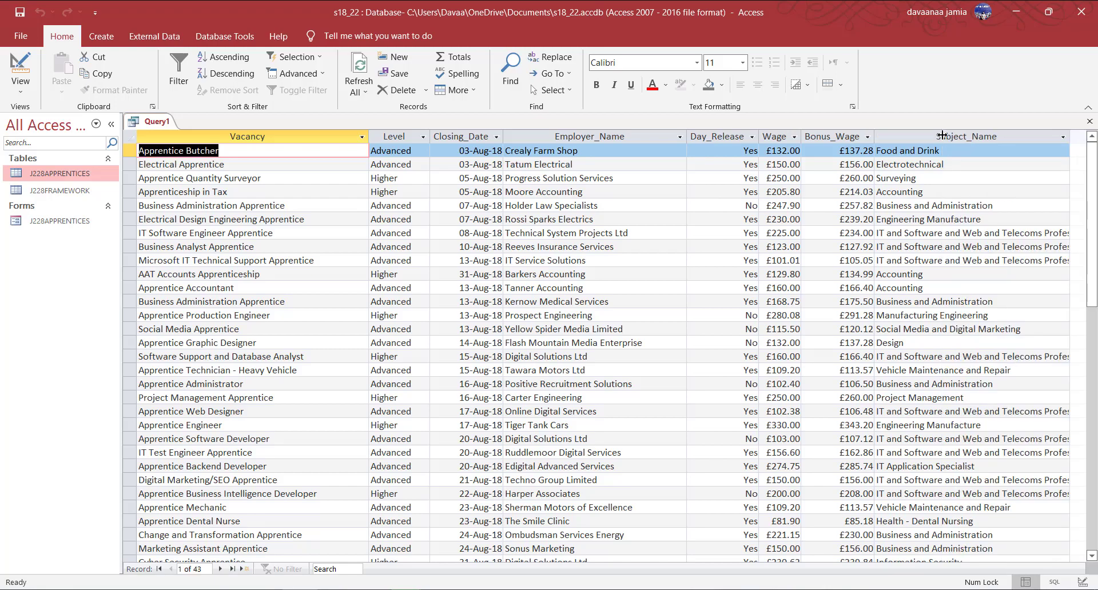
{"action": "scroll", "coordinate": [939, 372], "scroll_direction": "down", "scroll_amount": 2}
{"action": "scroll", "coordinate": [941, 400], "scroll_direction": "down", "scroll_amount": 5}
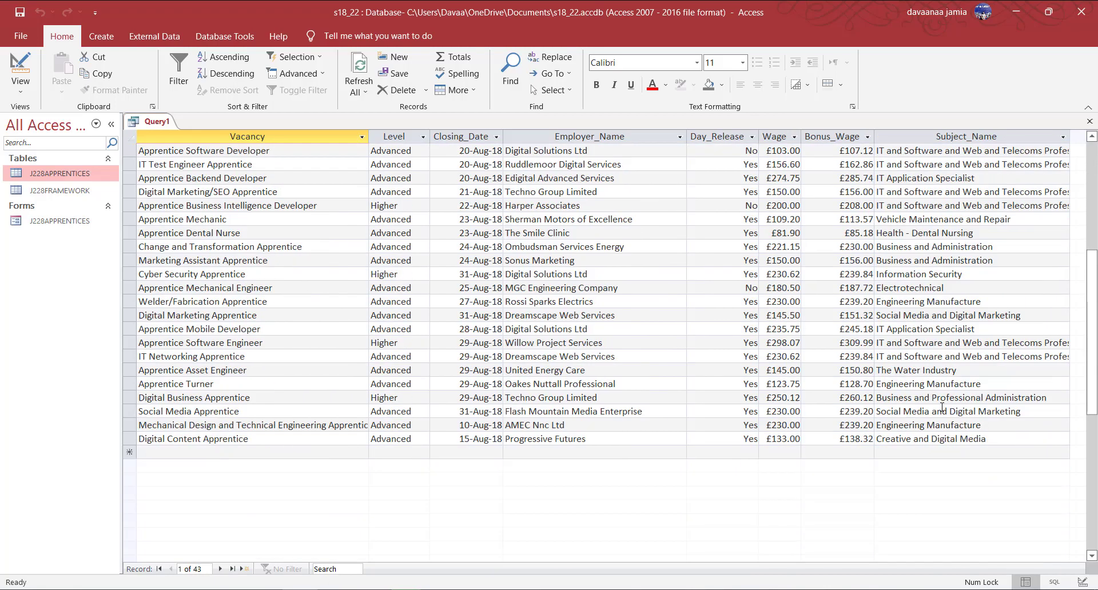
{"action": "scroll", "coordinate": [943, 407], "scroll_direction": "up", "scroll_amount": 5}
{"action": "scroll", "coordinate": [943, 407], "scroll_direction": "up", "scroll_amount": 2}
{"action": "left_click", "coordinate": [20, 86]}
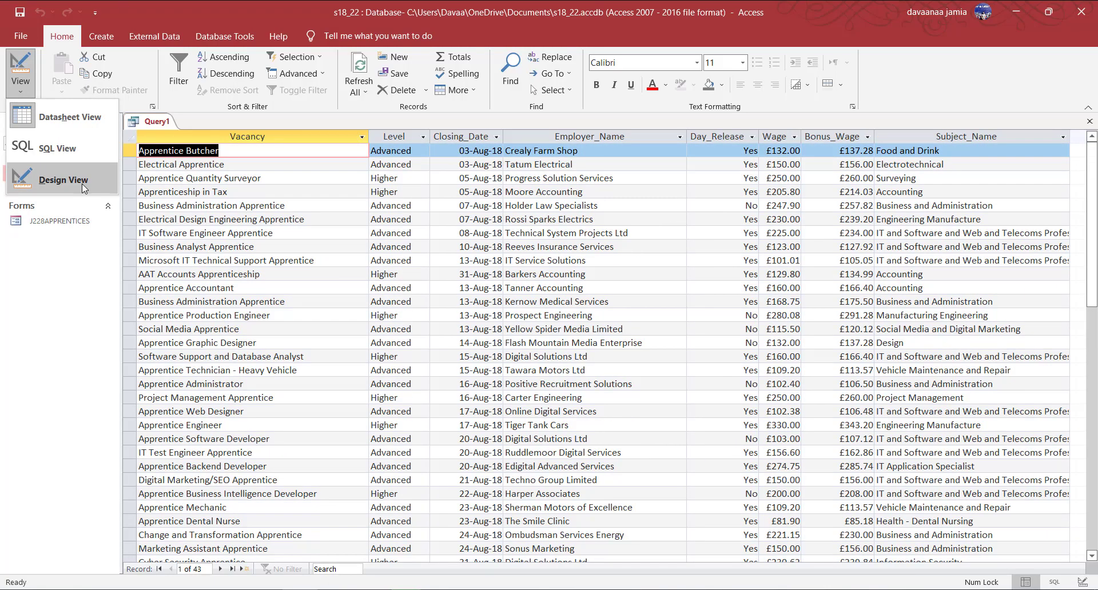
{"action": "left_click", "coordinate": [81, 184]}
Set Subject_Name's criterion to Not Like "*accounting*", cutting results to 40.
{"action": "left_click", "coordinate": [912, 475]}
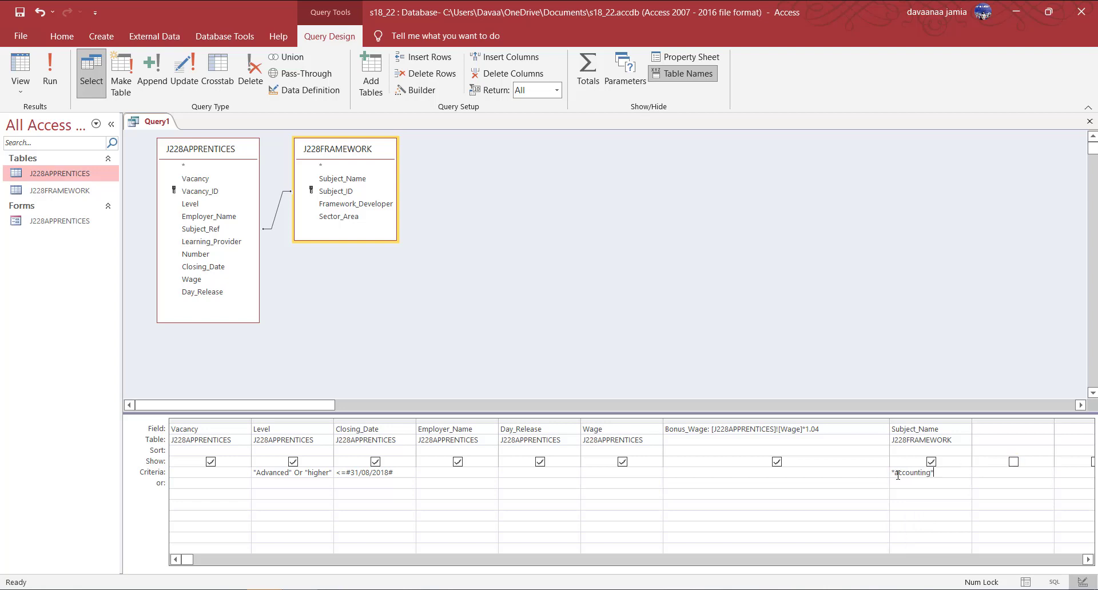
{"action": "type", "text": "not"}
{"action": "left_click", "coordinate": [50, 73]}
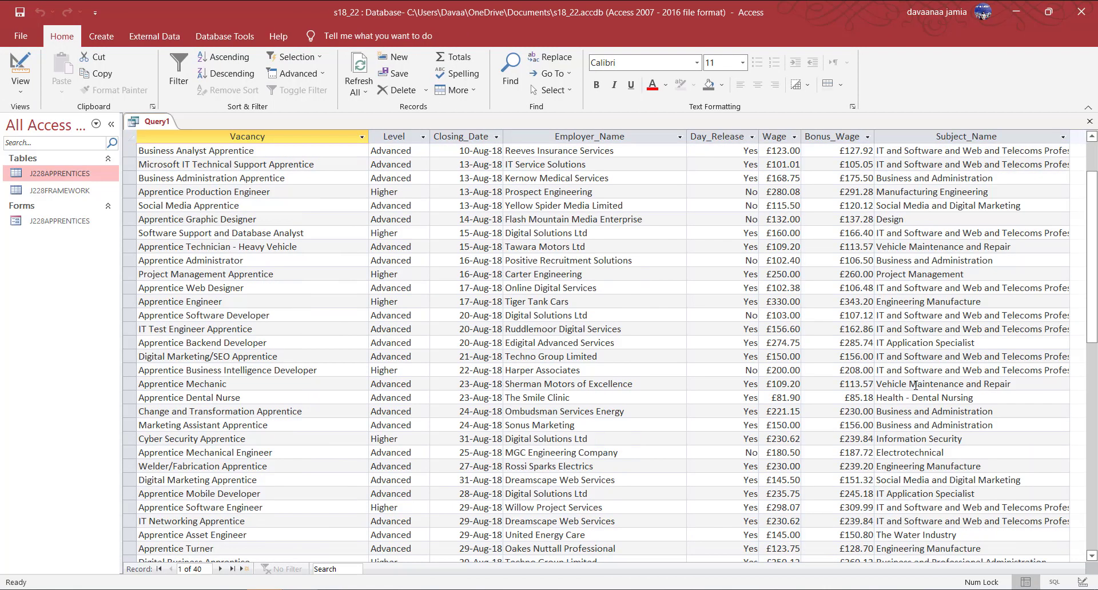
{"action": "scroll", "coordinate": [916, 385], "scroll_direction": "down", "scroll_amount": 3}
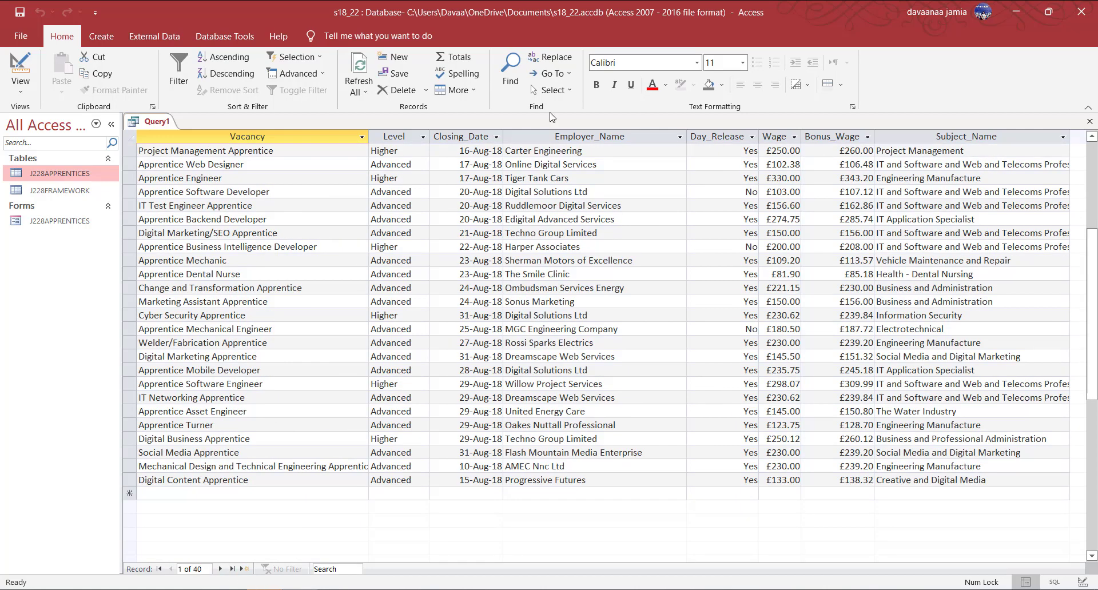
{"action": "left_click", "coordinate": [21, 83]}
{"action": "left_click", "coordinate": [49, 182]}
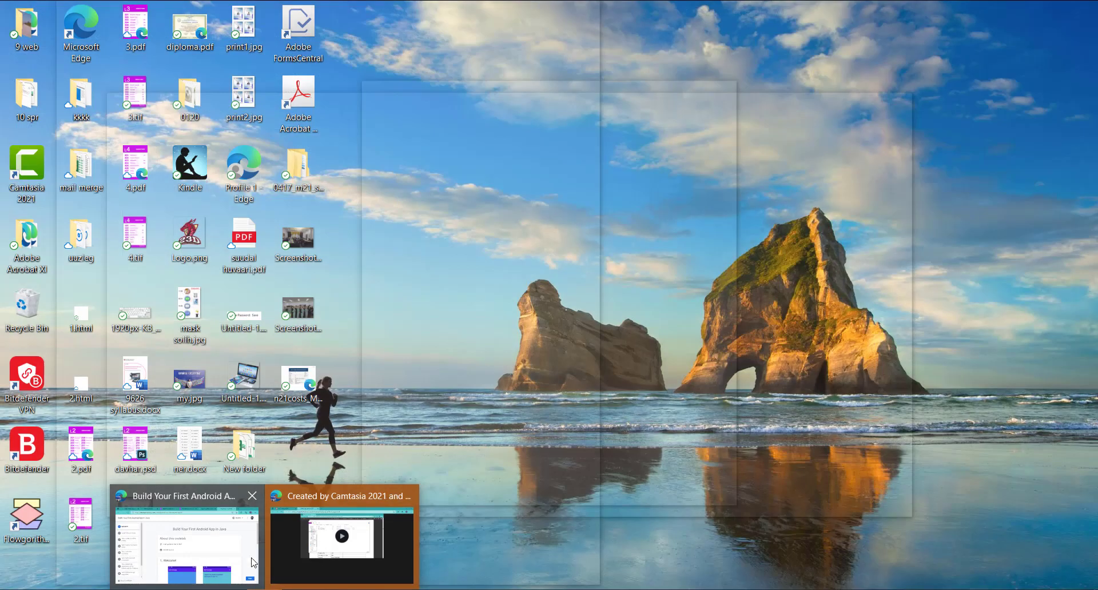
Close the Camtasia tab and reread the exam paper in the browser.
{"action": "left_click", "coordinate": [343, 538]}
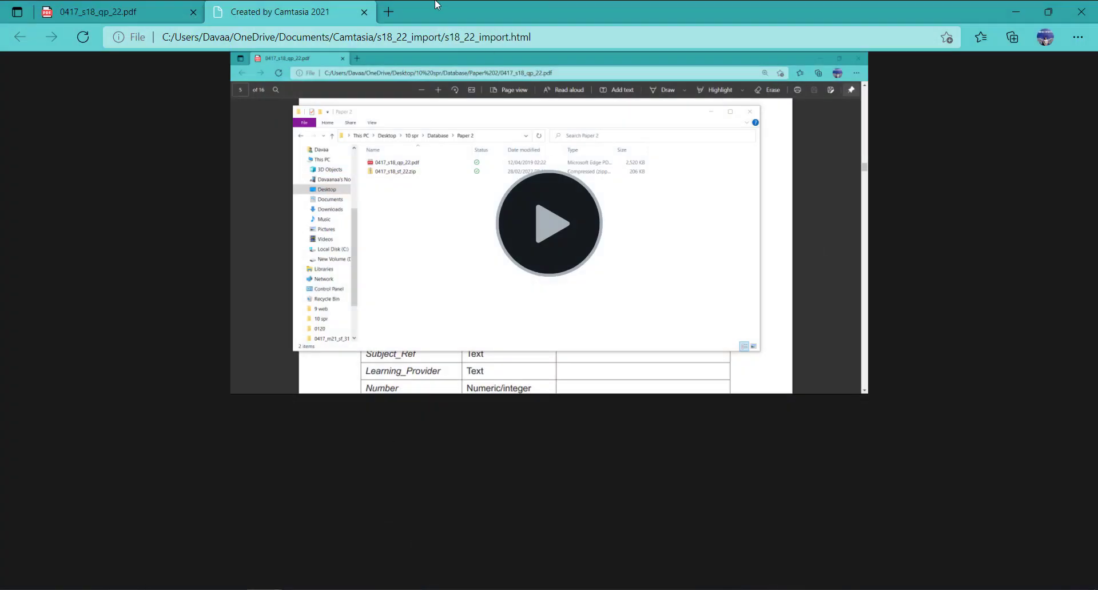
{"action": "left_click", "coordinate": [364, 12]}
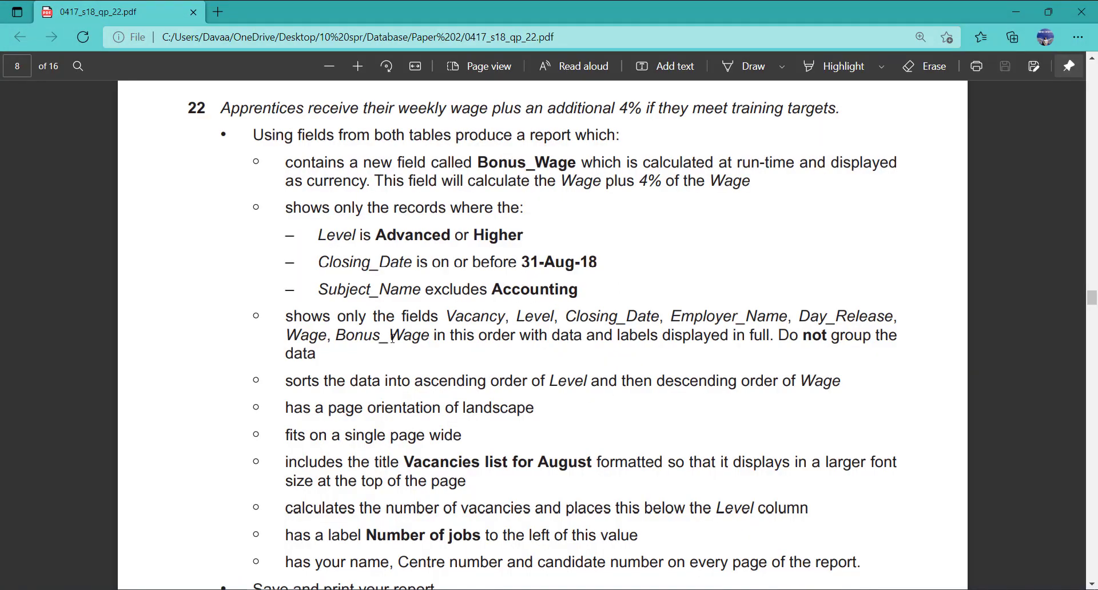
{"action": "scroll", "coordinate": [393, 337], "scroll_direction": "down", "scroll_amount": 2}
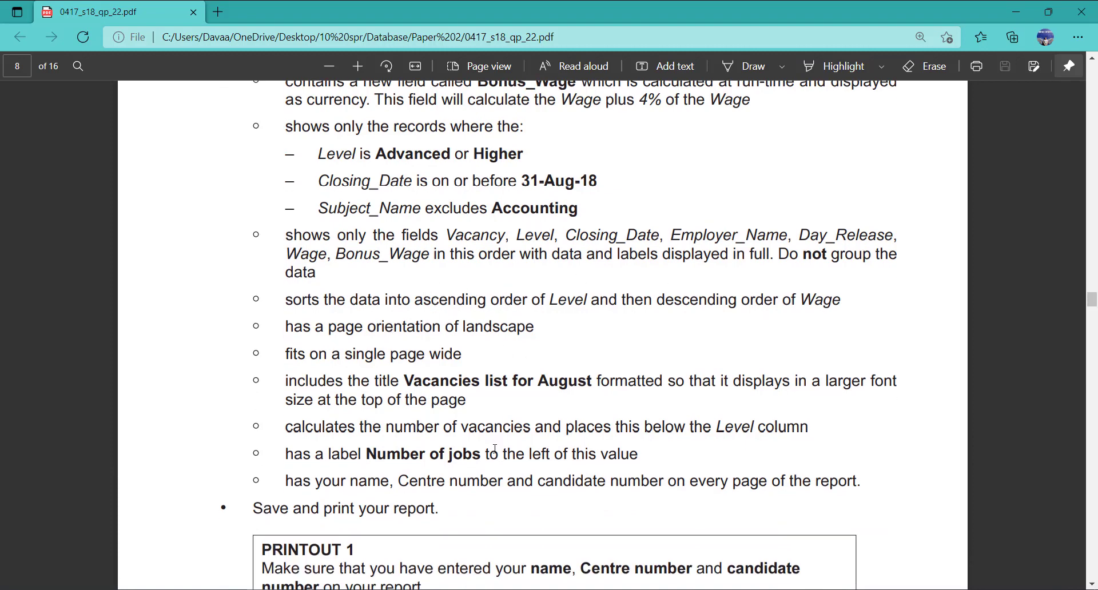
{"action": "key", "text": "alt+Tab"}
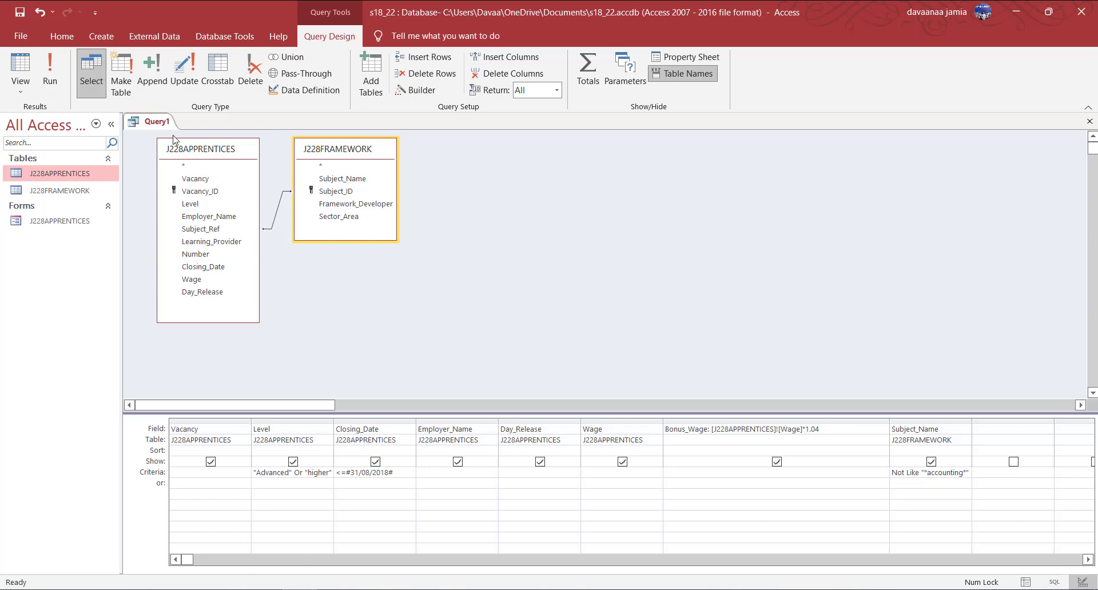
Run the query to show its 40 results.
{"action": "left_click", "coordinate": [52, 76]}
{"action": "right_click", "coordinate": [160, 121]}
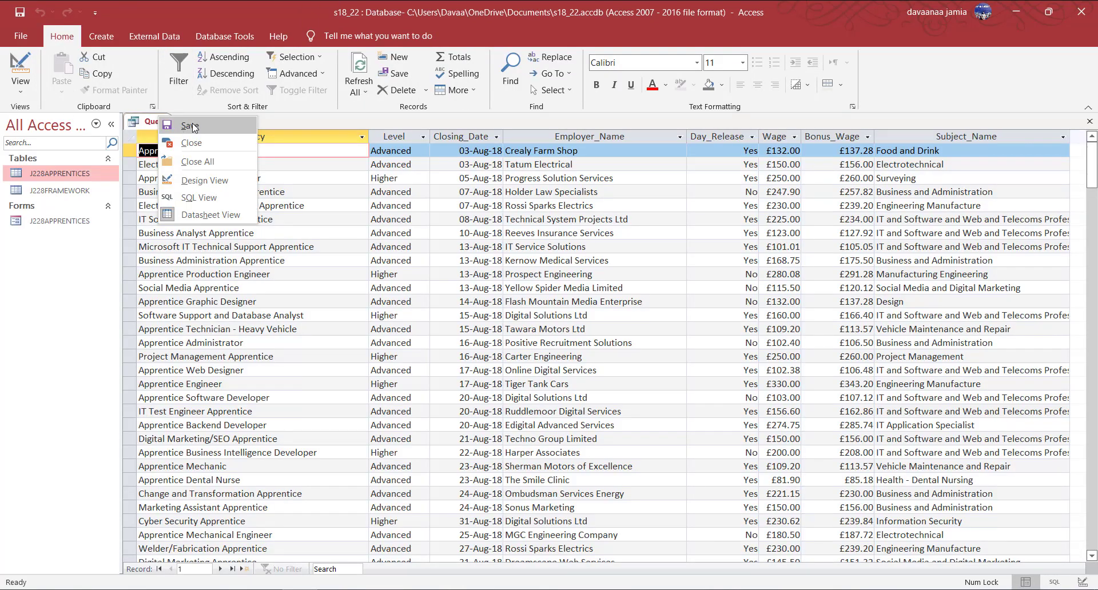
{"action": "left_click", "coordinate": [190, 126]}
{"action": "left_click", "coordinate": [101, 36]}
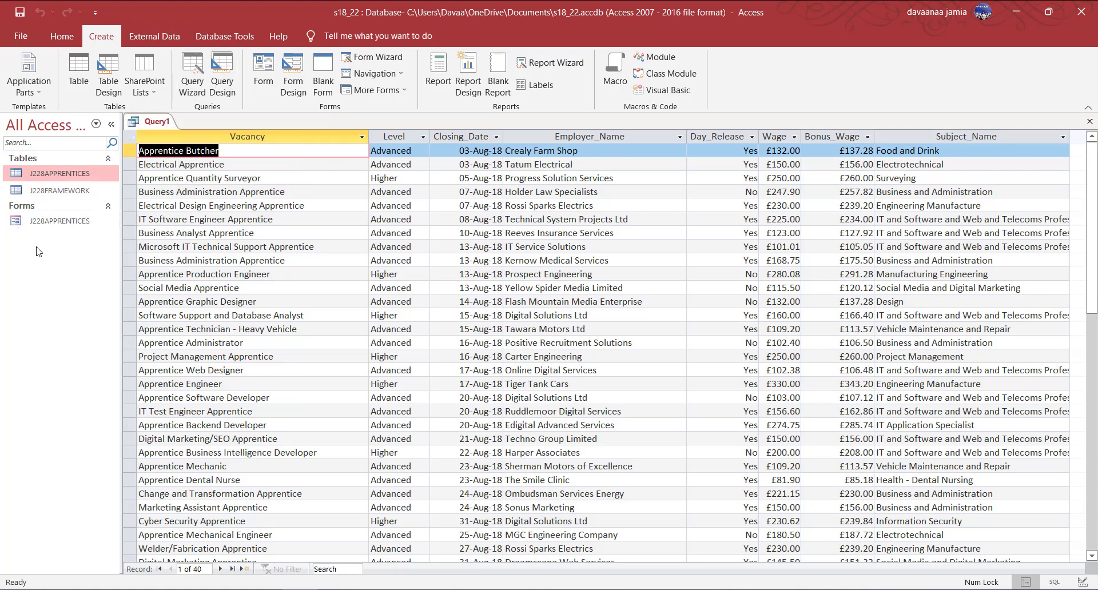
Save the query under the name 22.
{"action": "right_click", "coordinate": [155, 121]}
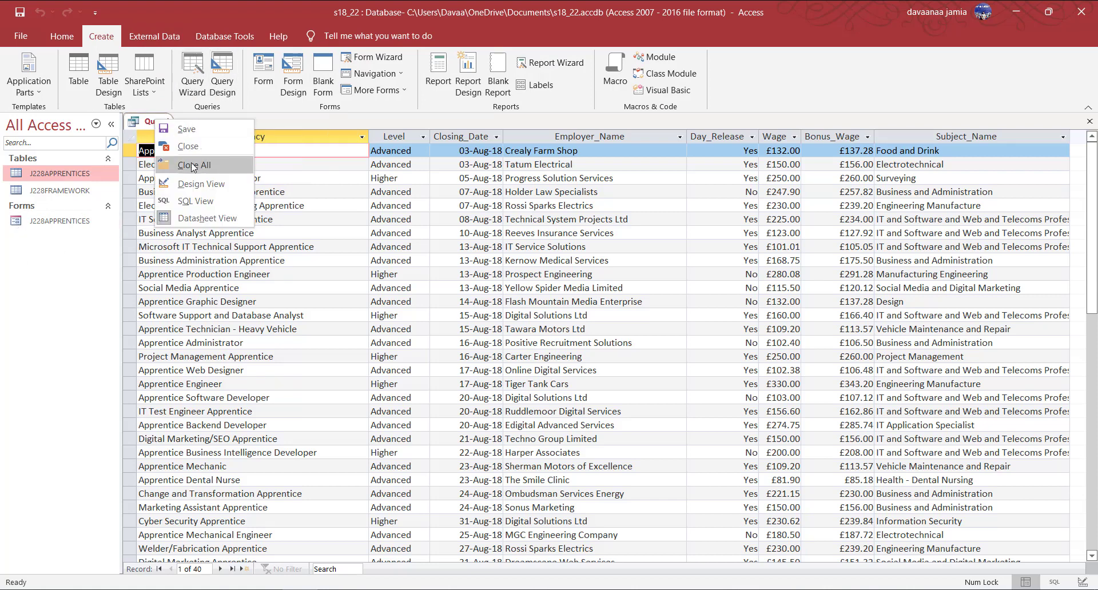
{"action": "left_click", "coordinate": [186, 129]}
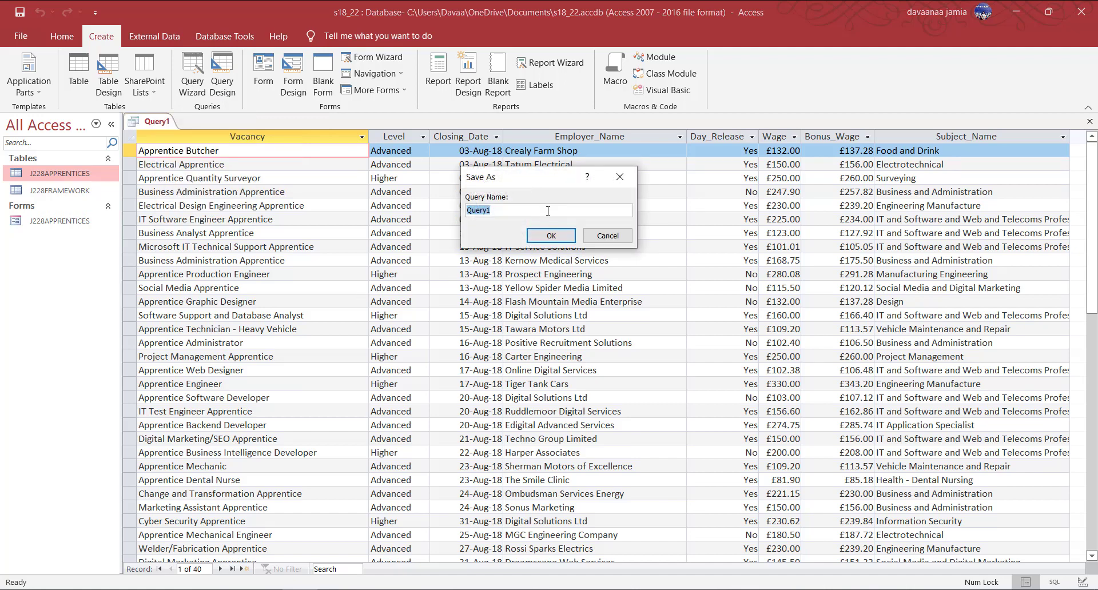
{"action": "type", "text": "26"}
{"action": "key", "text": "alt+Tab"}
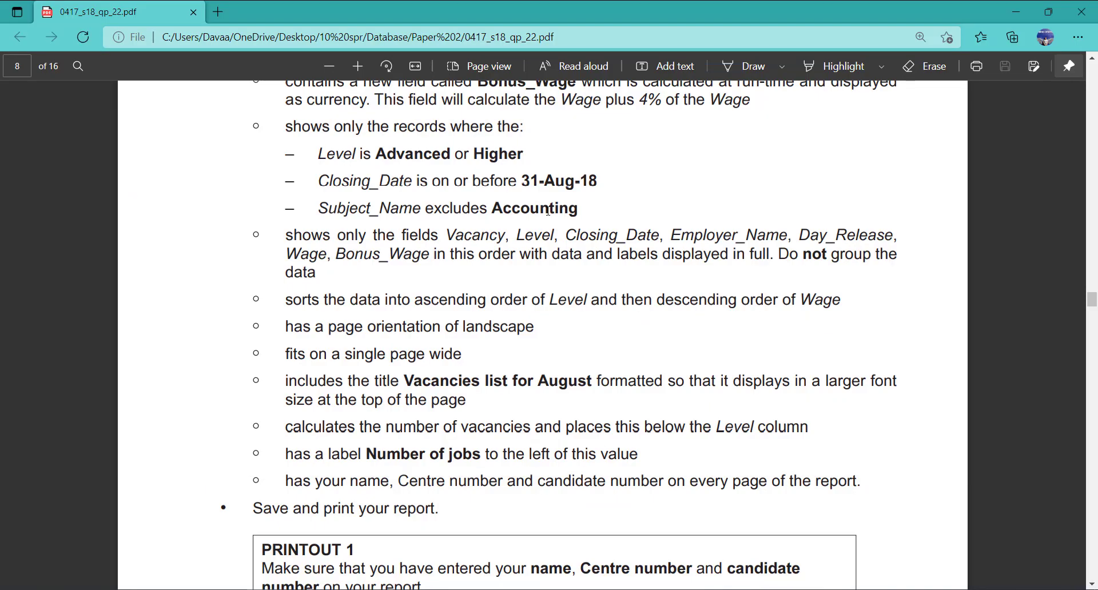
{"action": "scroll", "coordinate": [572, 156], "scroll_direction": "up", "scroll_amount": 2}
{"action": "key", "text": "alt+Tab"}
{"action": "type", "text": "6"}
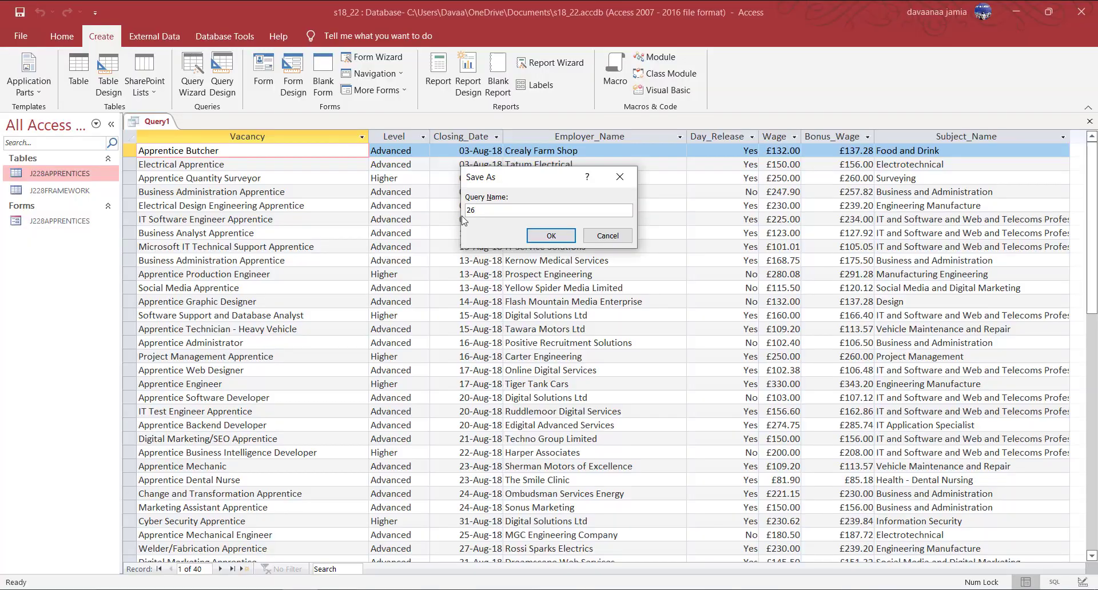
{"action": "key", "text": "Return"}
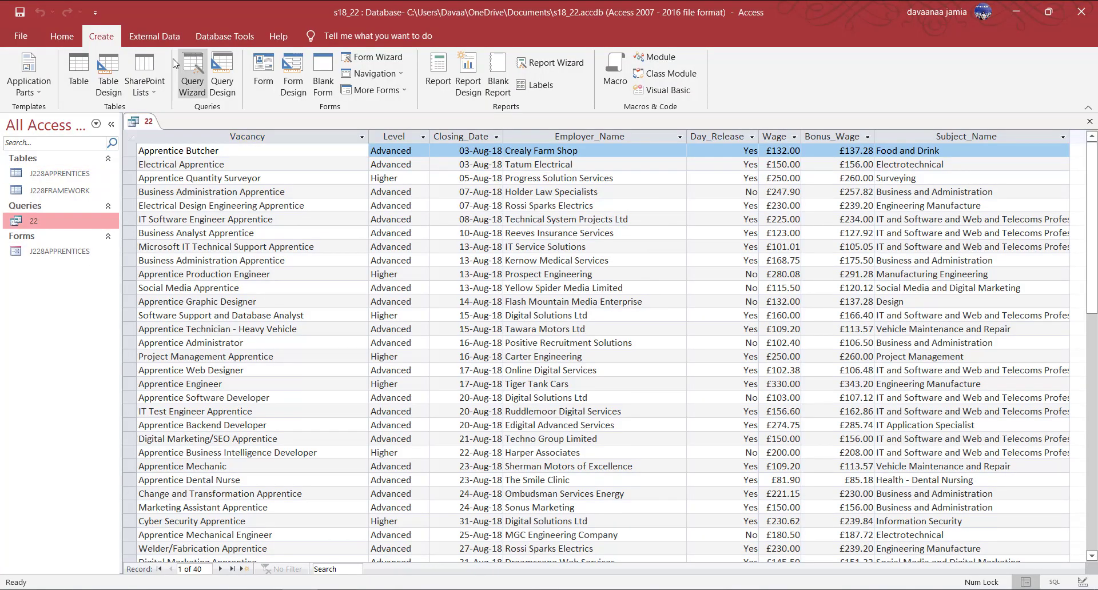
Build report 22 from query 22 with all fields except Subject_Name, accepting the wizard defaults.
{"action": "left_click", "coordinate": [550, 63]}
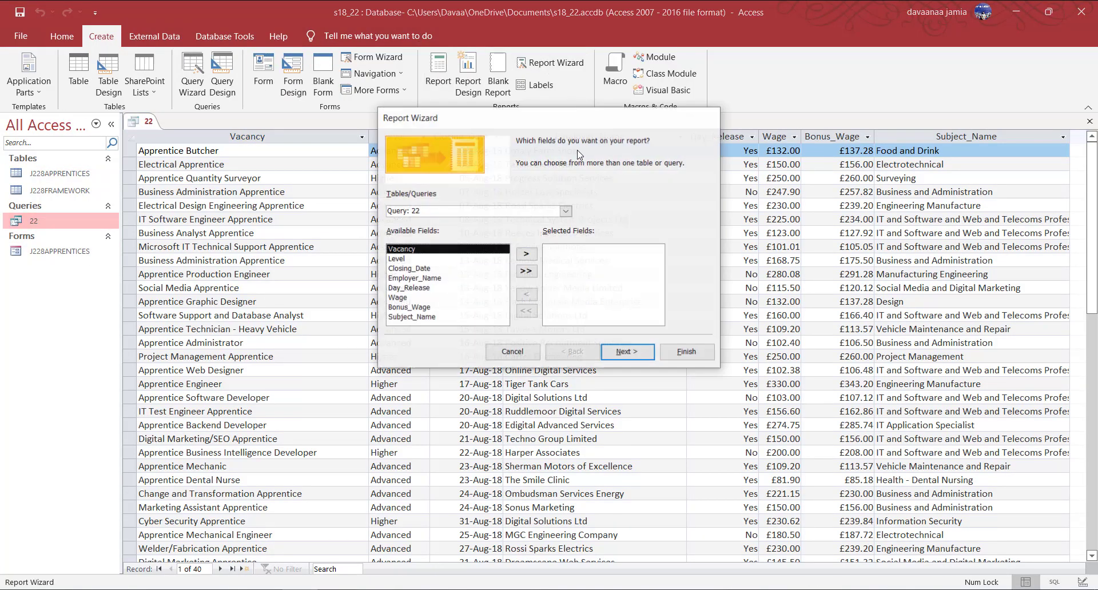
{"action": "left_click", "coordinate": [526, 271]}
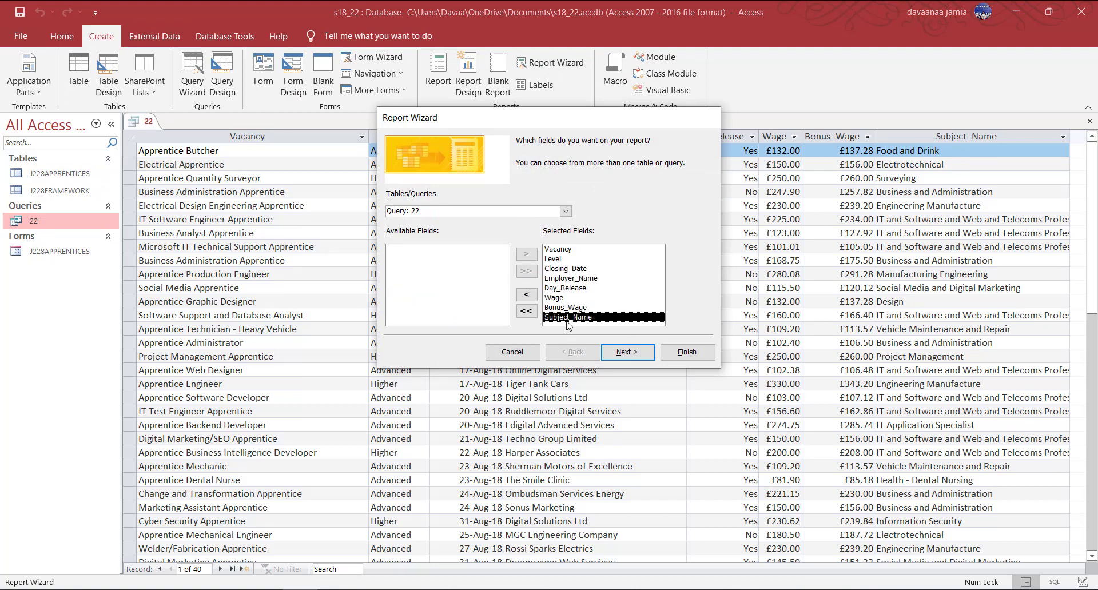
{"action": "left_click", "coordinate": [526, 294]}
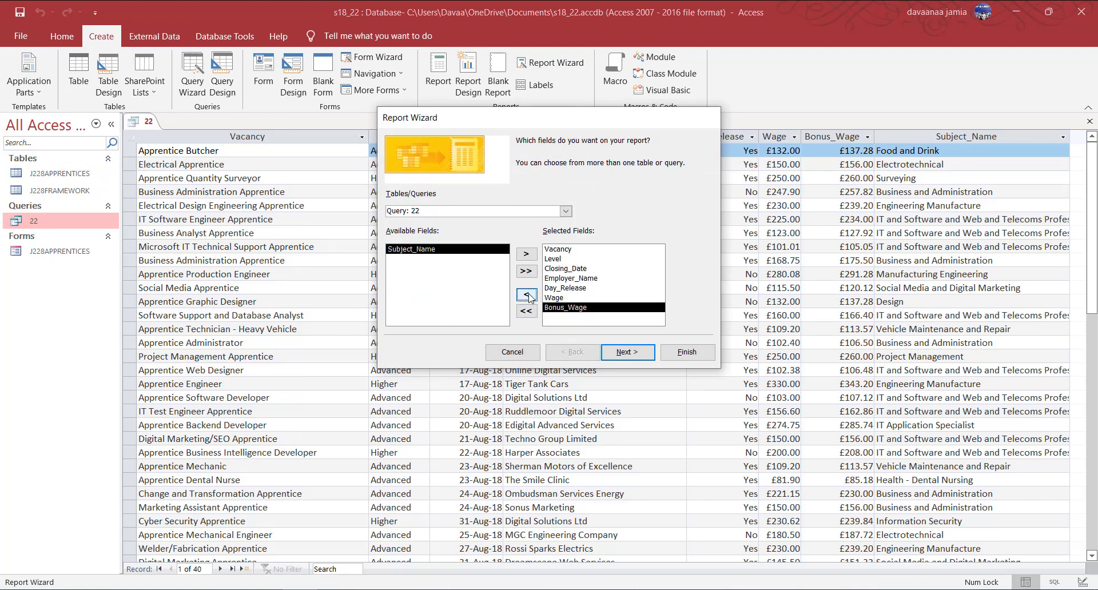
{"action": "left_click", "coordinate": [628, 356]}
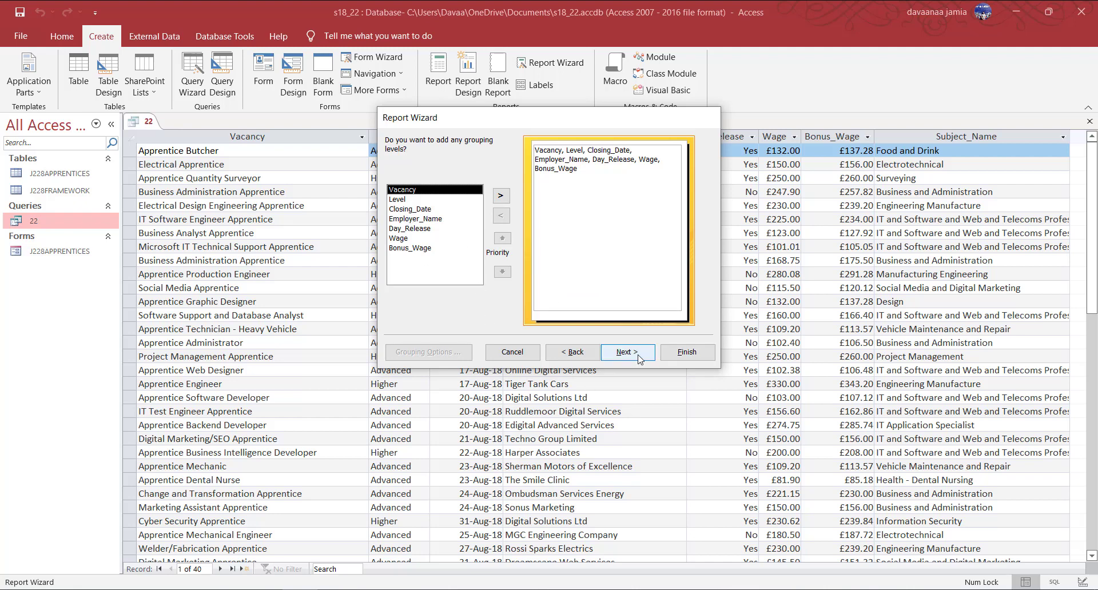
{"action": "left_click", "coordinate": [624, 350]}
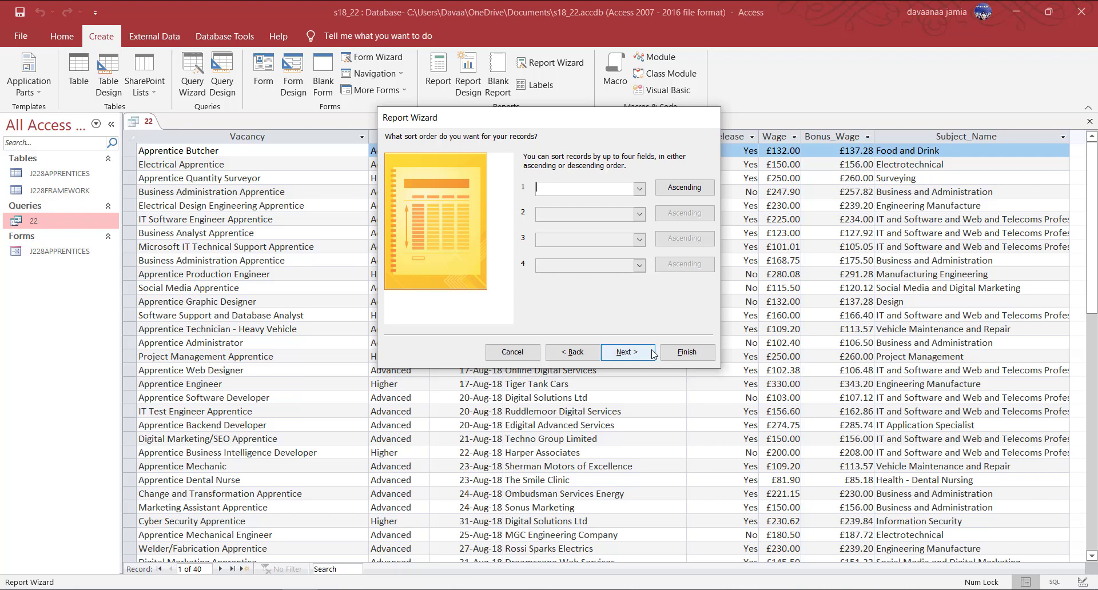
{"action": "left_click", "coordinate": [627, 352]}
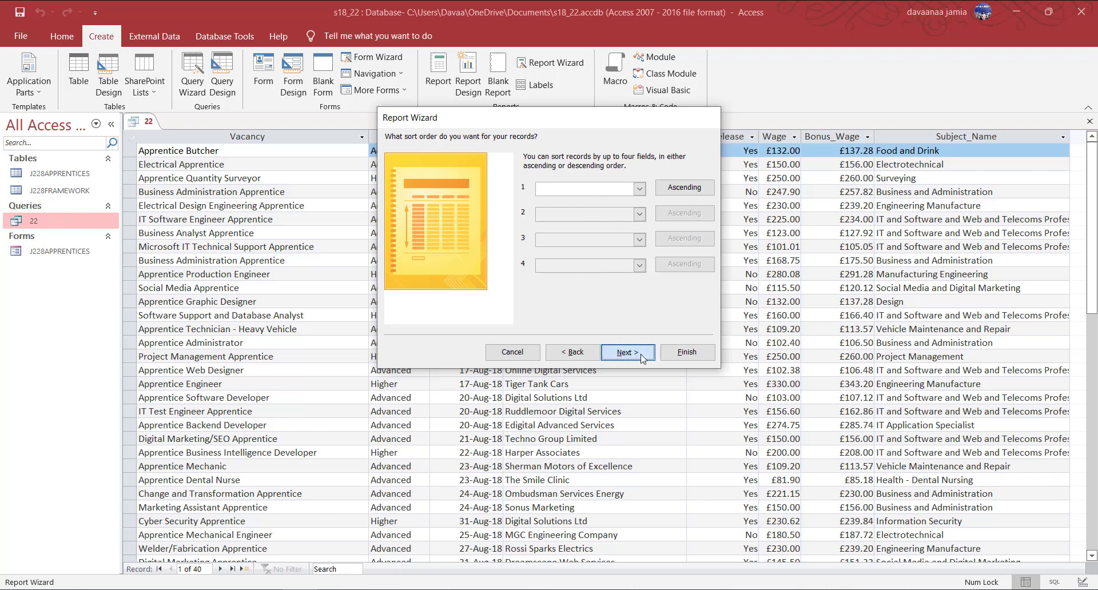
{"action": "left_click", "coordinate": [627, 352]}
{"action": "left_click", "coordinate": [686, 355]}
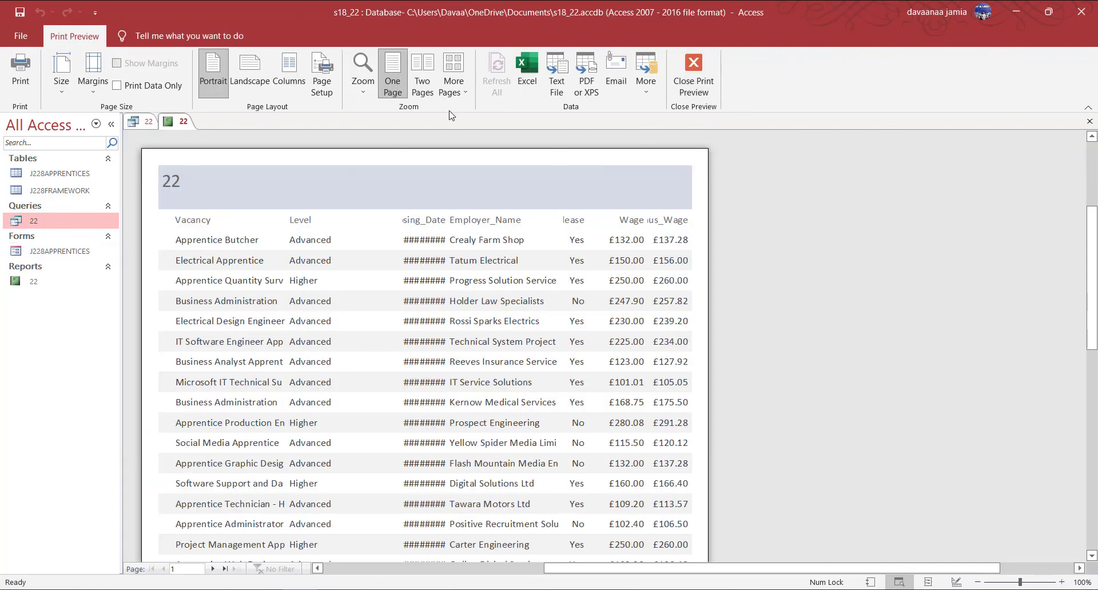
Switch report 22 to Report View.
{"action": "left_click", "coordinate": [692, 70]}
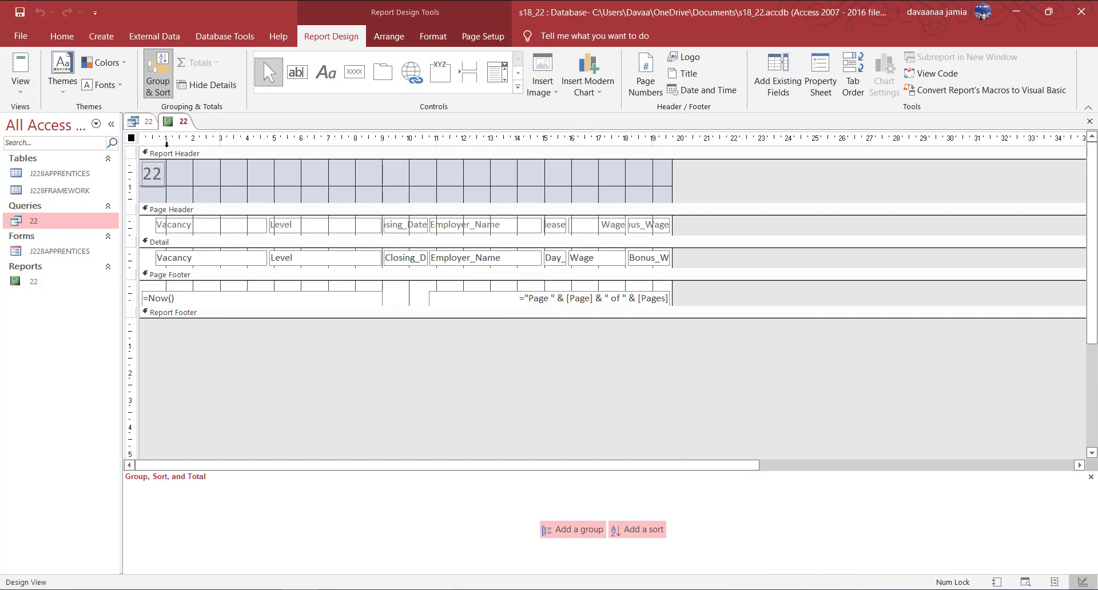
{"action": "right_click", "coordinate": [182, 121]}
{"action": "left_click", "coordinate": [217, 189]}
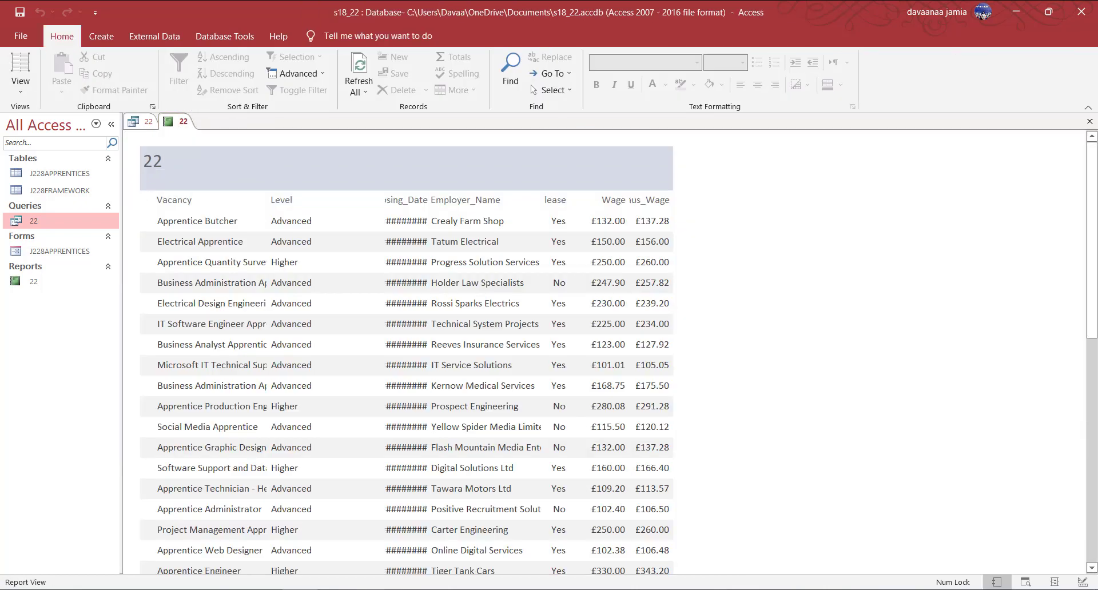
Reread the report requirements in the question paper PDF, then open report 22 in Design View.
{"action": "left_click", "coordinate": [348, 532]}
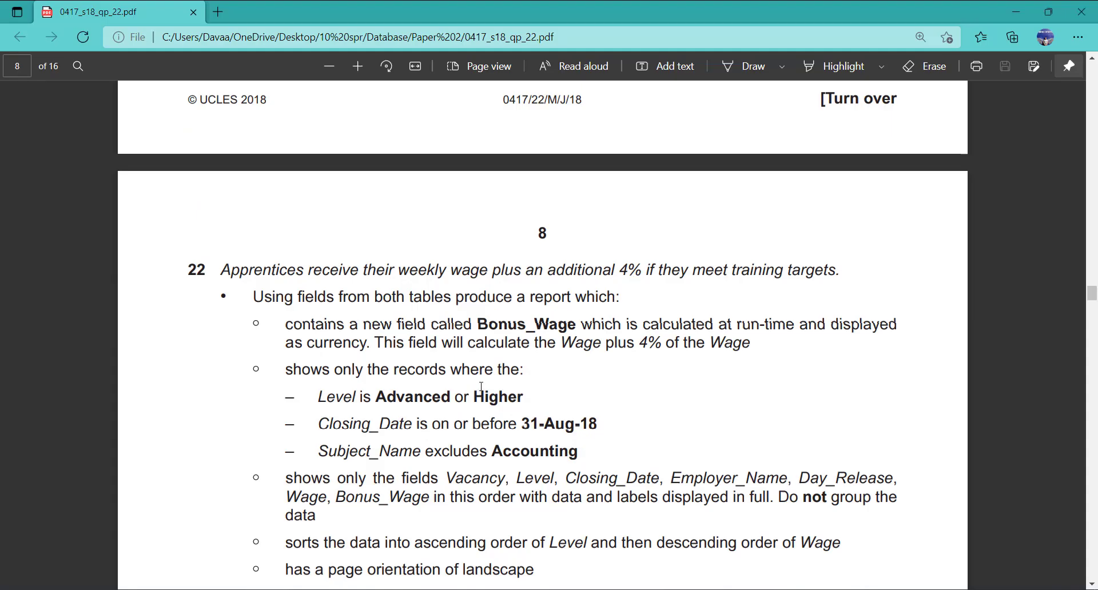
{"action": "scroll", "coordinate": [482, 386], "scroll_direction": "down", "scroll_amount": 4}
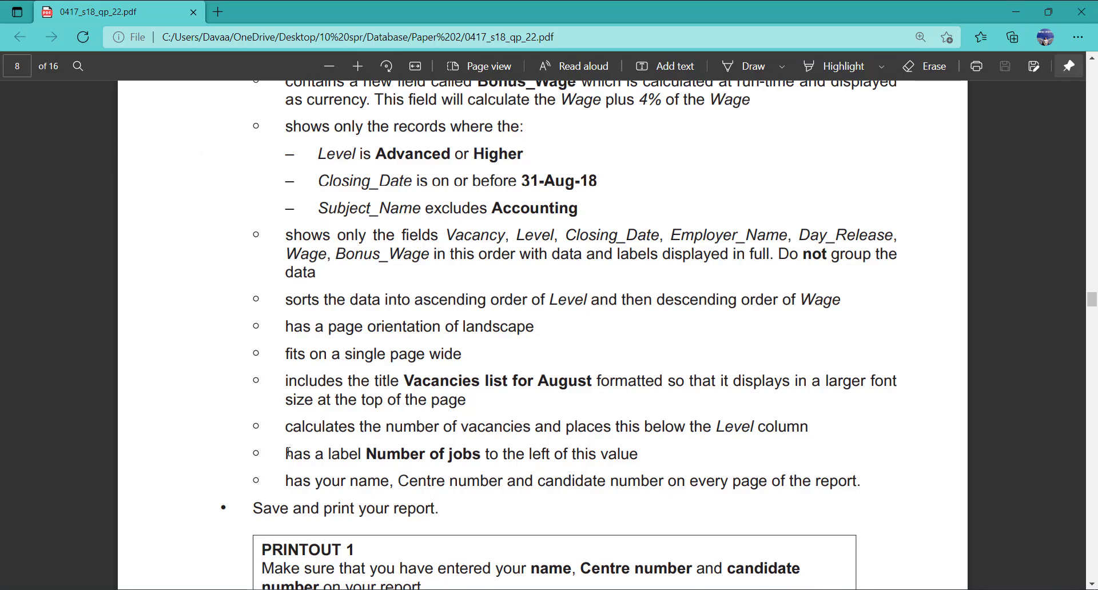
{"action": "left_click", "coordinate": [307, 589]}
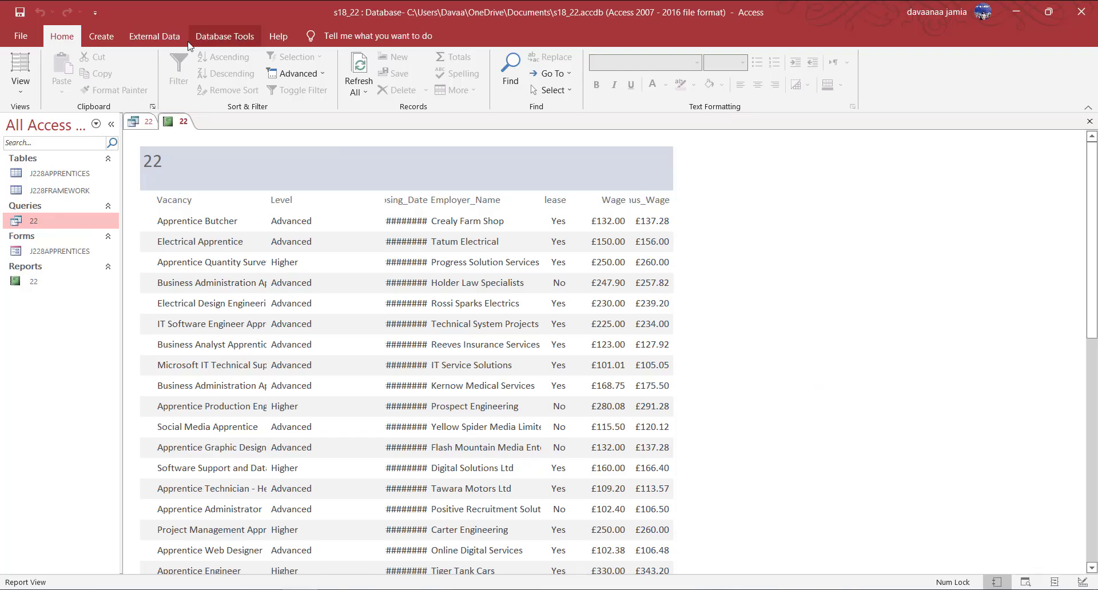
{"action": "right_click", "coordinate": [180, 123]}
{"action": "left_click", "coordinate": [232, 236]}
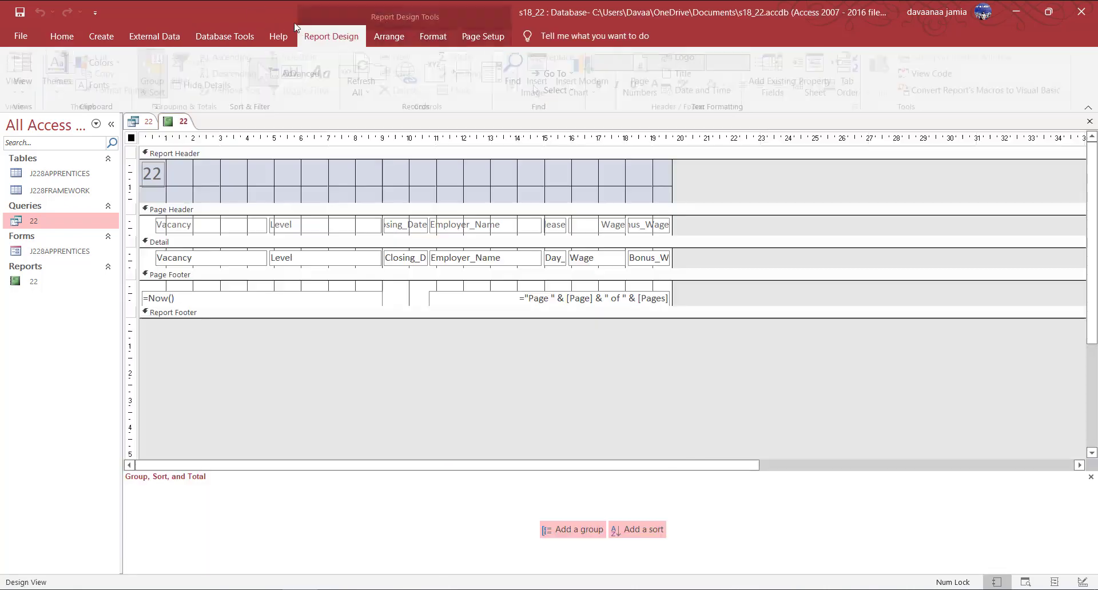
Stretch report 22's width to the 29 cm mark, then view it in Layout View.
{"action": "left_click", "coordinate": [483, 36]}
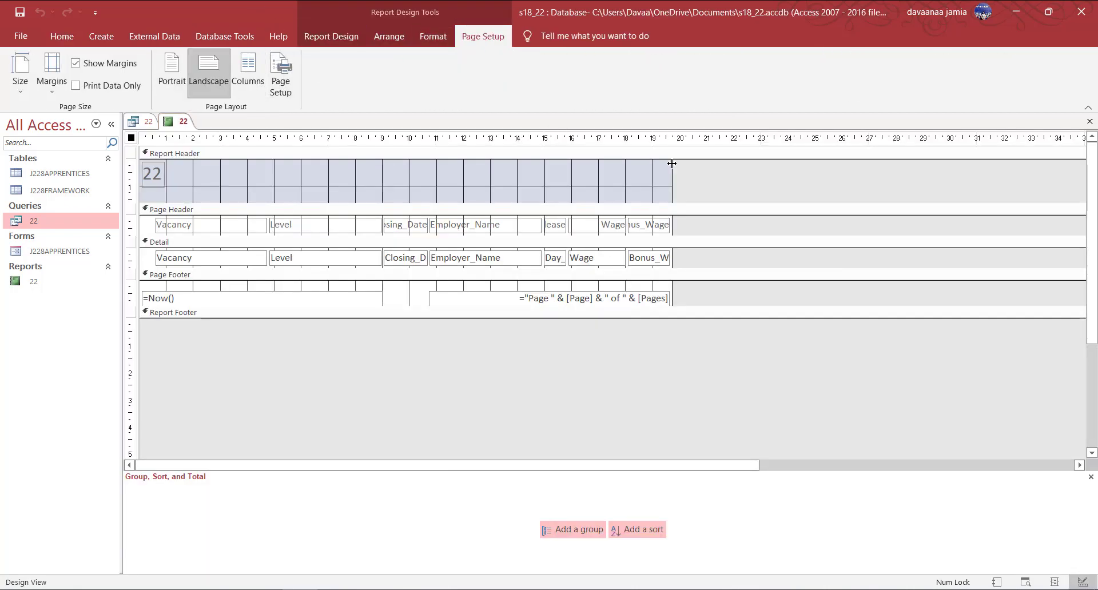
{"action": "left_click_drag", "start_coordinate": [672, 164], "coordinate": [918, 164]}
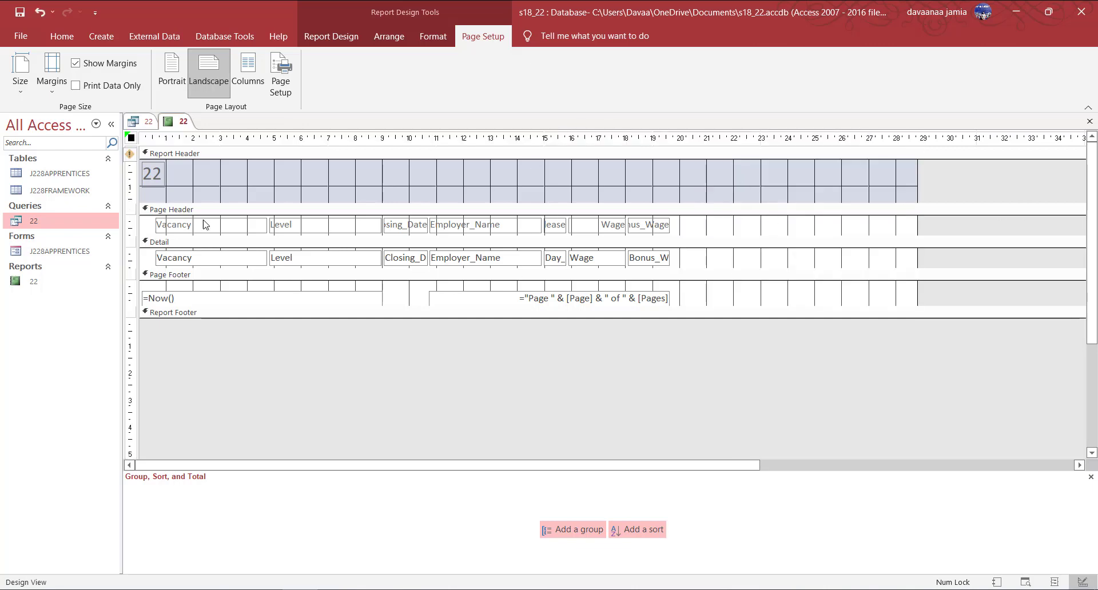
{"action": "right_click", "coordinate": [176, 121]}
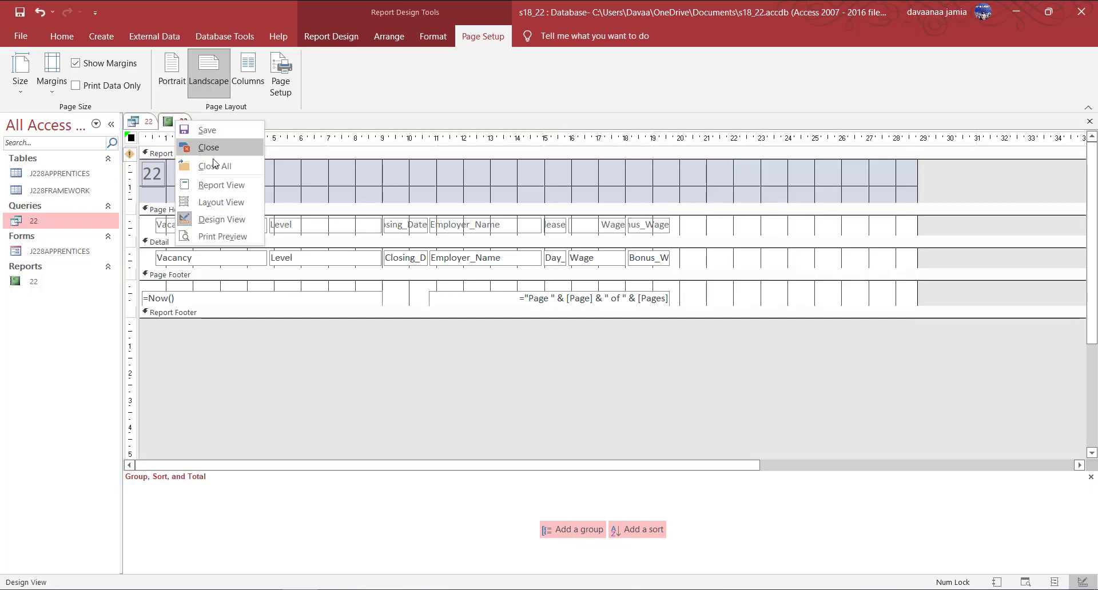
{"action": "left_click", "coordinate": [219, 204]}
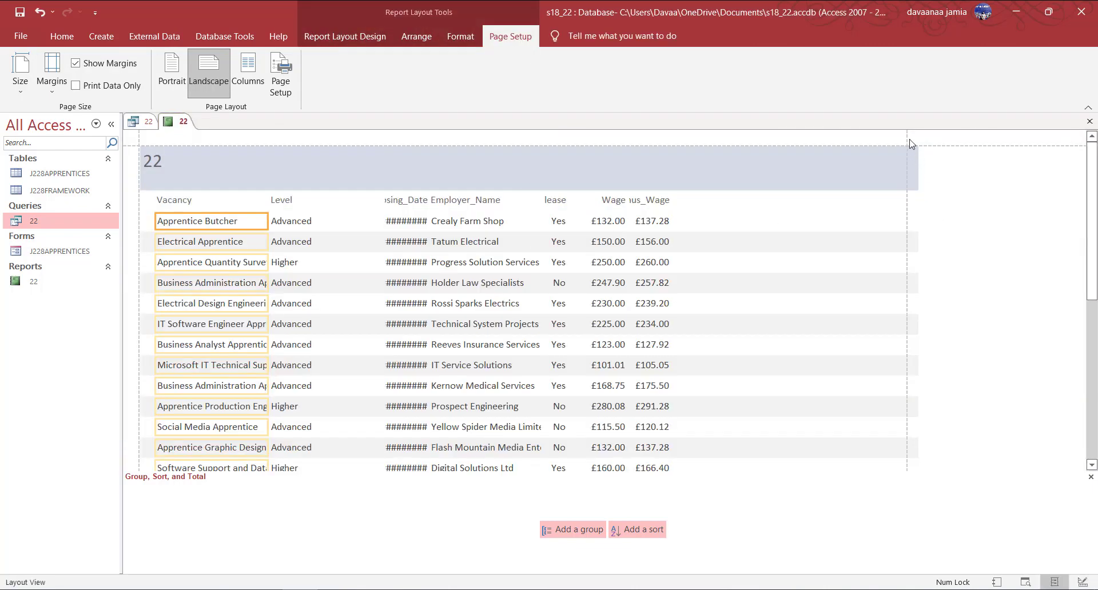
Move Bonus_Wage to the far right of the page with Wage beside it.
{"action": "left_click", "coordinate": [654, 204]}
{"action": "left_click_drag", "start_coordinate": [653, 218], "coordinate": [849, 202]}
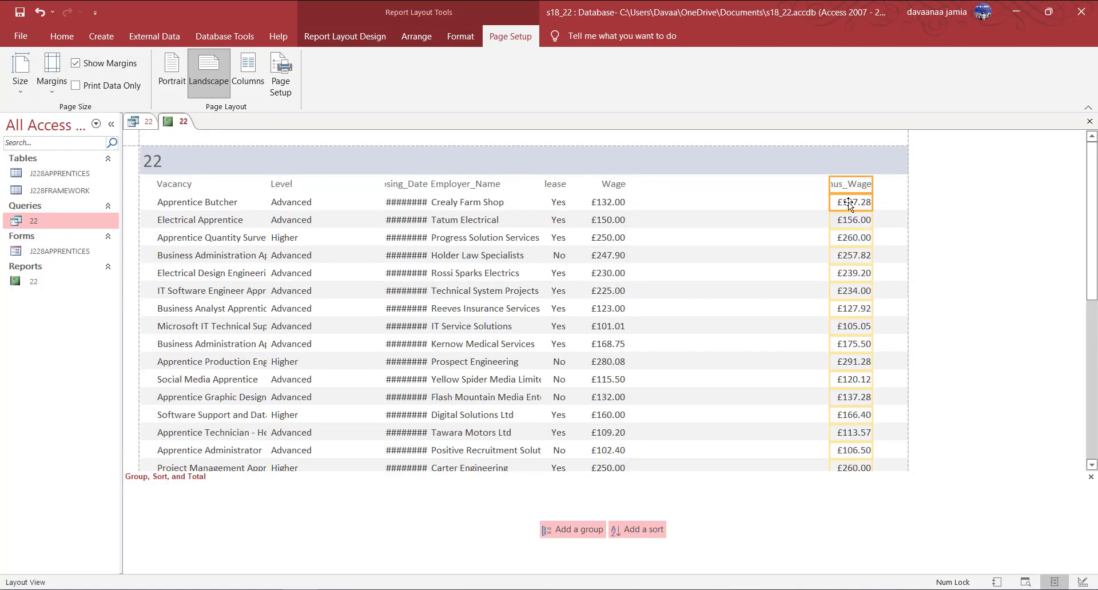
{"action": "left_click", "coordinate": [623, 201]}
{"action": "left_click_drag", "start_coordinate": [613, 185], "coordinate": [849, 187]}
{"action": "left_click", "coordinate": [849, 188]}
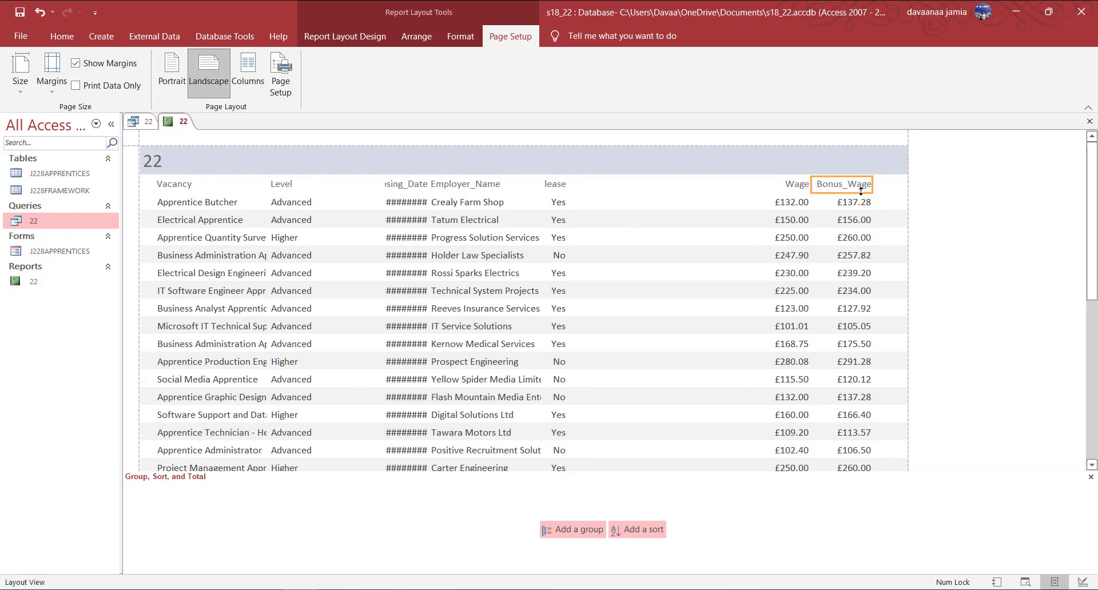
{"action": "left_click", "coordinate": [844, 243]}
Place Day_Release next to Wage, widen its header, and centre its Yes/No values.
{"action": "left_click", "coordinate": [557, 201]}
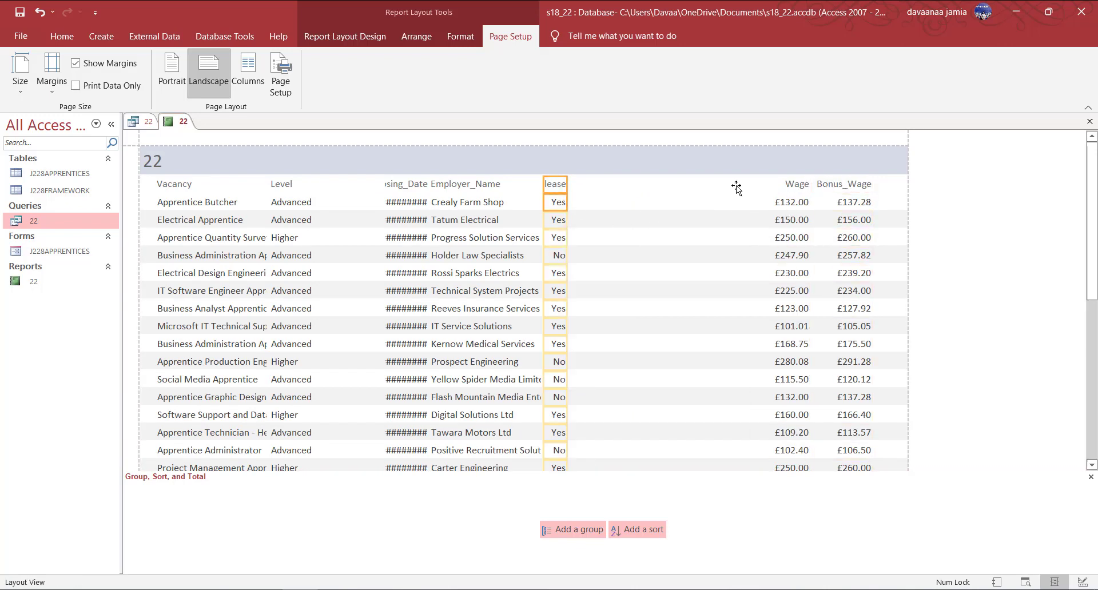
{"action": "left_click_drag", "start_coordinate": [556, 184], "coordinate": [740, 193]}
{"action": "right_click", "coordinate": [183, 122]}
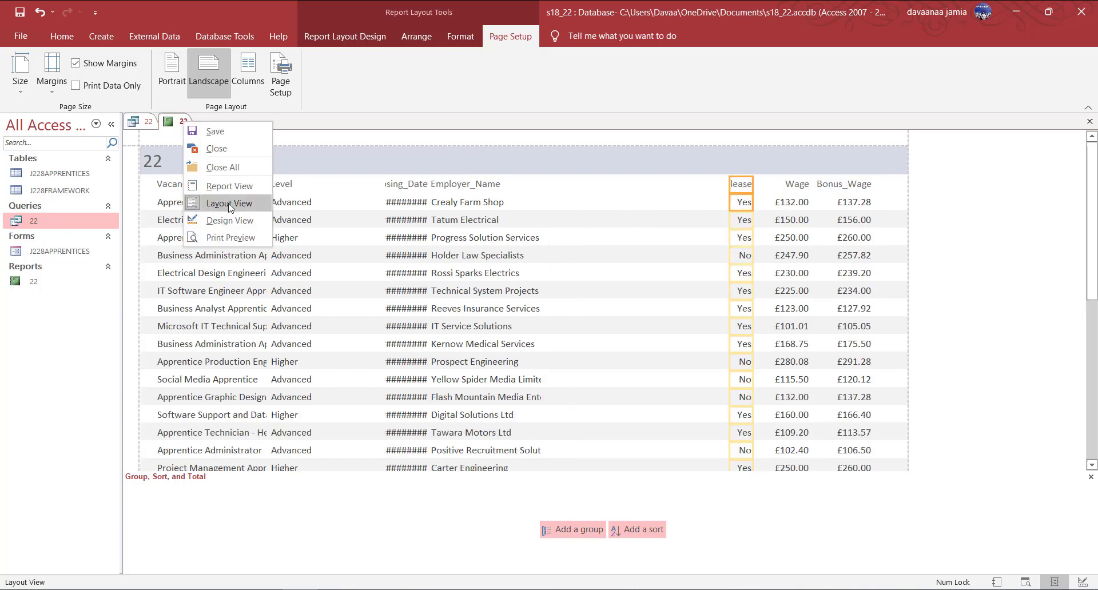
{"action": "left_click", "coordinate": [719, 193]}
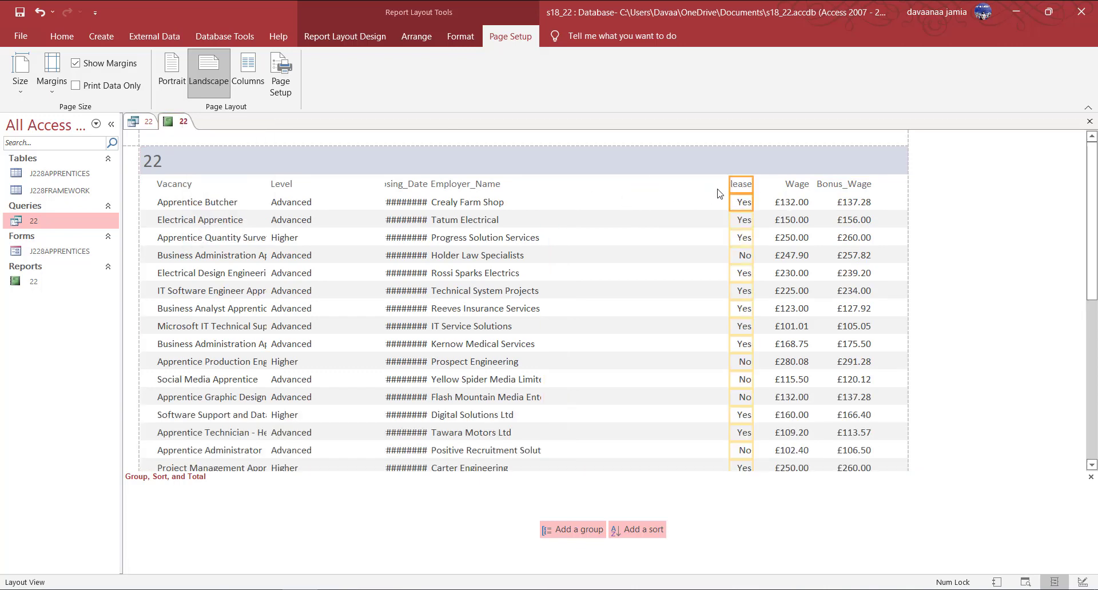
{"action": "left_click", "coordinate": [705, 190]}
{"action": "left_click", "coordinate": [734, 185]}
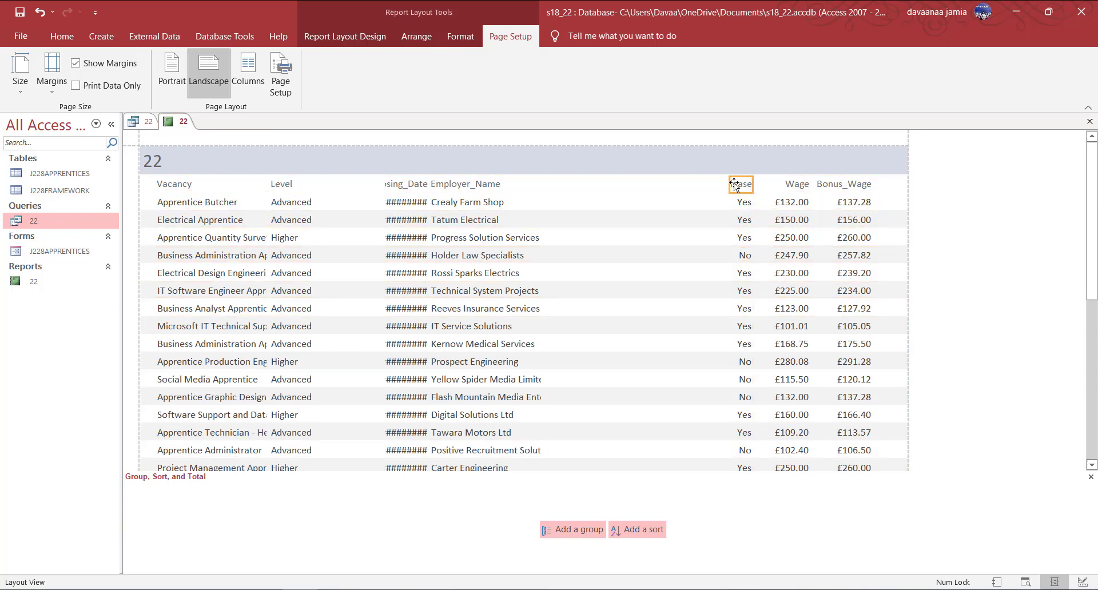
{"action": "left_click_drag", "start_coordinate": [730, 186], "coordinate": [691, 186]}
{"action": "left_click", "coordinate": [741, 238]}
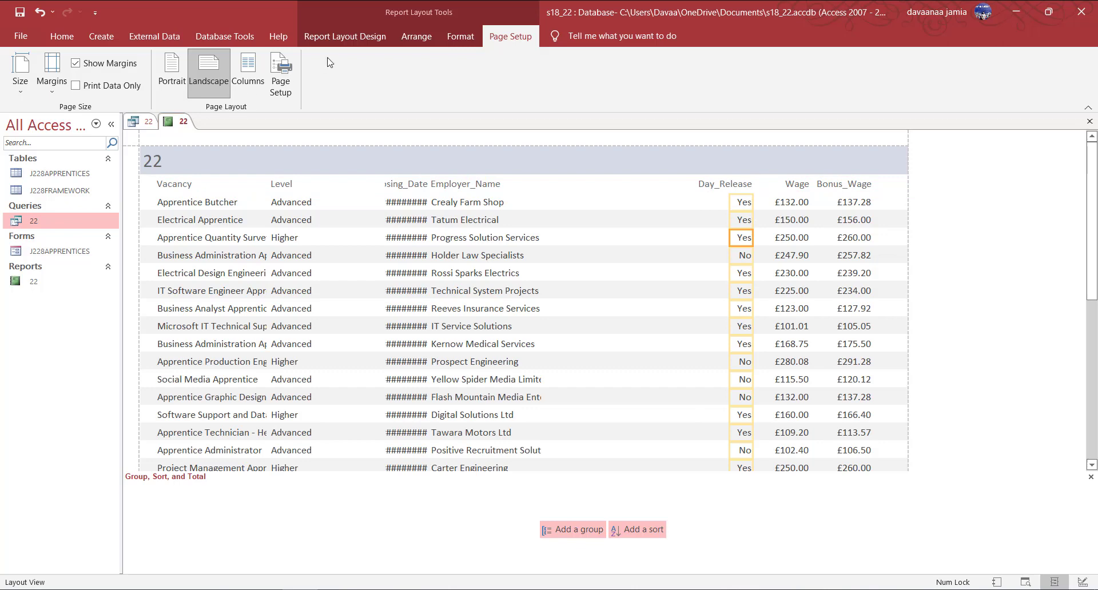
{"action": "left_click", "coordinate": [345, 36]}
{"action": "left_click", "coordinate": [62, 36]}
{"action": "left_click", "coordinate": [757, 85]}
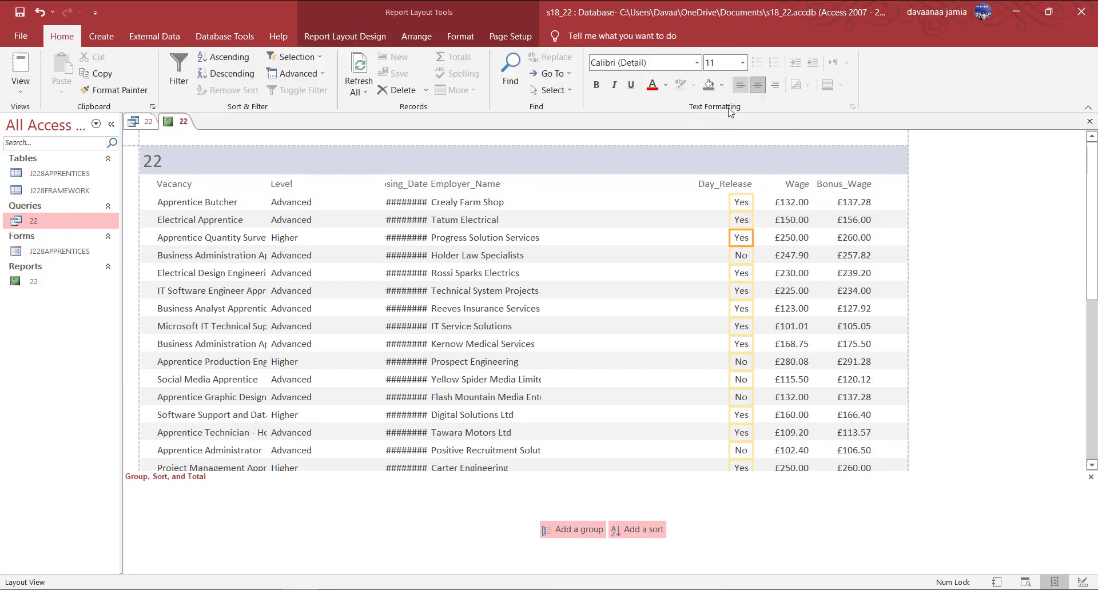
{"action": "left_click_drag", "start_coordinate": [743, 203], "coordinate": [729, 200]}
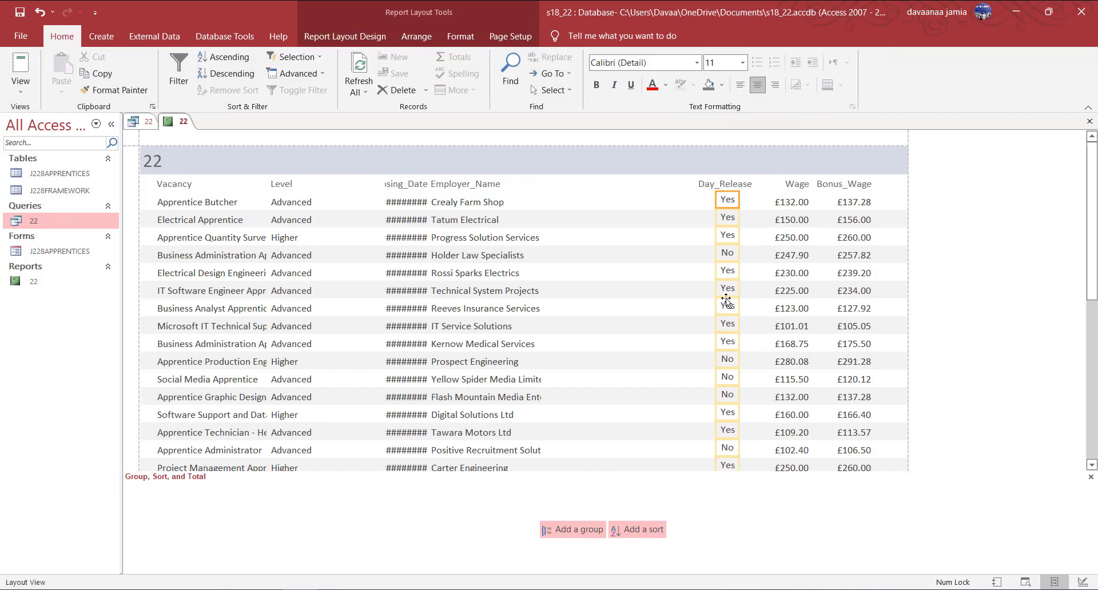
Move the Employer_Name column to the right and adjust neighbouring column widths.
{"action": "left_click", "coordinate": [485, 187]}
{"action": "left_click", "coordinate": [486, 214], "text": "shift"}
{"action": "left_click_drag", "start_coordinate": [510, 183], "coordinate": [700, 201]}
{"action": "left_click_drag", "start_coordinate": [561, 184], "coordinate": [517, 188]}
{"action": "scroll", "coordinate": [612, 355], "scroll_direction": "down", "scroll_amount": 1}
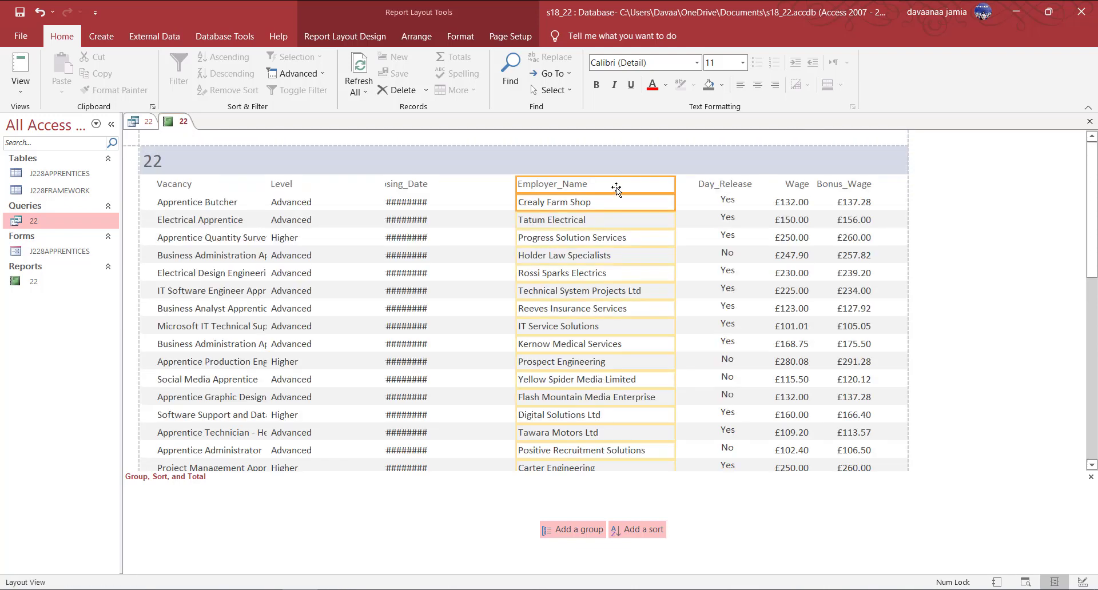
{"action": "left_click_drag", "start_coordinate": [616, 188], "coordinate": [642, 188]}
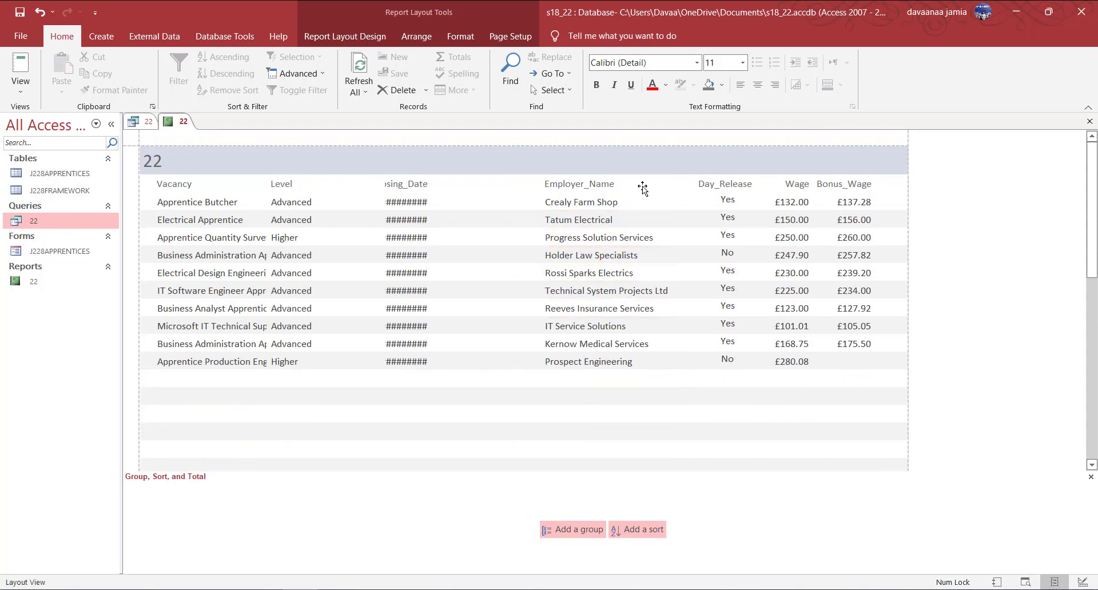
{"action": "scroll", "coordinate": [576, 324], "scroll_direction": "down", "scroll_amount": 1}
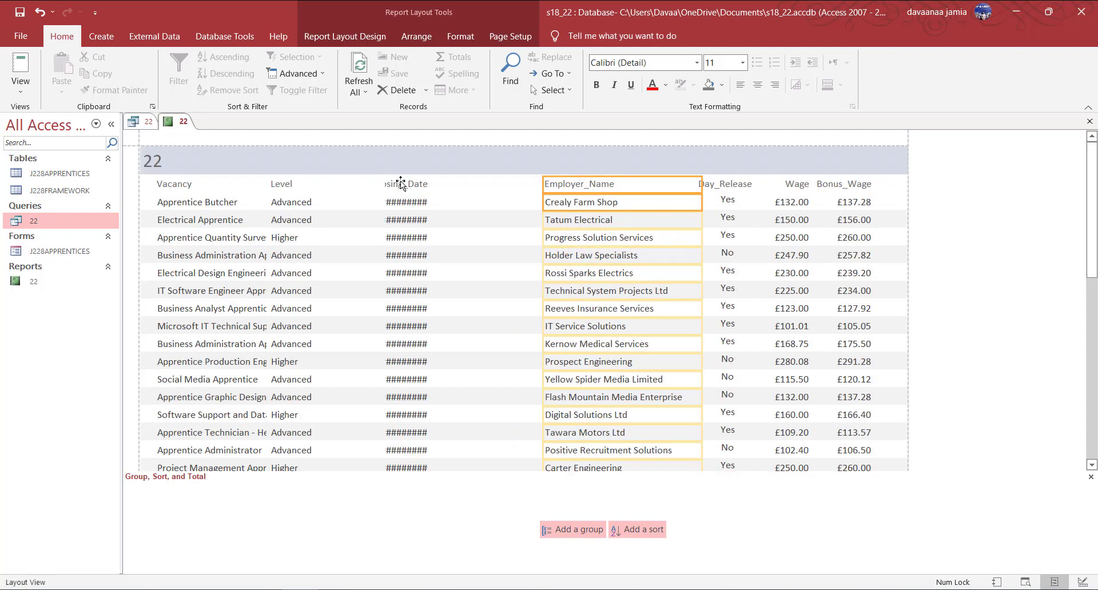
Widen the Closing_Date column so dates show and centre the dates.
{"action": "left_click", "coordinate": [400, 183]}
{"action": "left_click_drag", "start_coordinate": [410, 185], "coordinate": [462, 186]}
{"action": "left_click", "coordinate": [469, 253]}
{"action": "left_click", "coordinate": [488, 201]}
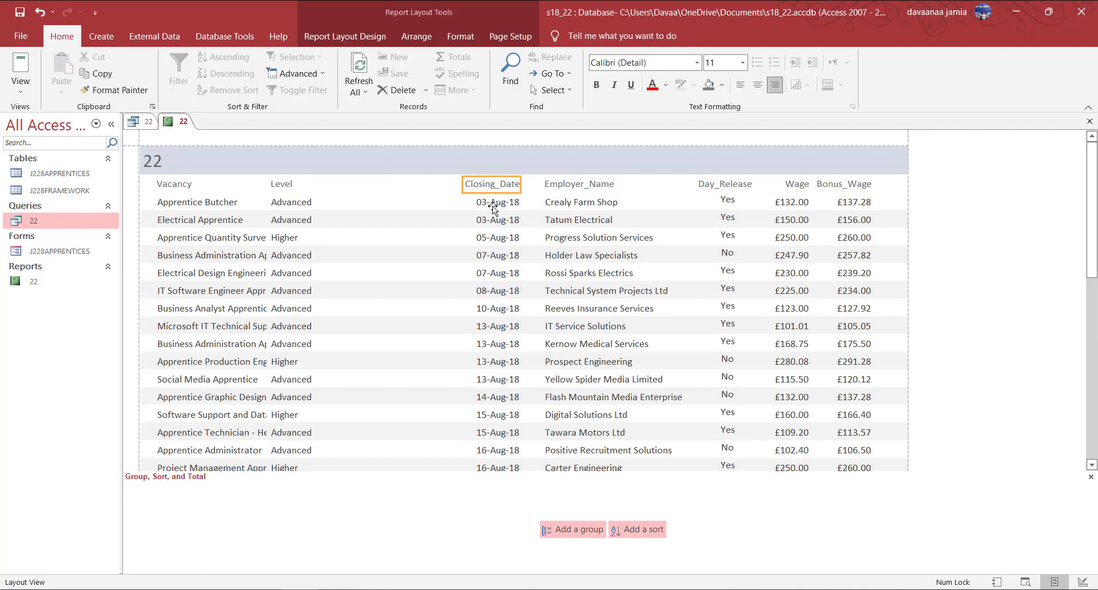
{"action": "left_click", "coordinate": [758, 84]}
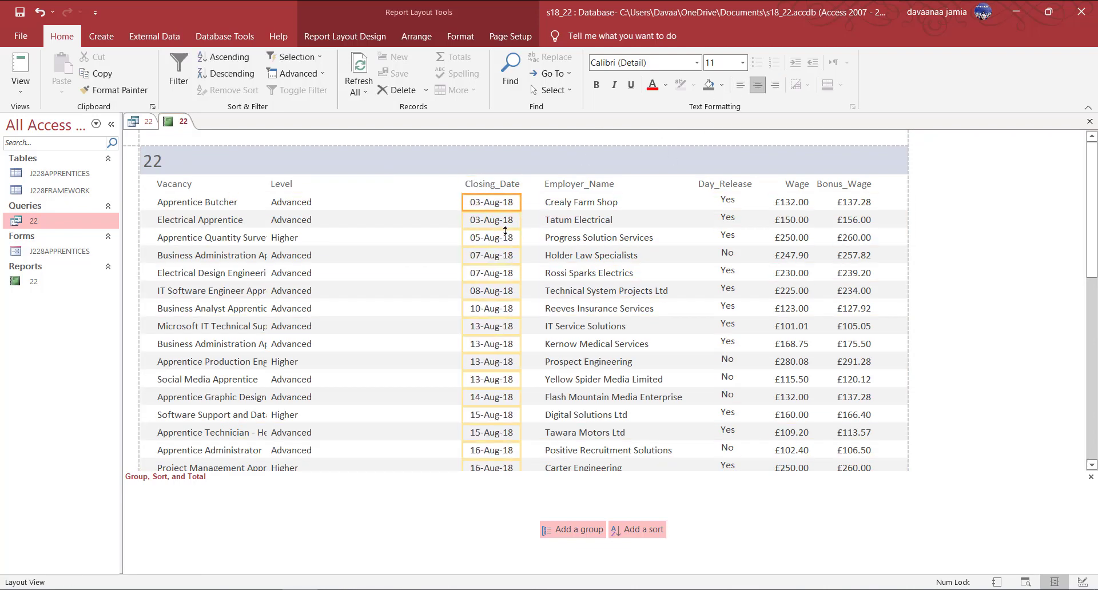
Move Level next to Closing_Date and widen Vacancy so job titles show in full.
{"action": "left_click", "coordinate": [311, 186]}
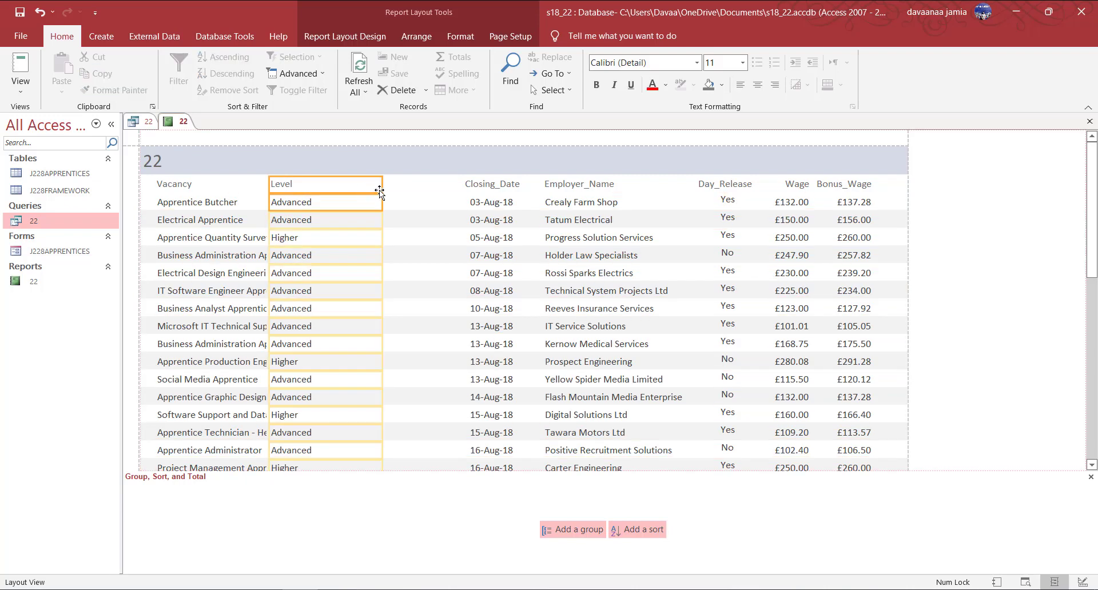
{"action": "left_click_drag", "start_coordinate": [380, 188], "coordinate": [440, 190]}
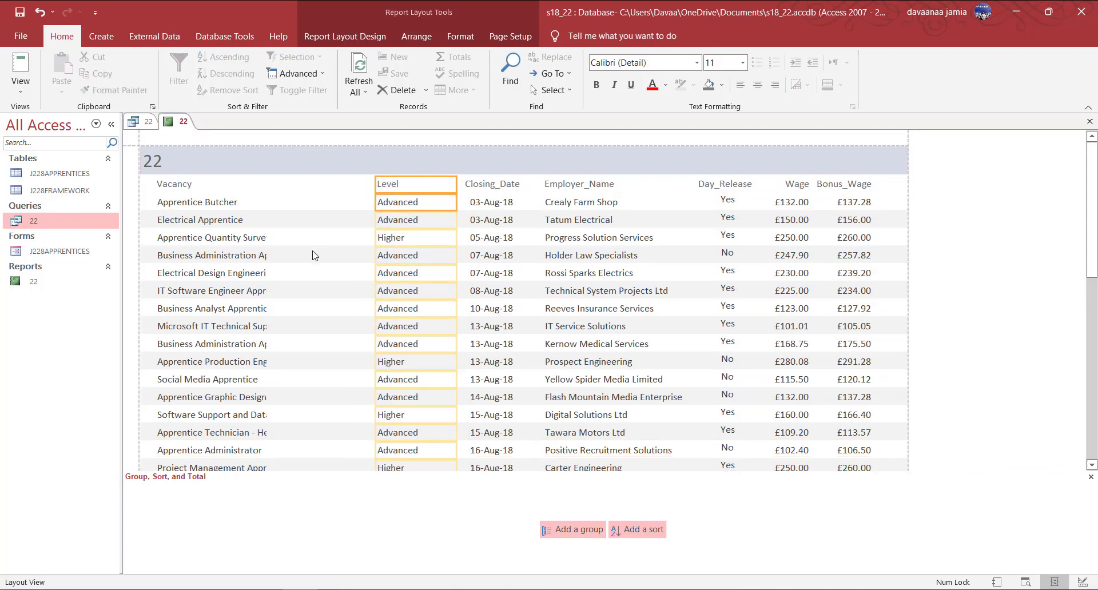
{"action": "left_click", "coordinate": [212, 185]}
{"action": "left_click", "coordinate": [235, 201]}
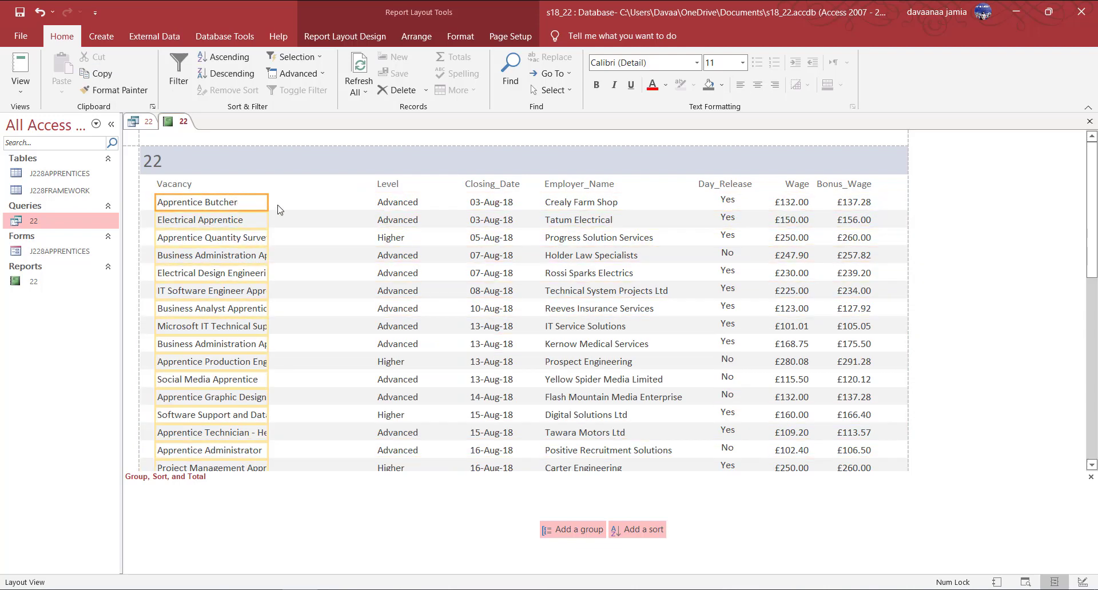
{"action": "left_click_drag", "start_coordinate": [267, 201], "coordinate": [355, 200]}
{"action": "scroll", "coordinate": [294, 389], "scroll_direction": "down", "scroll_amount": 10}
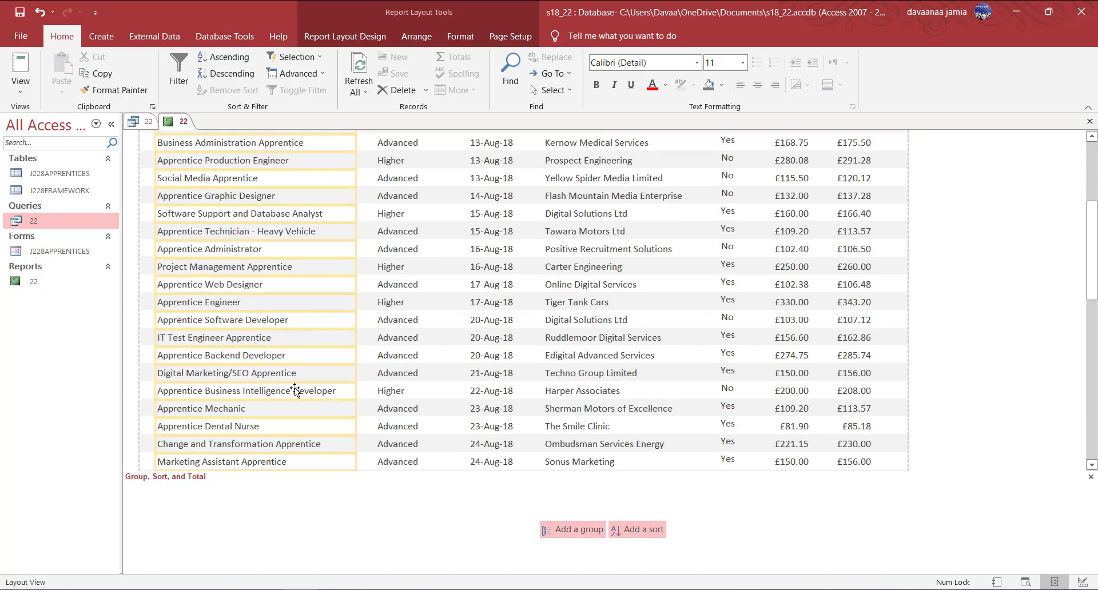
{"action": "scroll", "coordinate": [312, 400], "scroll_direction": "up", "scroll_amount": 10}
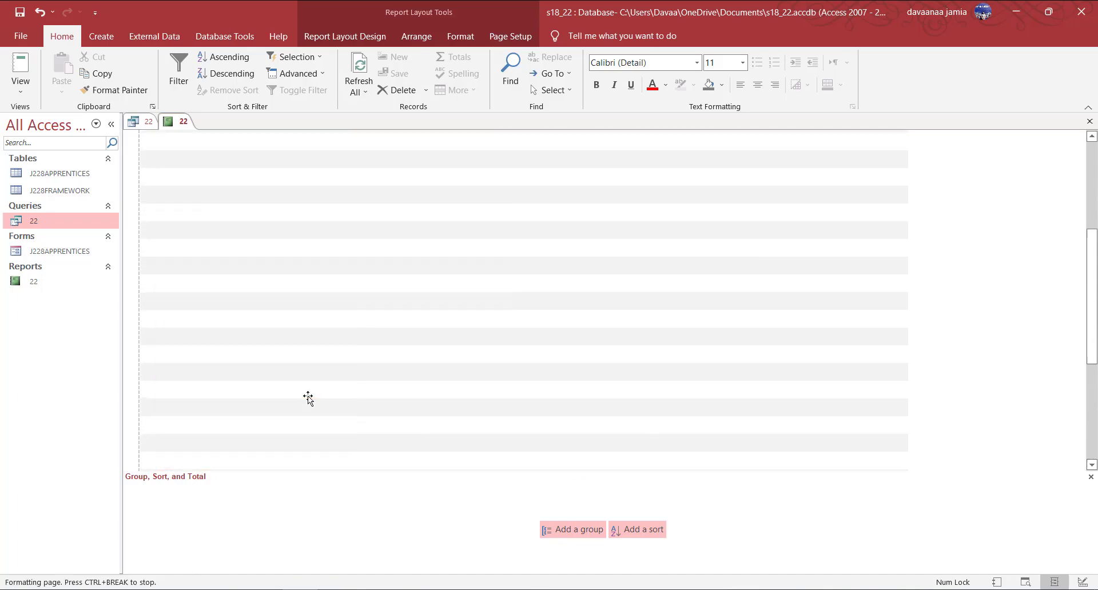
{"action": "left_click", "coordinate": [163, 162]}
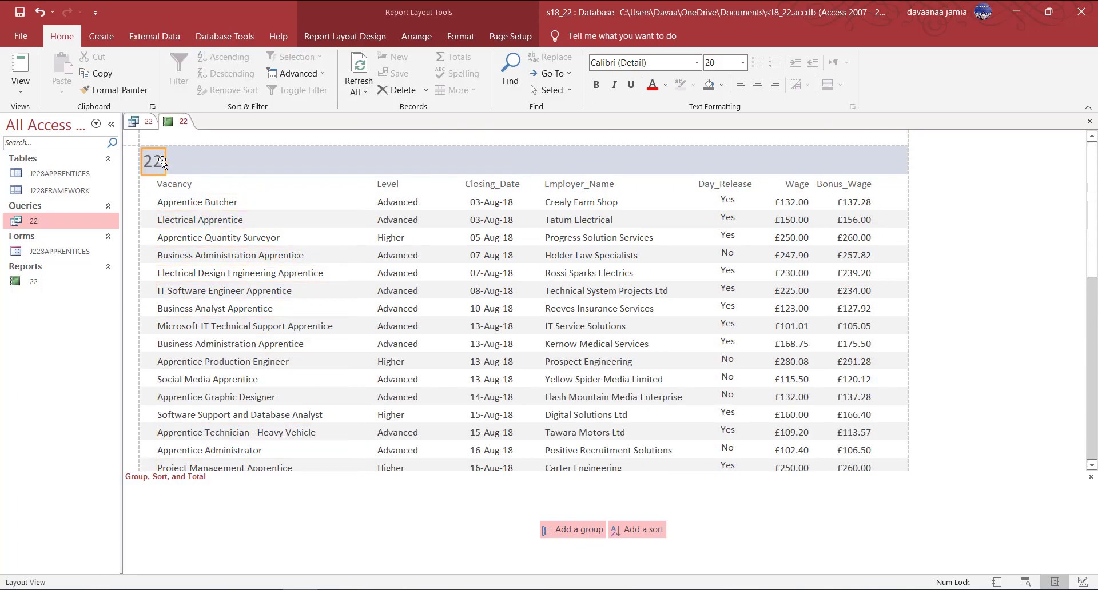
Replace the report title with 'Vacancies list for August' copied from the exam paper.
{"action": "key", "text": "alt+Tab"}
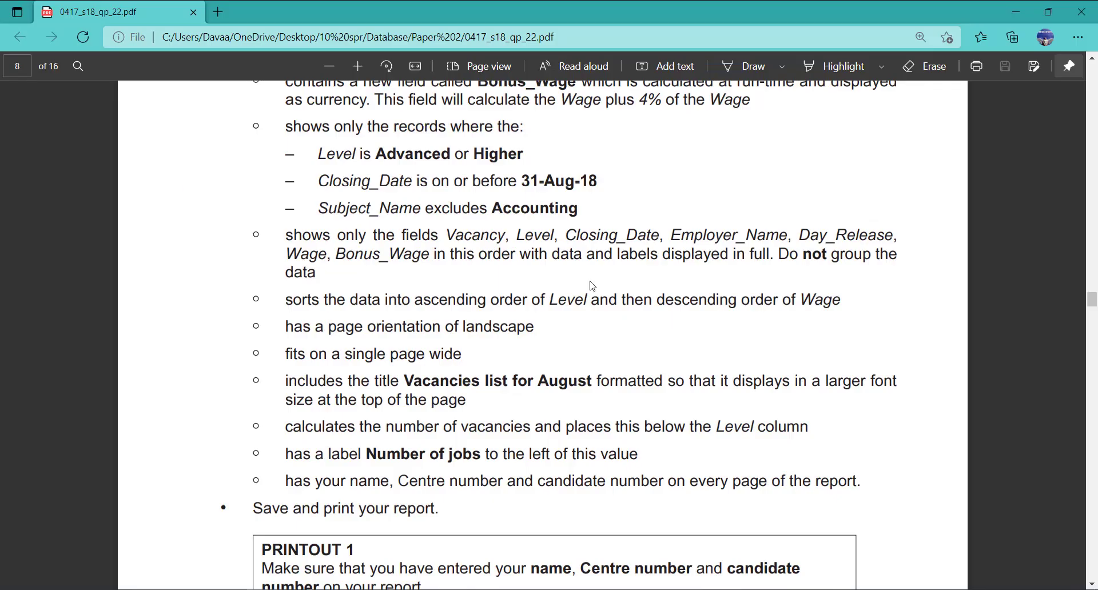
{"action": "left_click_drag", "start_coordinate": [402, 381], "coordinate": [593, 381]}
{"action": "key", "text": "ctrl+c"}
{"action": "right_click", "coordinate": [590, 377]}
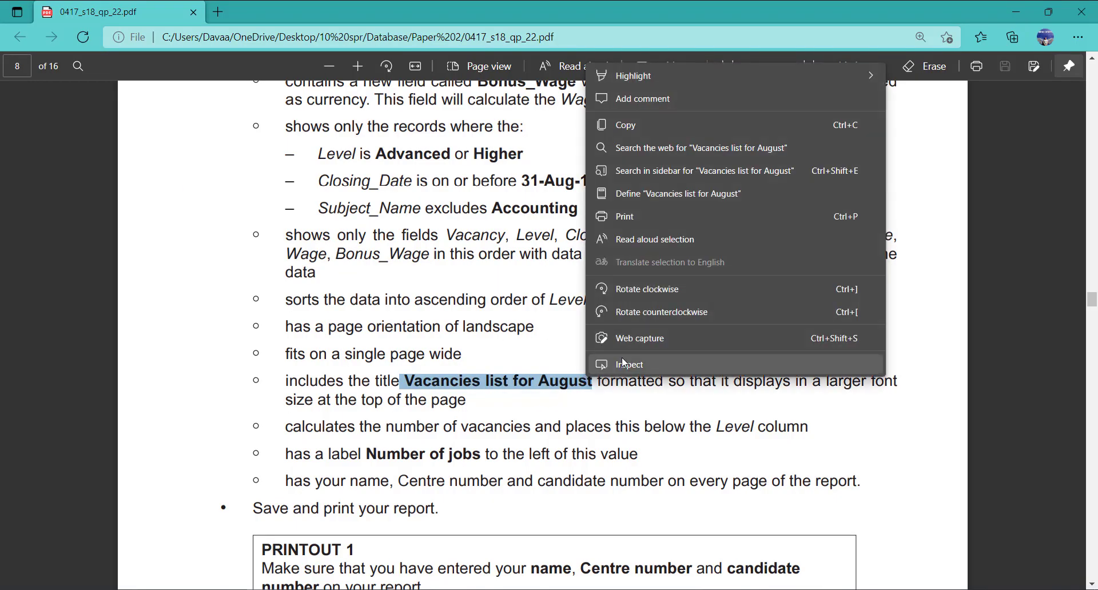
{"action": "left_click", "coordinate": [662, 127]}
{"action": "key", "text": "alt+Tab"}
{"action": "double_click", "coordinate": [158, 162]}
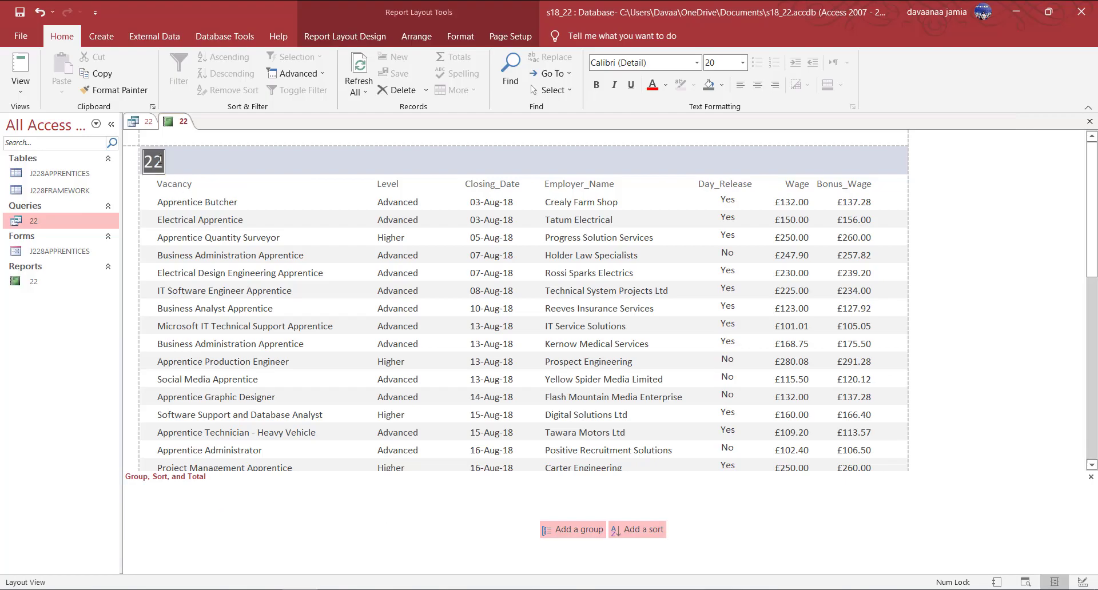
{"action": "key", "text": "ctrl+v"}
{"action": "left_click", "coordinate": [400, 162]}
Widen the title label and make it 28-point bold, centred across the header.
{"action": "left_click", "coordinate": [323, 166]}
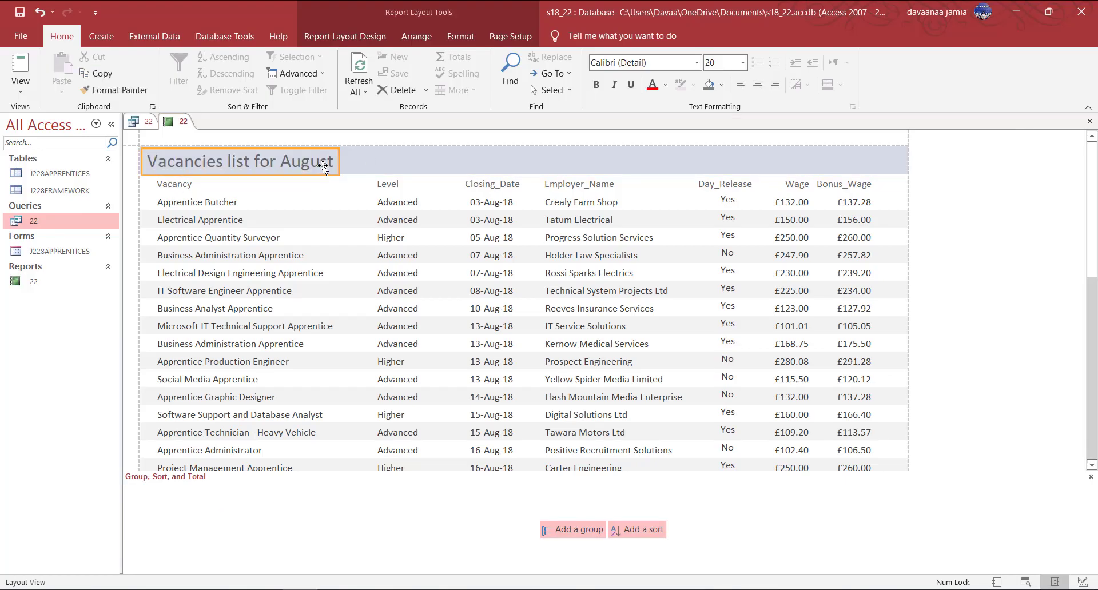
{"action": "left_click_drag", "start_coordinate": [344, 166], "coordinate": [908, 165]}
{"action": "left_click", "coordinate": [720, 64]}
{"action": "type", "text": "28"}
{"action": "key", "text": "Return"}
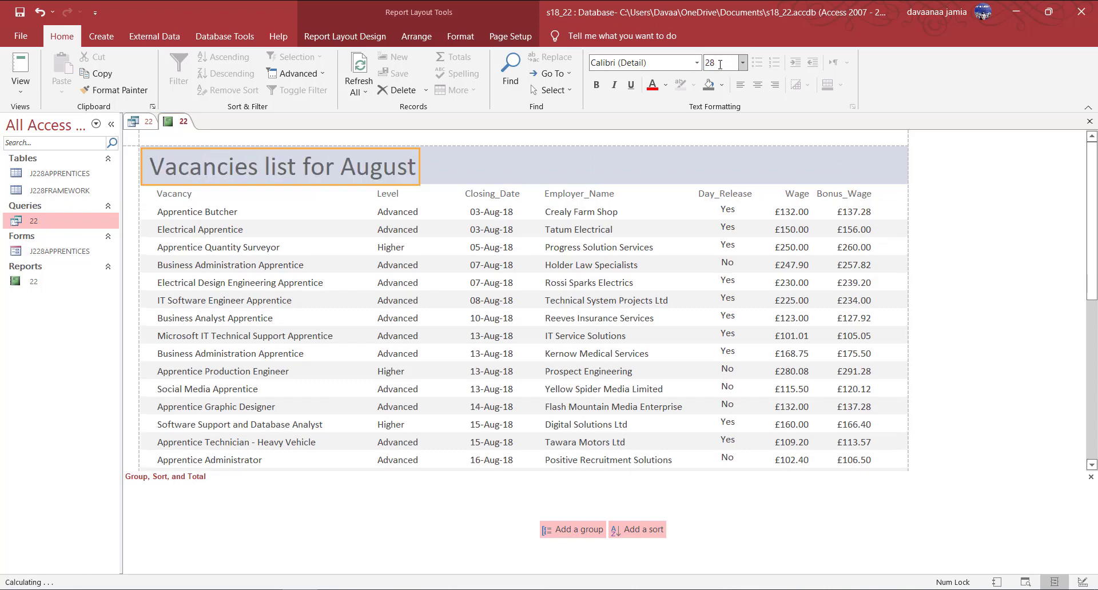
{"action": "left_click", "coordinate": [597, 84]}
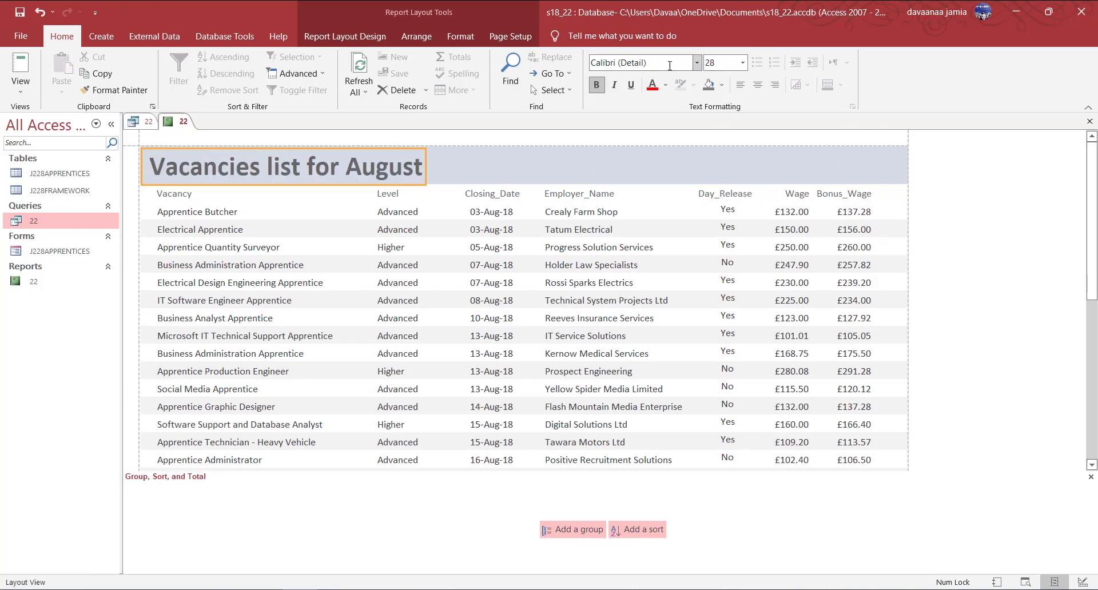
{"action": "left_click", "coordinate": [758, 85]}
{"action": "left_click_drag", "start_coordinate": [419, 150], "coordinate": [636, 154]}
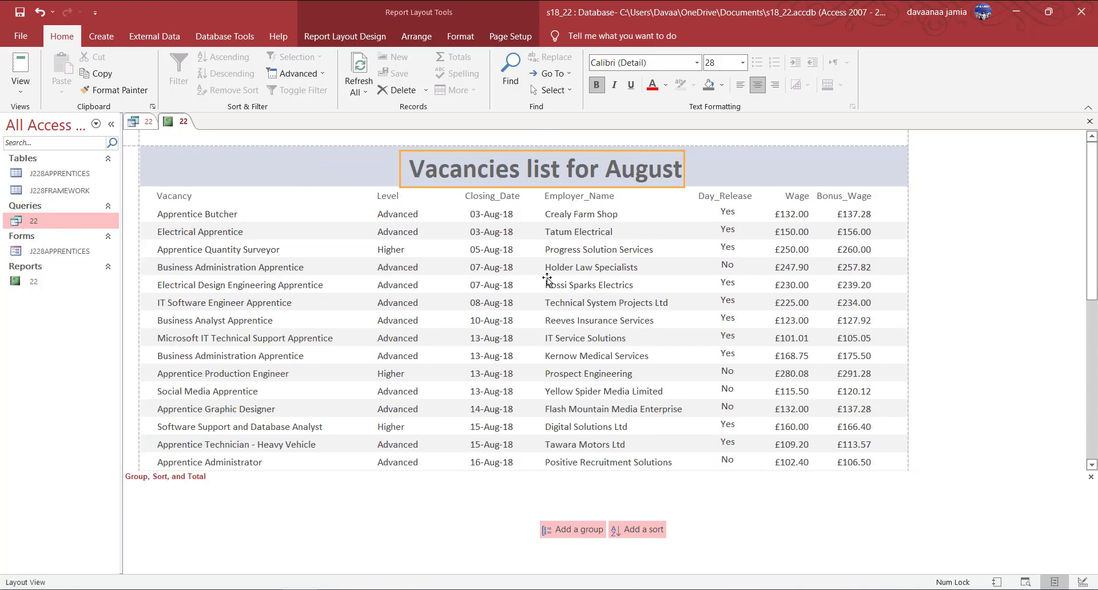
{"action": "scroll", "coordinate": [458, 270], "scroll_direction": "down", "scroll_amount": 1}
{"action": "key", "text": "alt+Tab"}
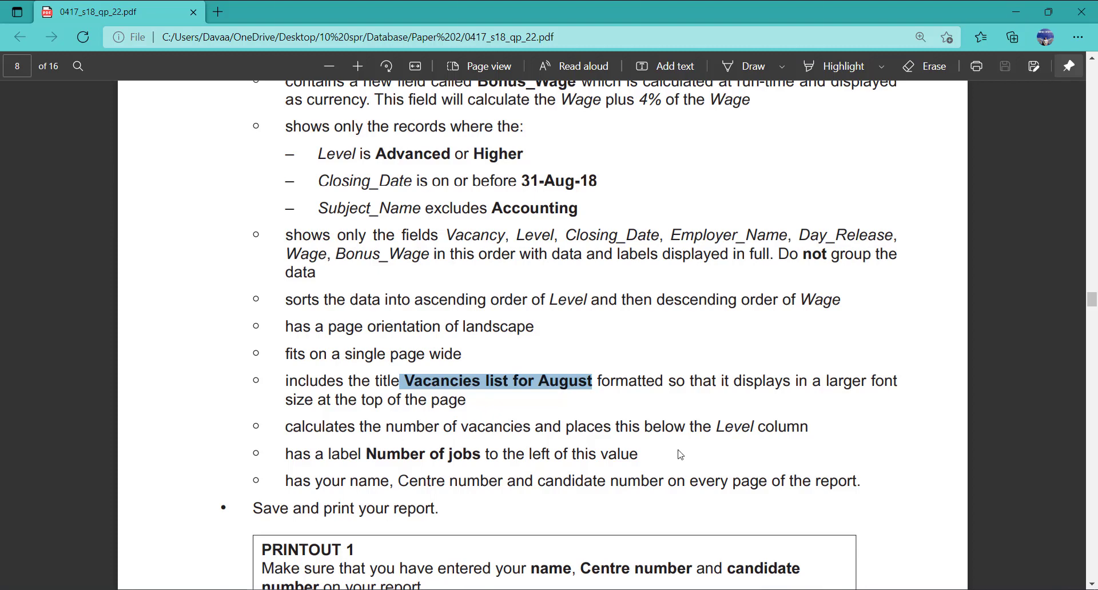
{"action": "scroll", "coordinate": [681, 455], "scroll_direction": "down", "scroll_amount": 1}
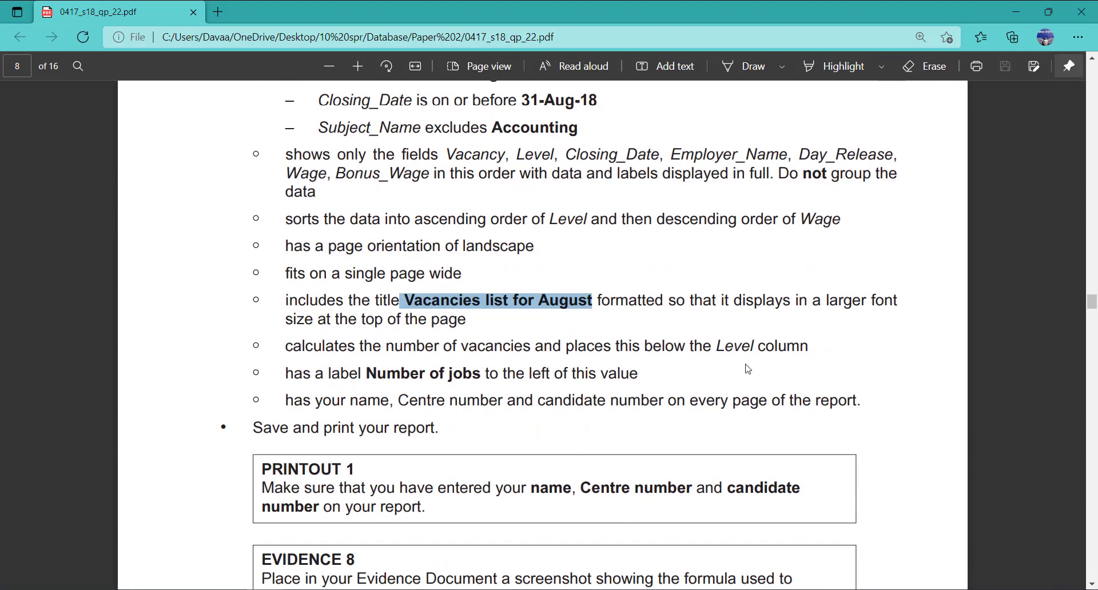
{"action": "key", "text": "alt+Tab"}
{"action": "scroll", "coordinate": [470, 362], "scroll_direction": "down", "scroll_amount": 1}
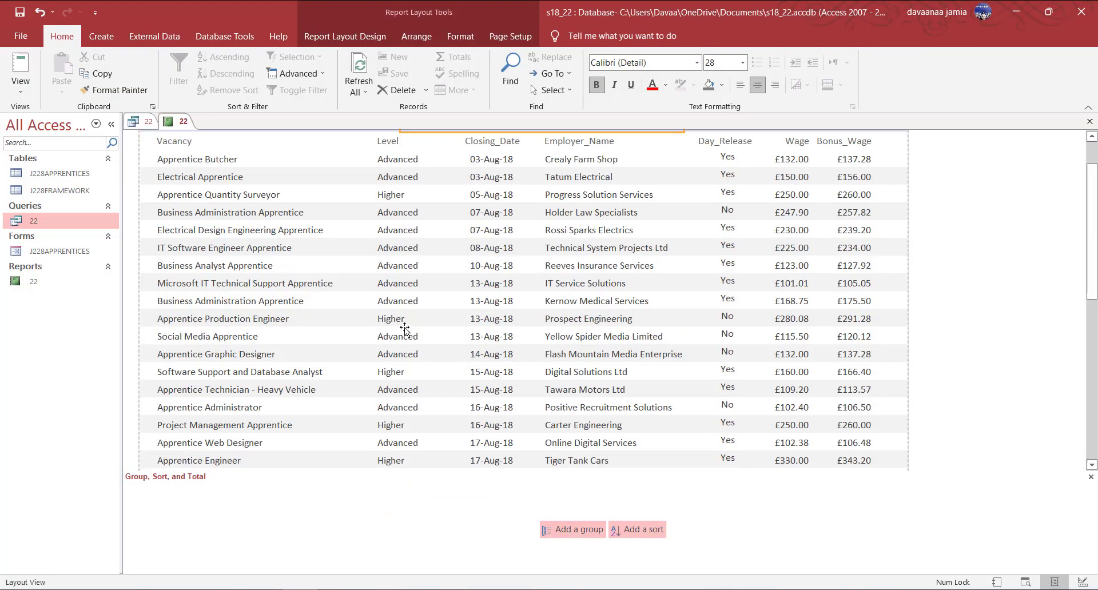
Add a Count Records total beneath the Level column and confirm it shows 40.
{"action": "left_click", "coordinate": [404, 328]}
{"action": "left_click", "coordinate": [403, 310]}
{"action": "left_click", "coordinate": [395, 303]}
{"action": "right_click", "coordinate": [396, 303]}
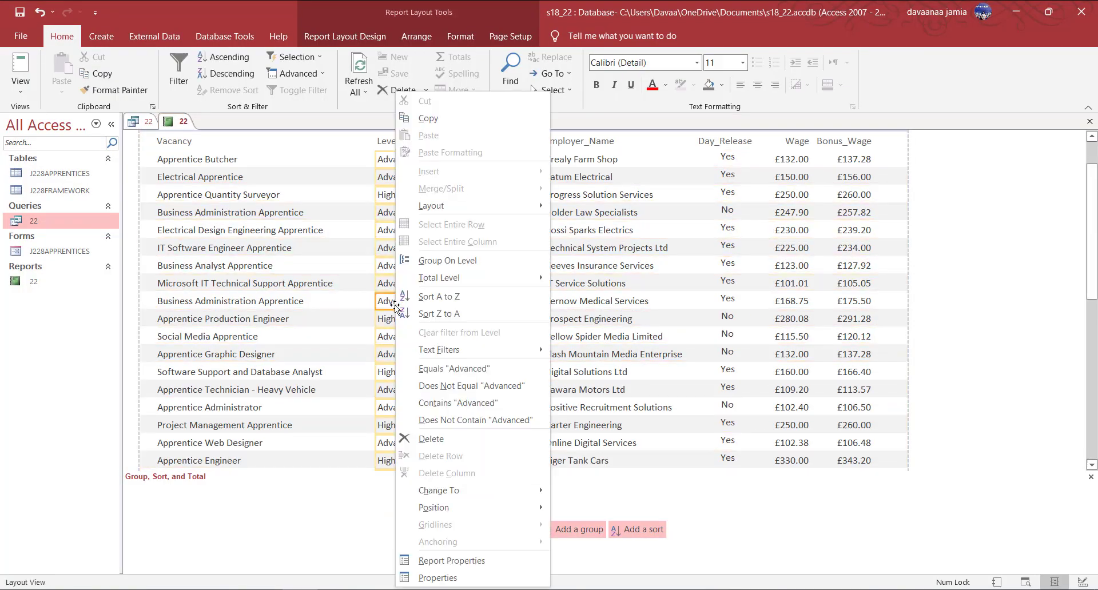
{"action": "mouse_move", "coordinate": [477, 277]}
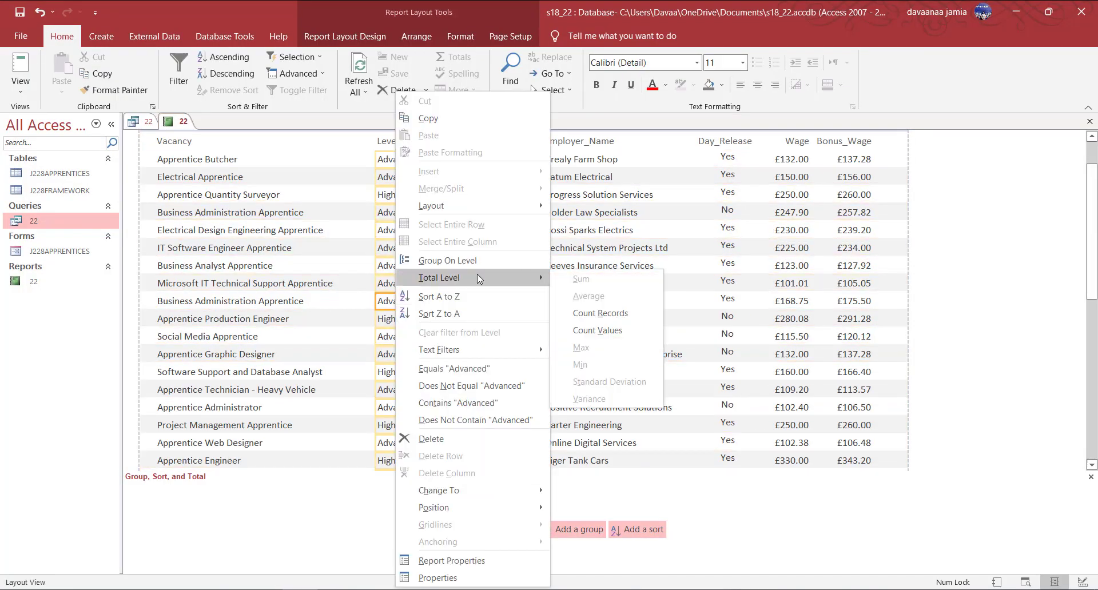
{"action": "left_click", "coordinate": [600, 314]}
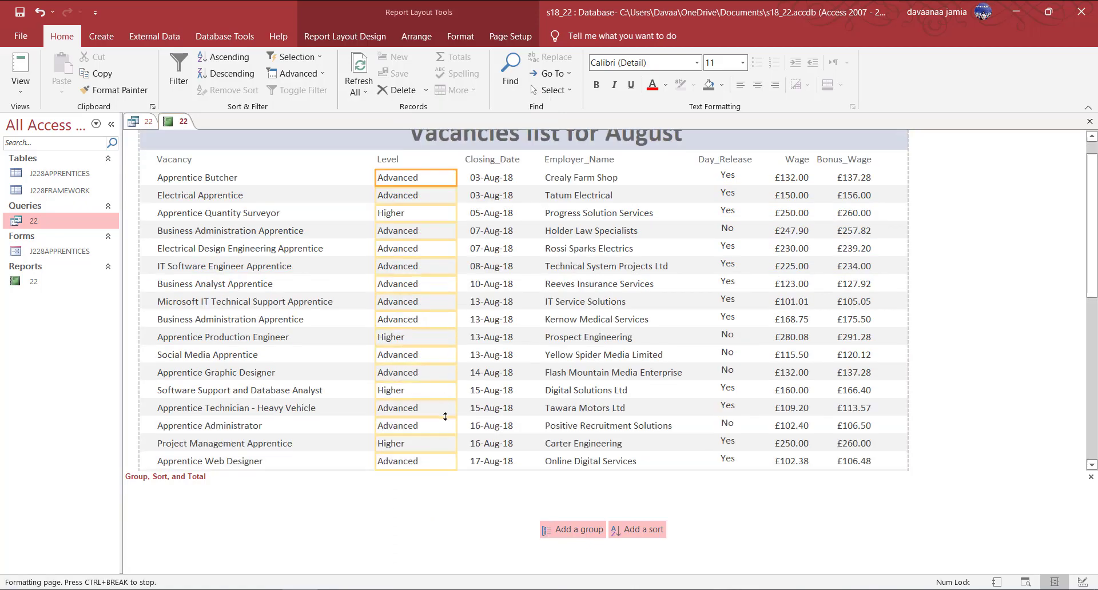
{"action": "scroll", "coordinate": [447, 423], "scroll_direction": "down", "scroll_amount": 15}
{"action": "left_click", "coordinate": [450, 433]}
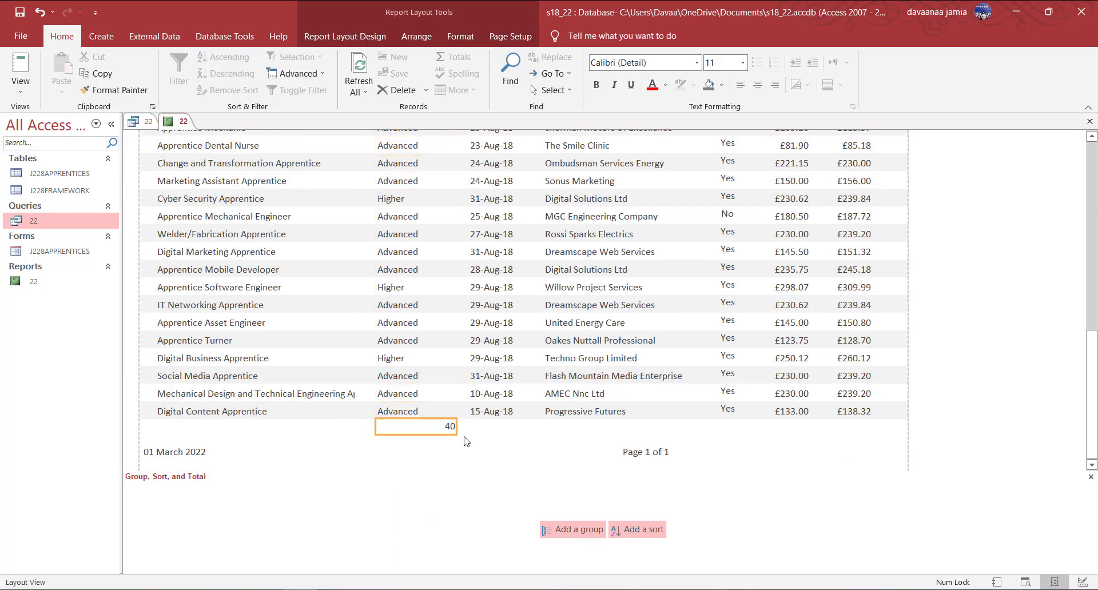
{"action": "key", "text": "alt+Tab"}
{"action": "left_click", "coordinate": [778, 351]}
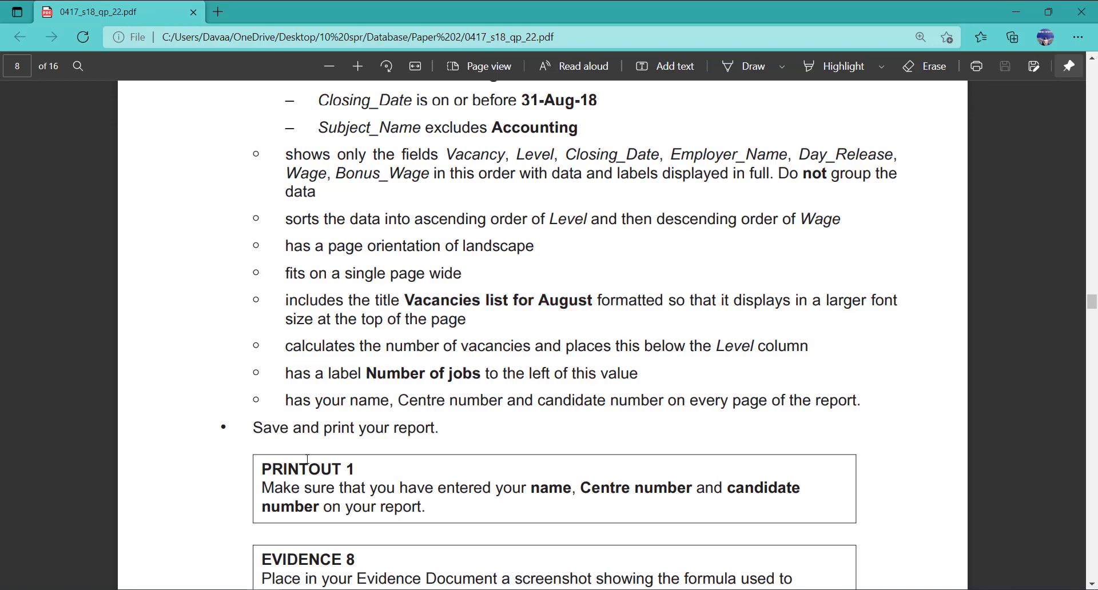
{"action": "key", "text": "alt+Tab"}
In Design View, make the Report Footer and Page Footer sections taller.
{"action": "right_click", "coordinate": [178, 128]}
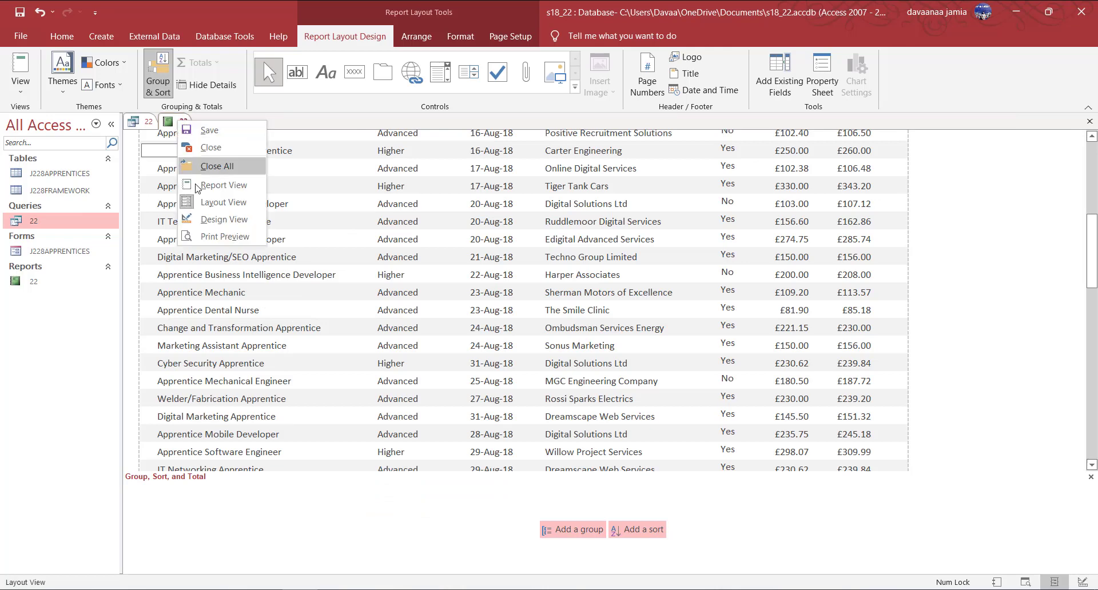
{"action": "left_click", "coordinate": [215, 220]}
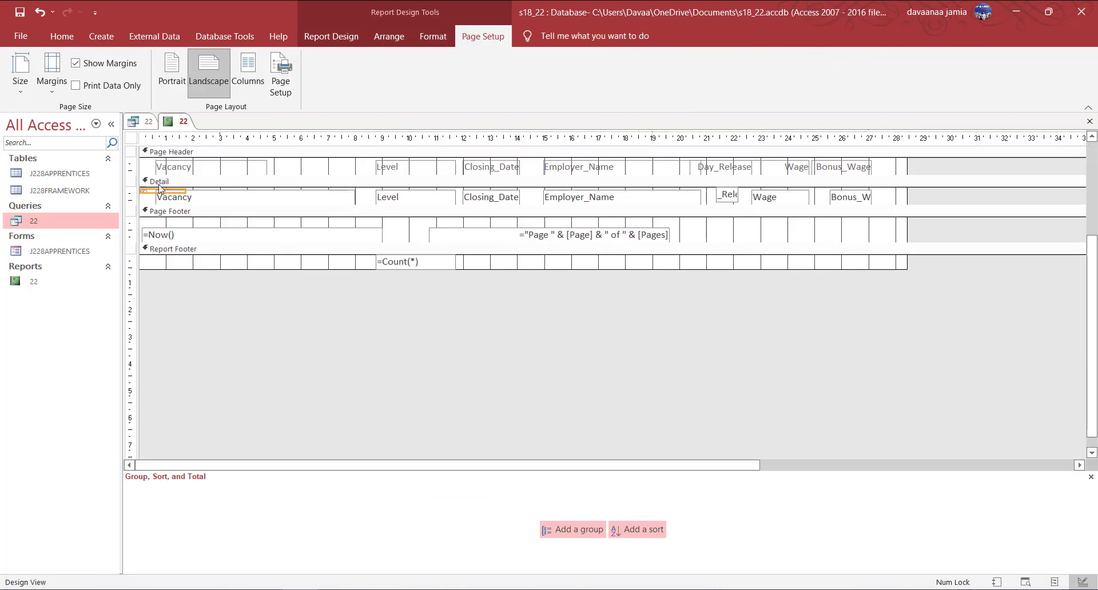
{"action": "left_click", "coordinate": [331, 36]}
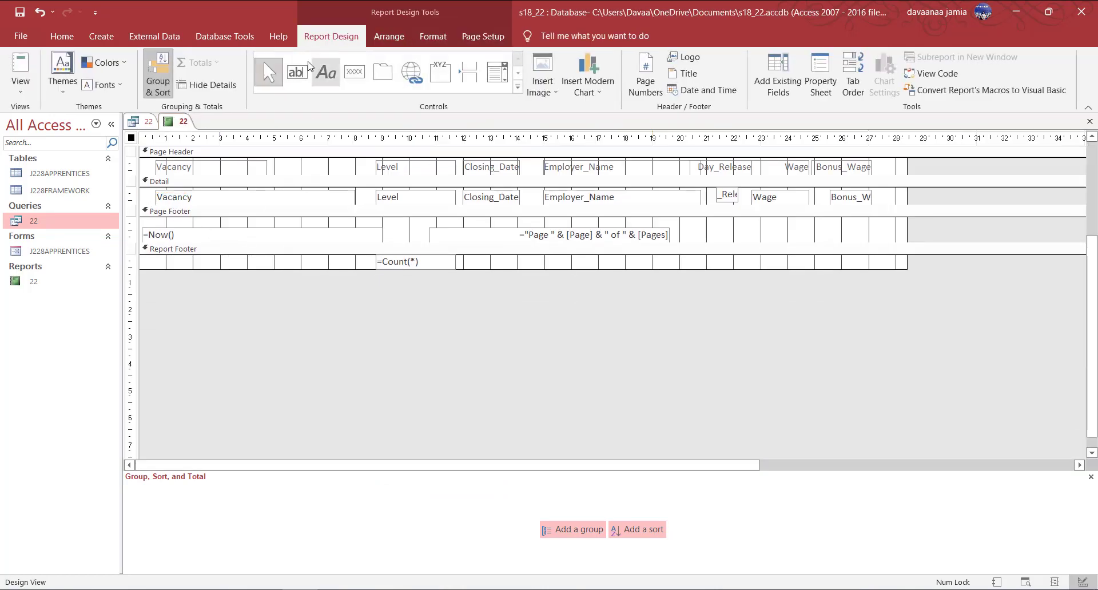
{"action": "left_click_drag", "start_coordinate": [254, 270], "coordinate": [252, 293]}
{"action": "left_click_drag", "start_coordinate": [193, 241], "coordinate": [193, 256]}
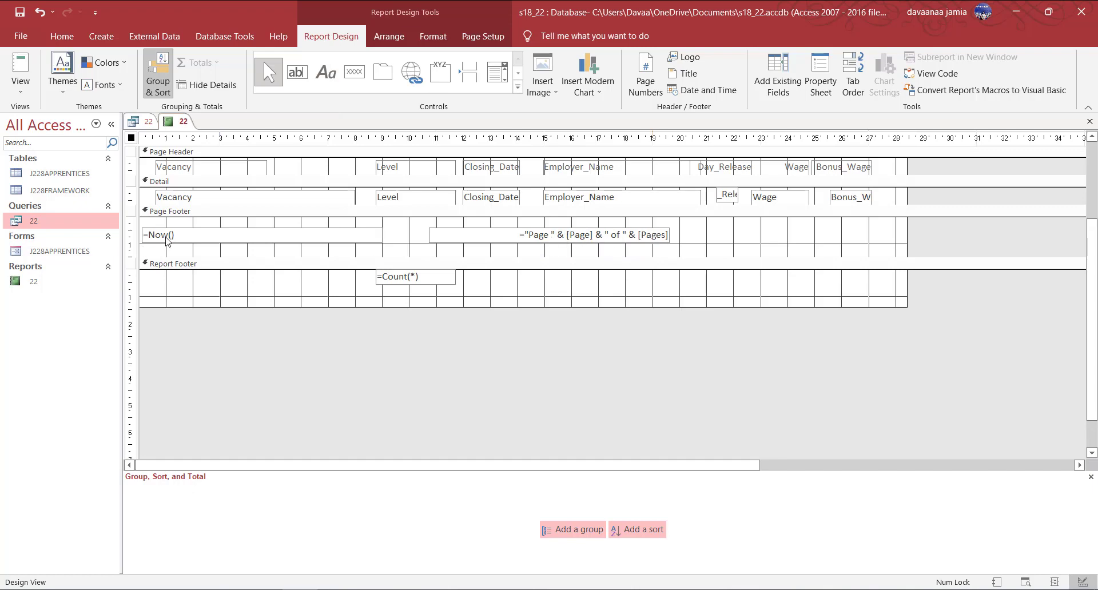
Add a 'Number of jobs' label just left of the =Count(*) total.
{"action": "left_click", "coordinate": [403, 280]}
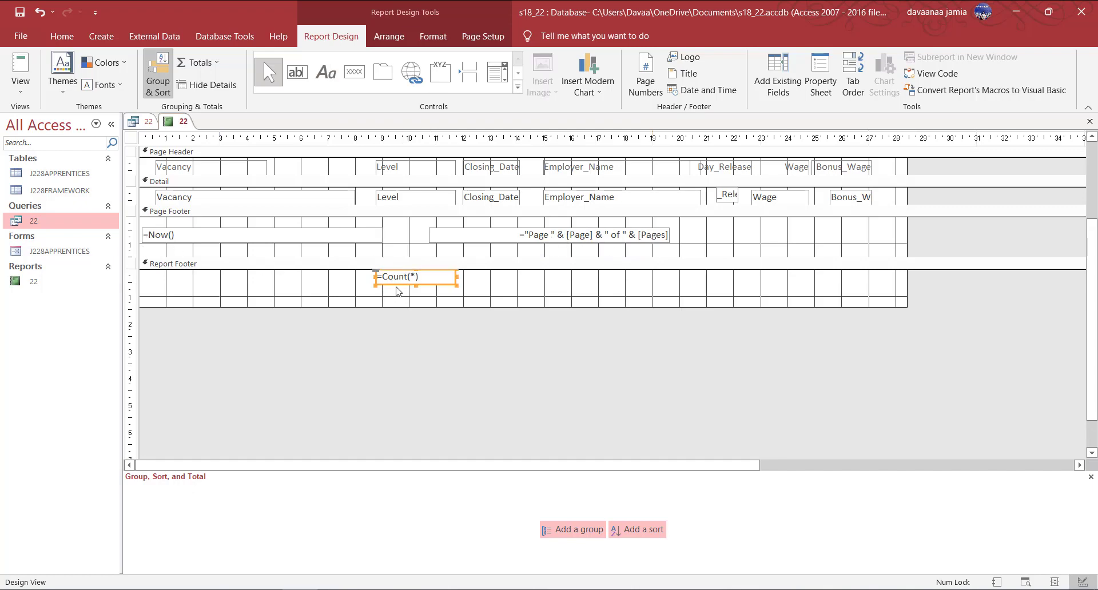
{"action": "left_click", "coordinate": [326, 72]}
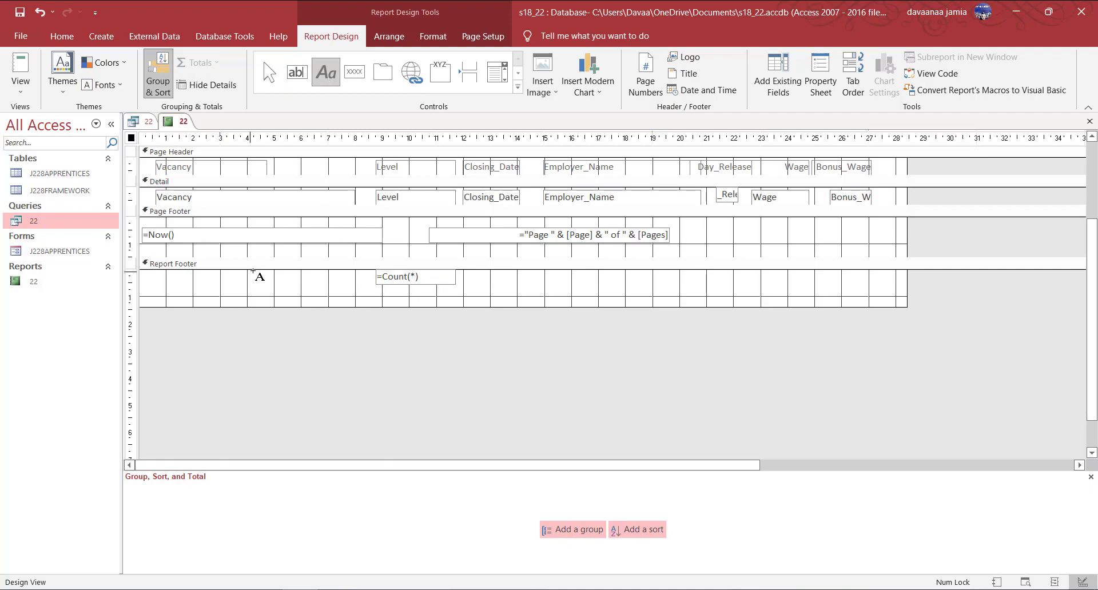
{"action": "mouse_move", "coordinate": [253, 271]}
{"action": "left_mouse_down"}
{"action": "mouse_move", "coordinate": [380, 287]}
{"action": "mouse_move", "coordinate": [370, 286]}
{"action": "left_mouse_up"}
{"action": "key", "text": "alt+Tab"}
{"action": "key", "text": "alt+Tab"}
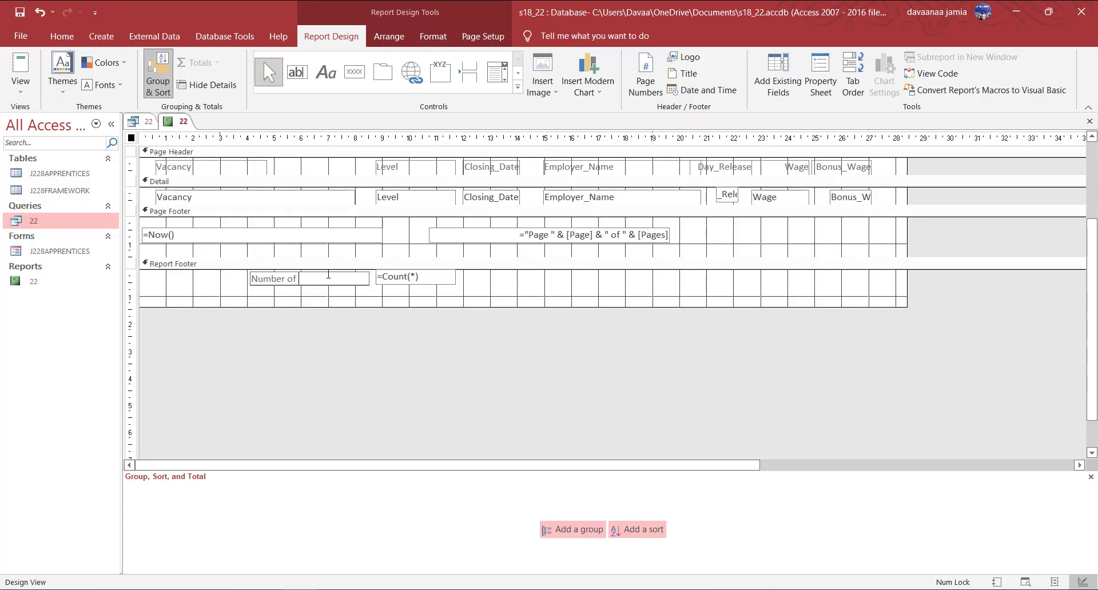
{"action": "left_click", "coordinate": [336, 286]}
{"action": "left_click", "coordinate": [334, 278]}
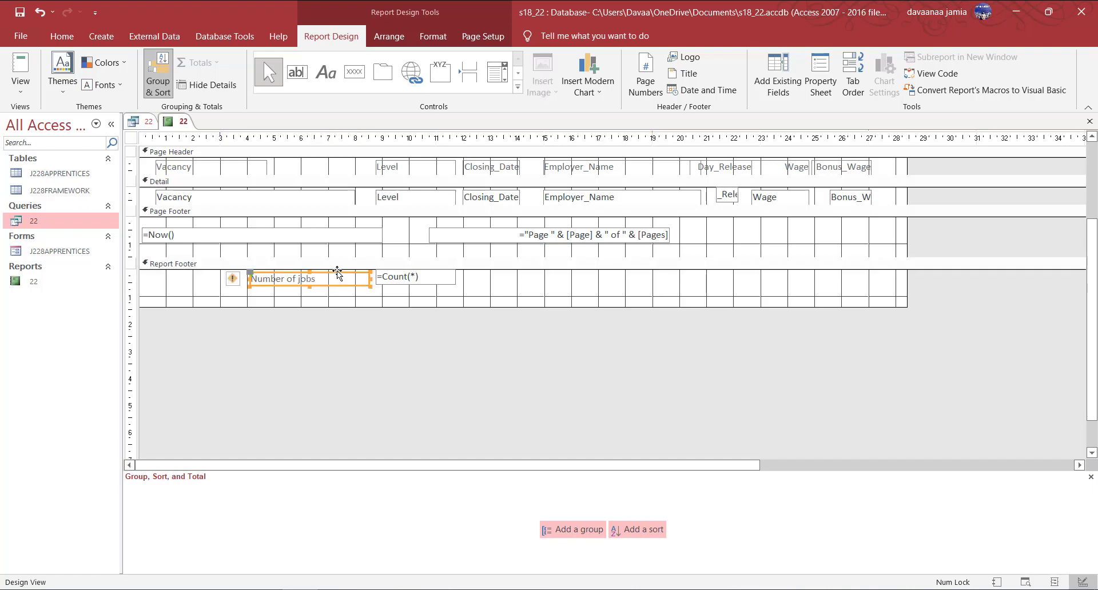
{"action": "left_click_drag", "start_coordinate": [347, 269], "coordinate": [367, 279]}
{"action": "left_click", "coordinate": [350, 284]}
{"action": "left_click", "coordinate": [344, 278]}
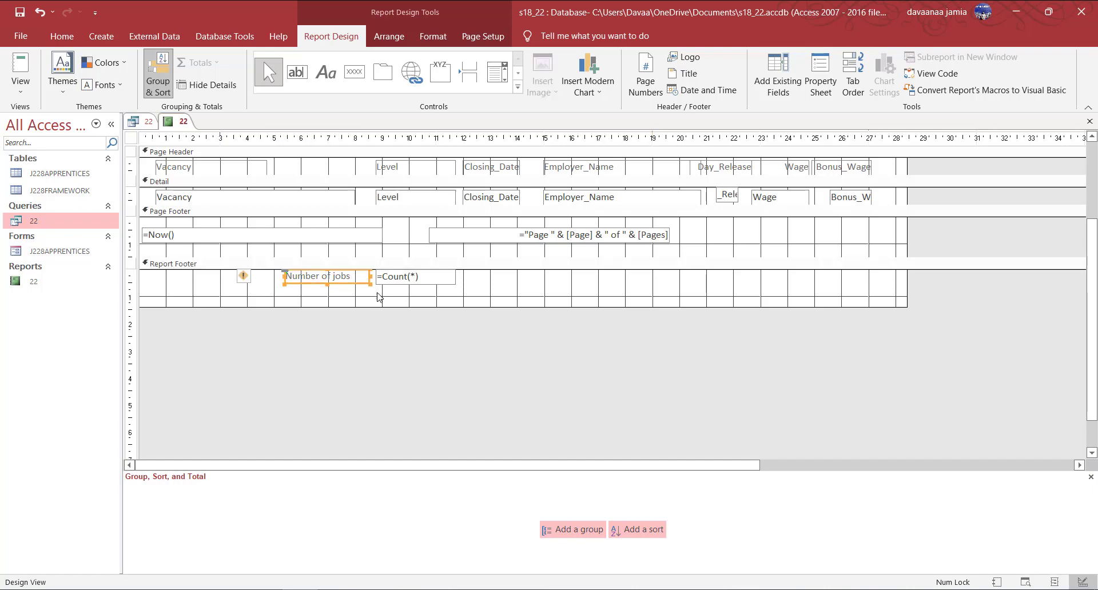
{"action": "left_click", "coordinate": [384, 304]}
Shorten the Page Footer and Report Footer sections back to a compact height.
{"action": "scroll", "coordinate": [360, 265], "scroll_direction": "up", "scroll_amount": 2}
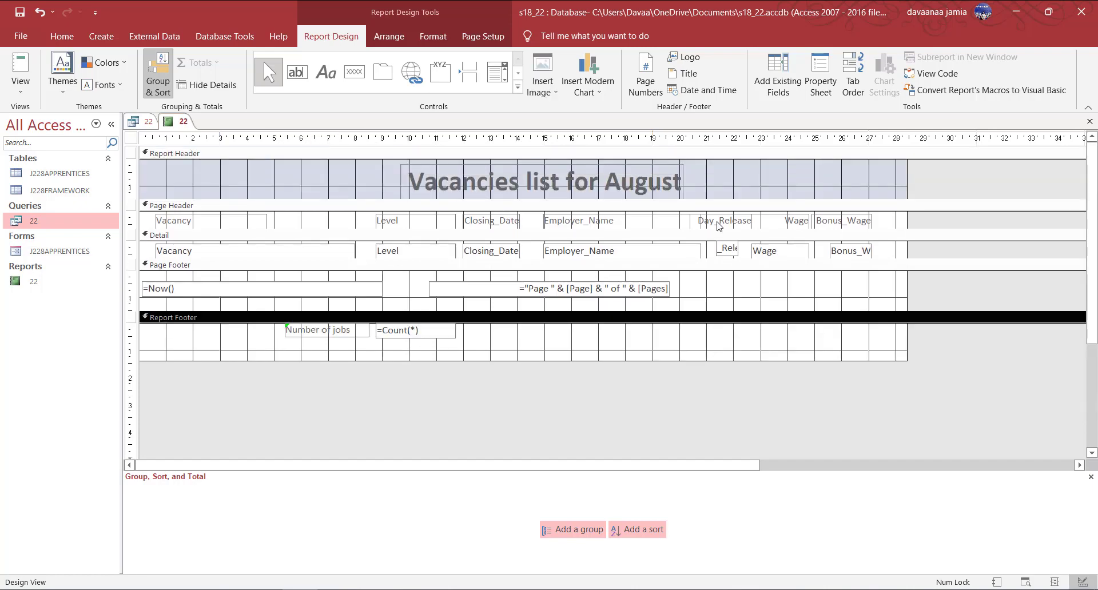
{"action": "scroll", "coordinate": [479, 270], "scroll_direction": "down", "scroll_amount": 2}
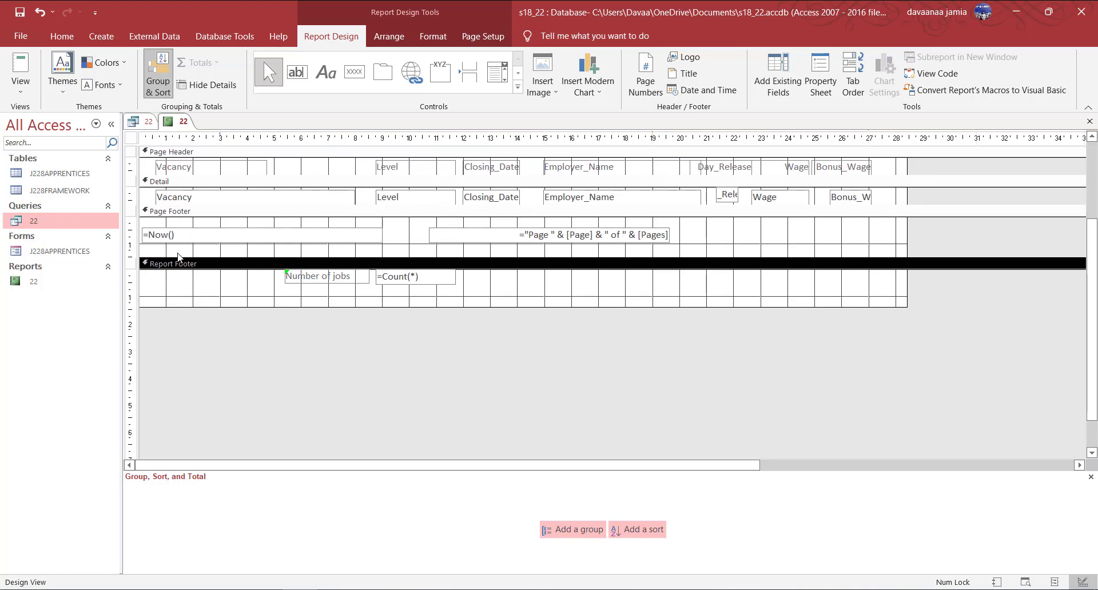
{"action": "left_click_drag", "start_coordinate": [178, 258], "coordinate": [177, 251]}
{"action": "left_click_drag", "start_coordinate": [157, 301], "coordinate": [158, 286]}
{"action": "scroll", "coordinate": [178, 235], "scroll_direction": "up", "scroll_amount": 2}
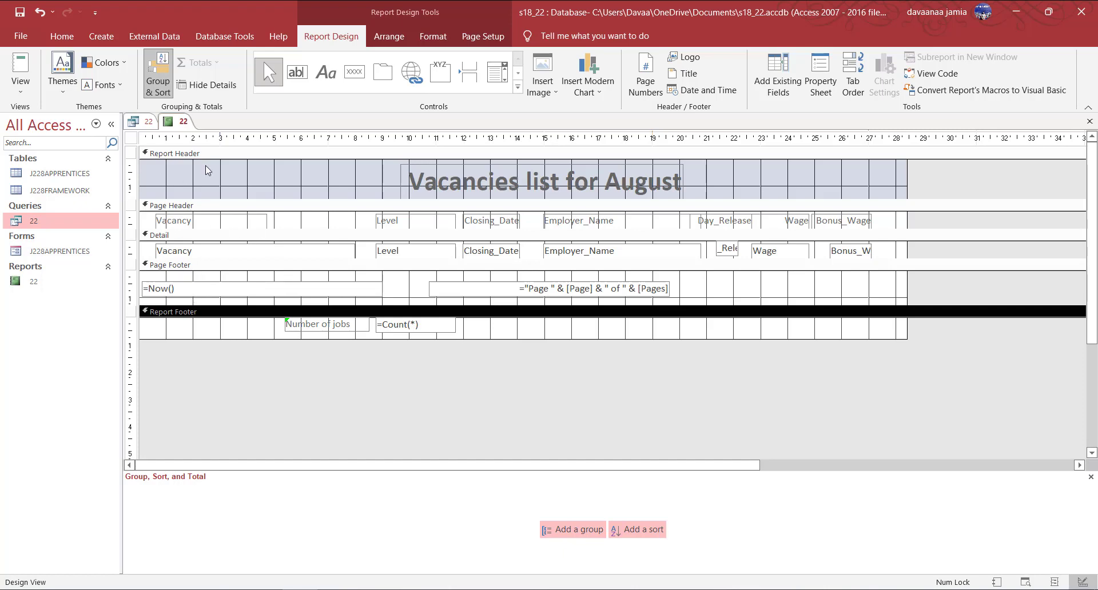
{"action": "right_click", "coordinate": [177, 121]}
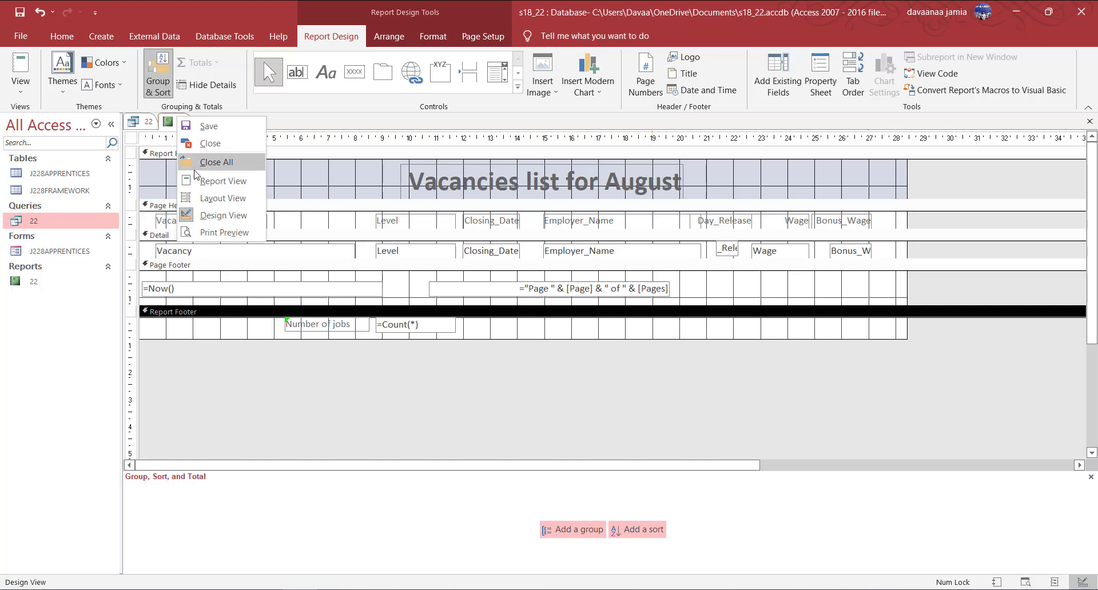
Check both landscape pages of report 22 in Print Preview, then close it.
{"action": "left_click", "coordinate": [221, 232]}
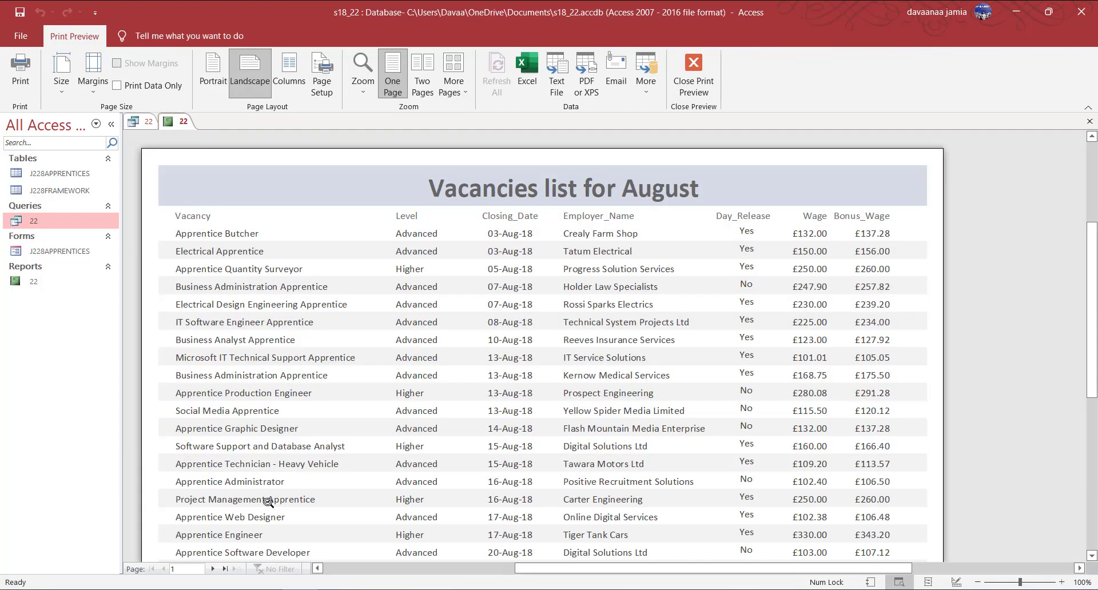
{"action": "scroll", "coordinate": [535, 392], "scroll_direction": "down", "scroll_amount": 5}
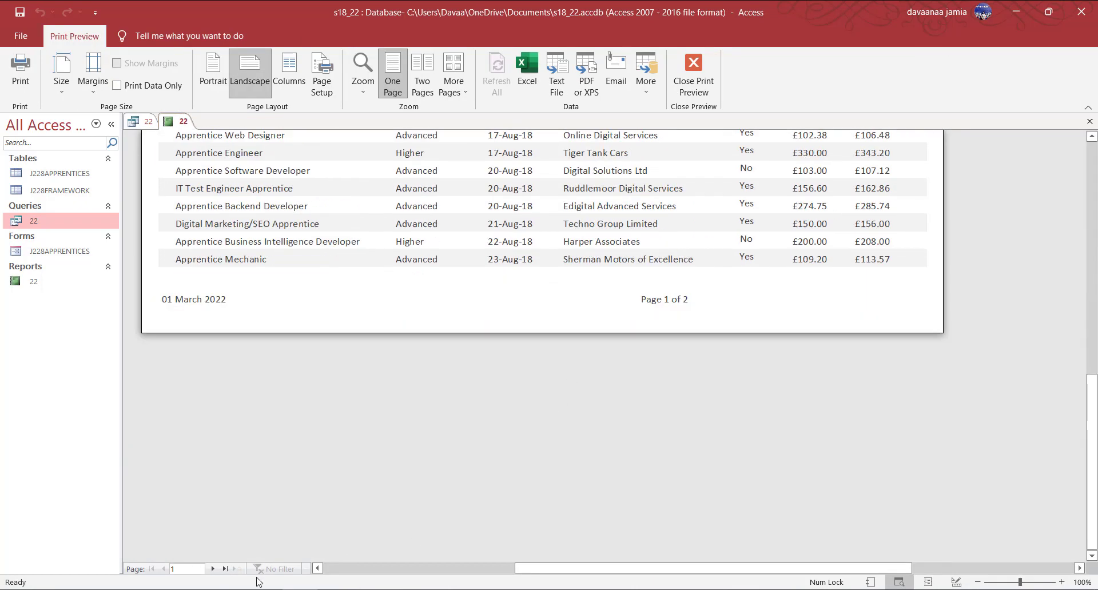
{"action": "left_click", "coordinate": [213, 570]}
{"action": "scroll", "coordinate": [387, 433], "scroll_direction": "up", "scroll_amount": 5}
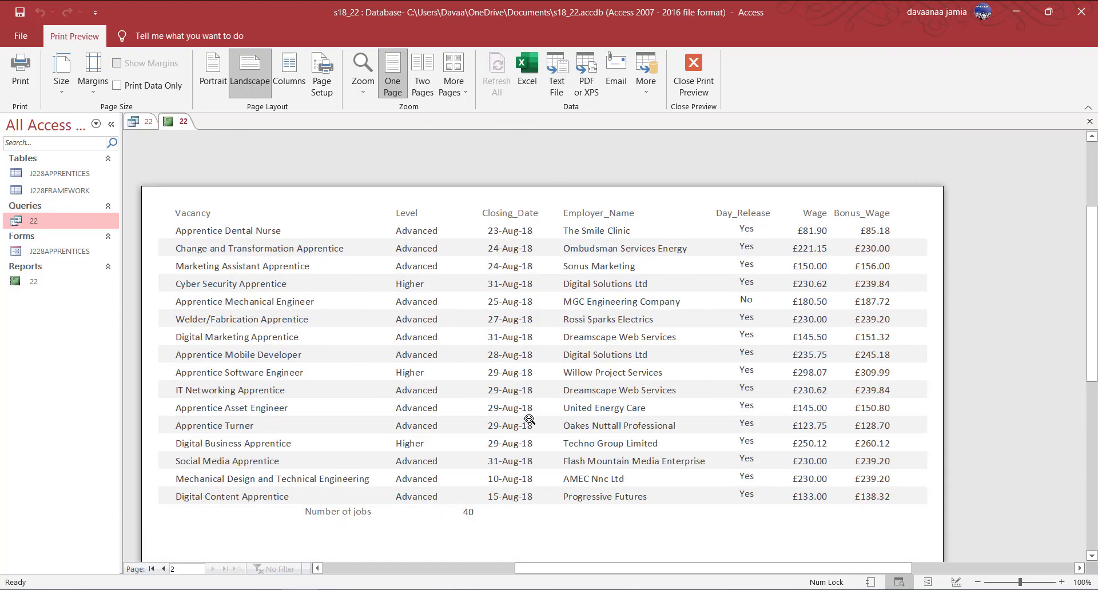
{"action": "scroll", "coordinate": [524, 412], "scroll_direction": "down", "scroll_amount": 3}
{"action": "scroll", "coordinate": [517, 399], "scroll_direction": "down", "scroll_amount": 3}
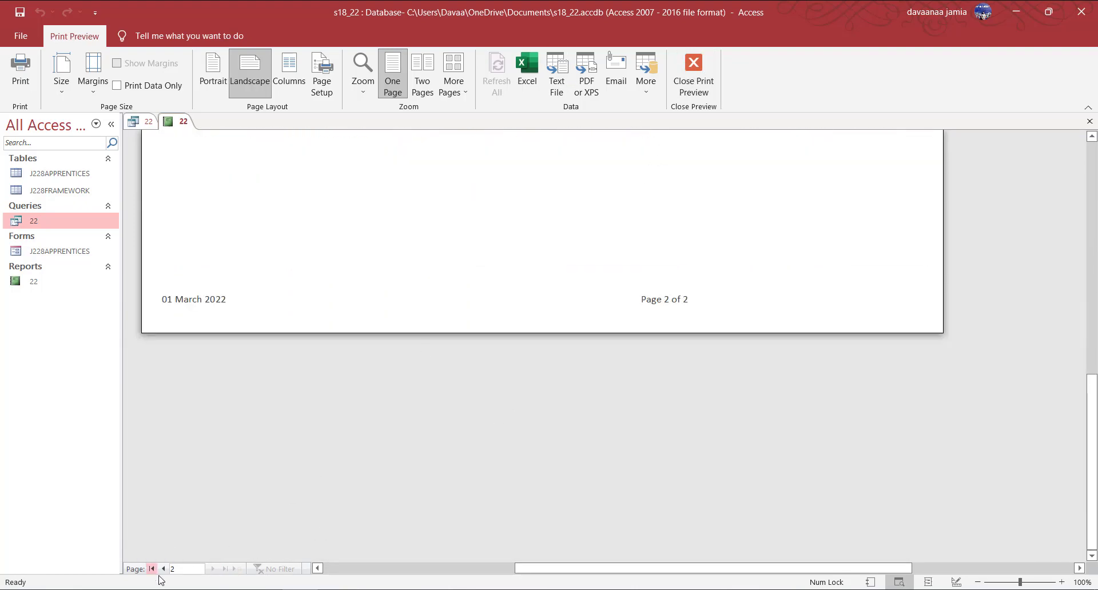
{"action": "left_click", "coordinate": [693, 73]}
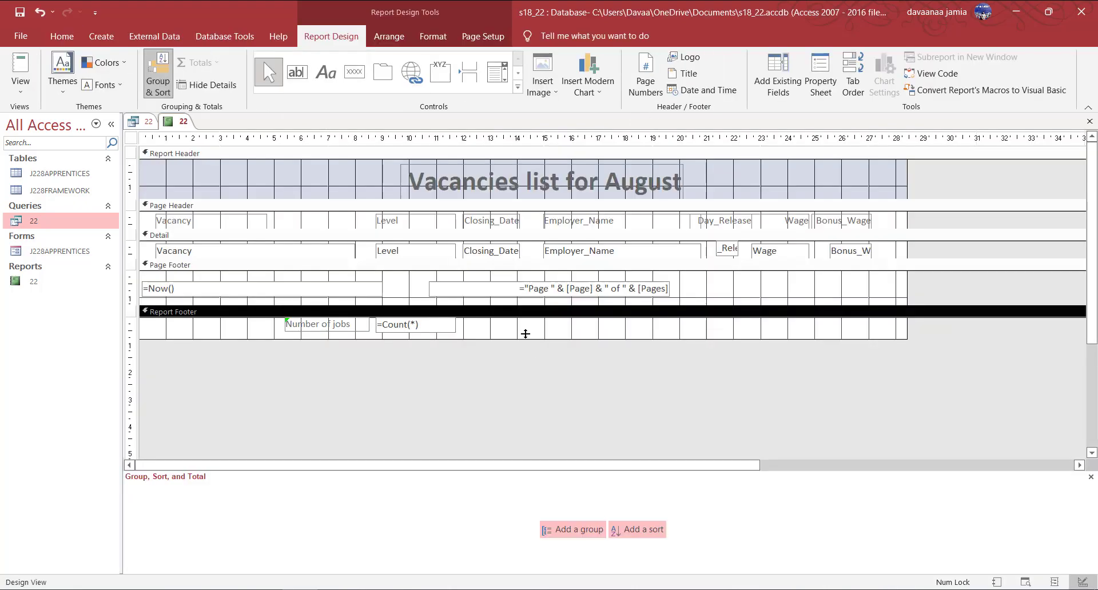
View the report with live data, recheck the question paper, then return to Design View.
{"action": "right_click", "coordinate": [182, 121]}
{"action": "left_click", "coordinate": [234, 187]}
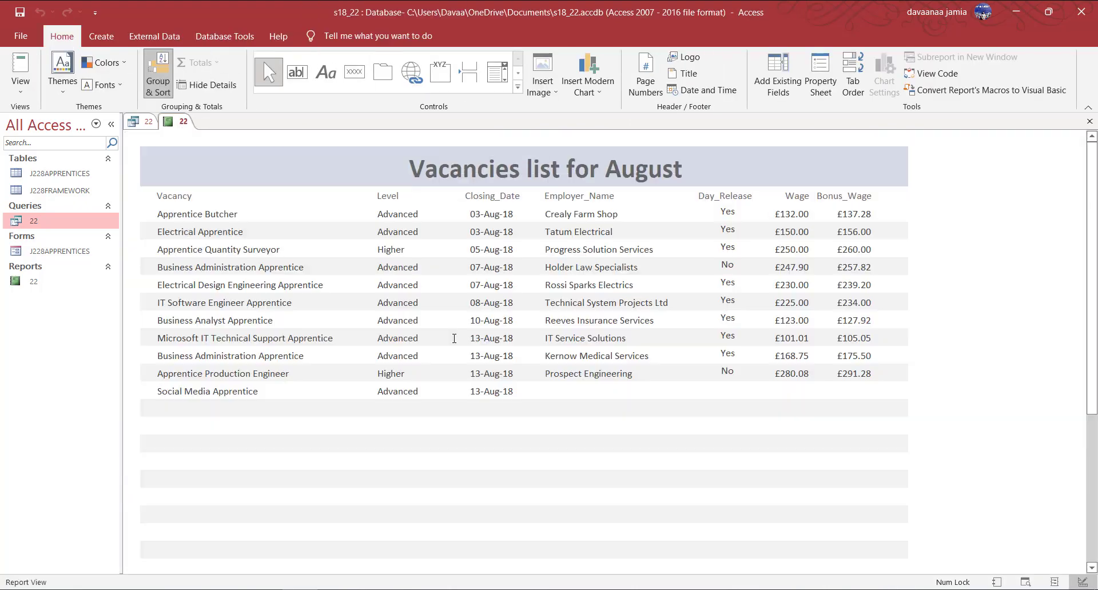
{"action": "key", "text": "alt+Tab"}
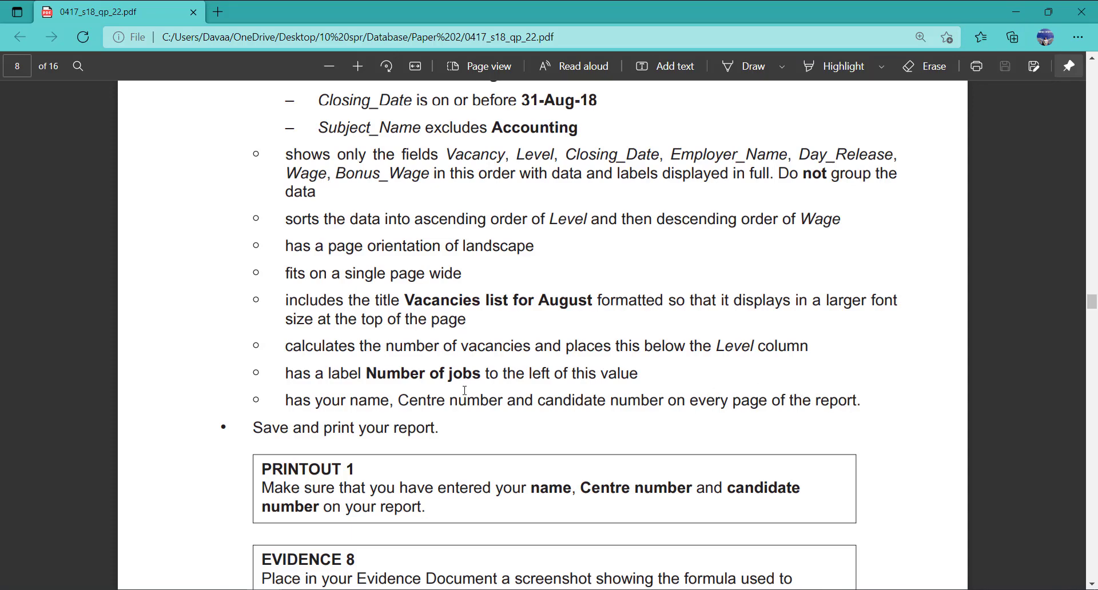
{"action": "key", "text": "alt+Tab"}
{"action": "right_click", "coordinate": [178, 126]}
{"action": "left_click", "coordinate": [226, 226]}
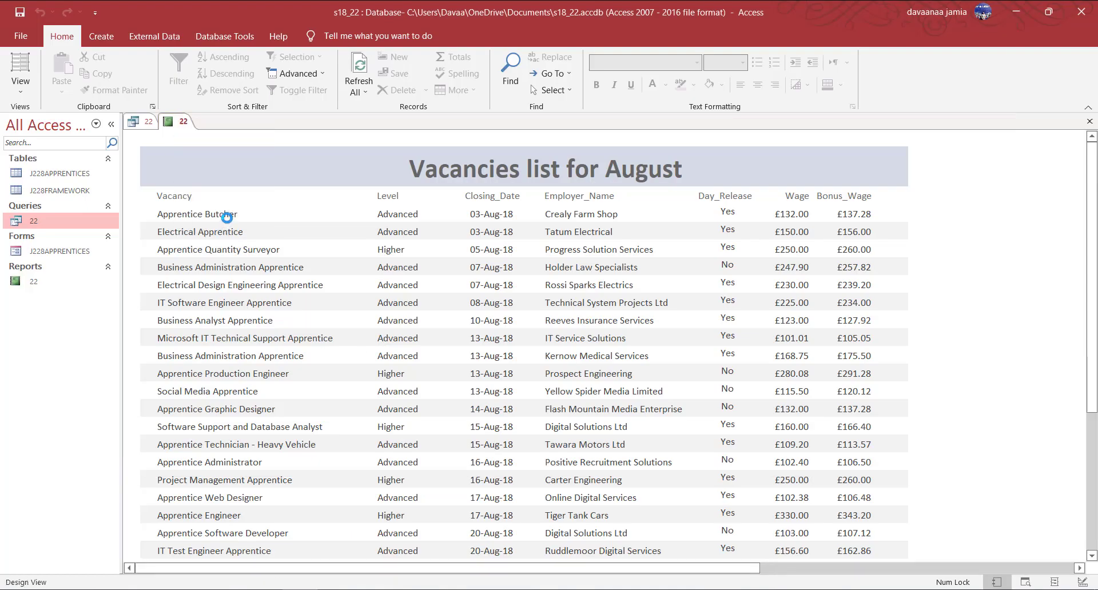
Add a right-side Page Footer label with the candidate's name, centre and candidate numbers, then preview.
{"action": "left_click", "coordinate": [496, 286]}
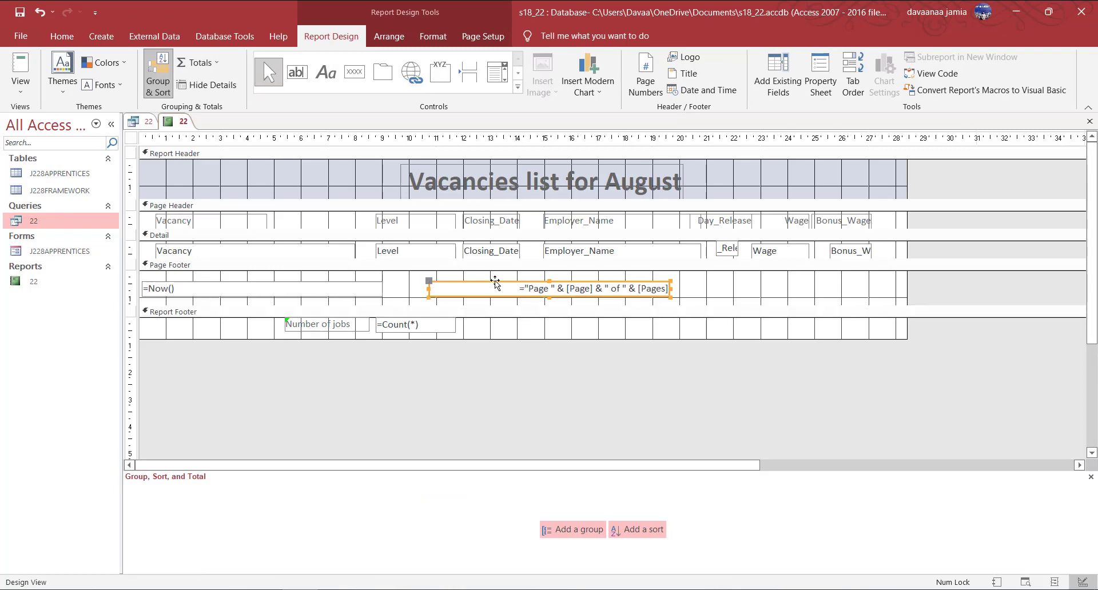
{"action": "left_click", "coordinate": [306, 288]}
{"action": "left_click", "coordinate": [326, 72]}
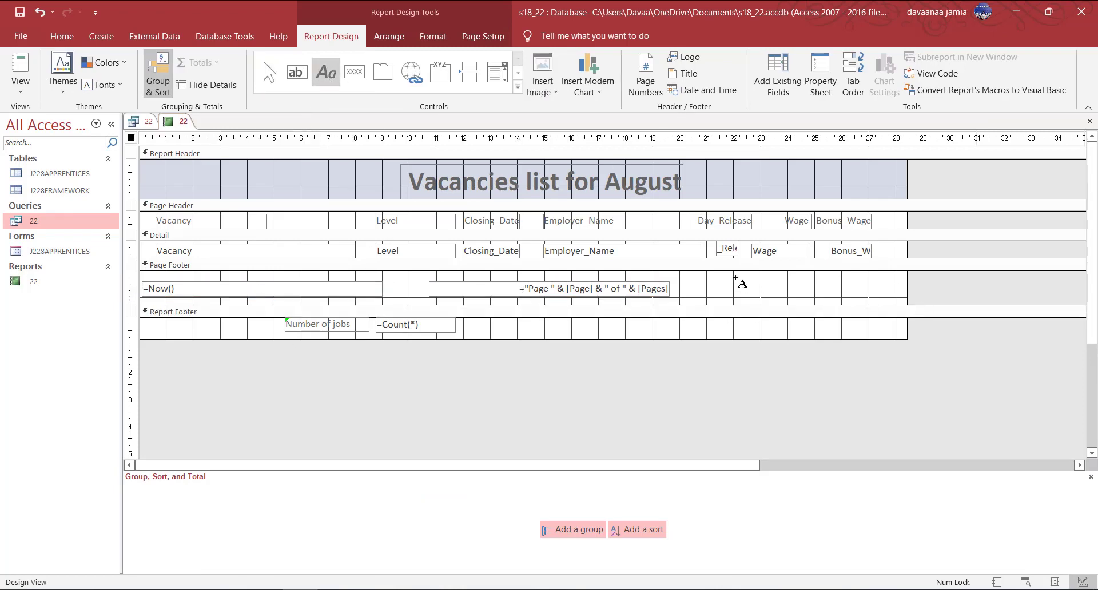
{"action": "left_click_drag", "start_coordinate": [736, 279], "coordinate": [906, 295]}
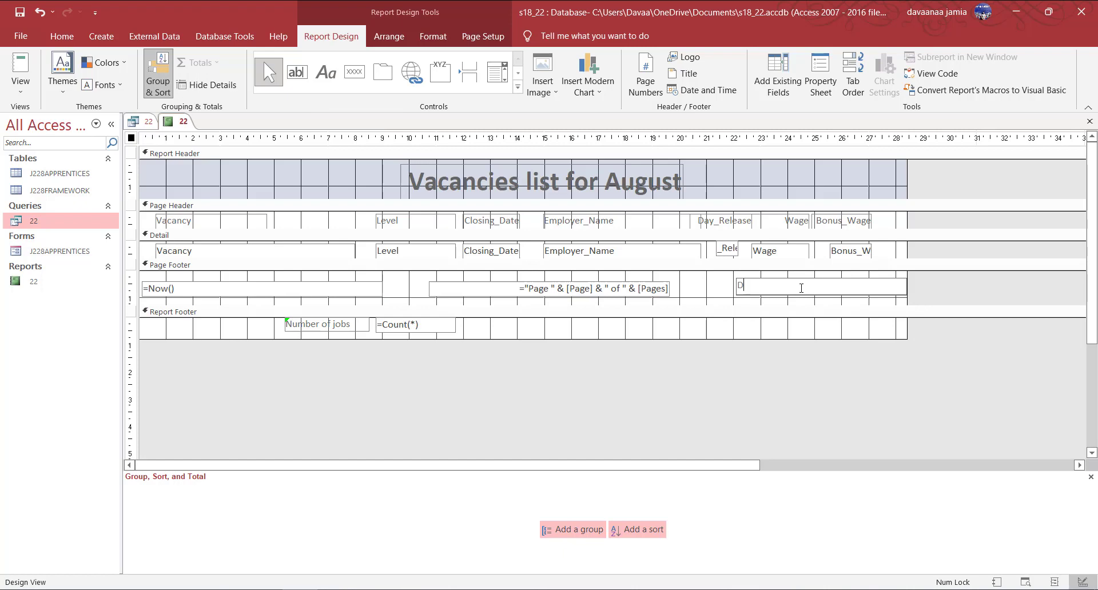
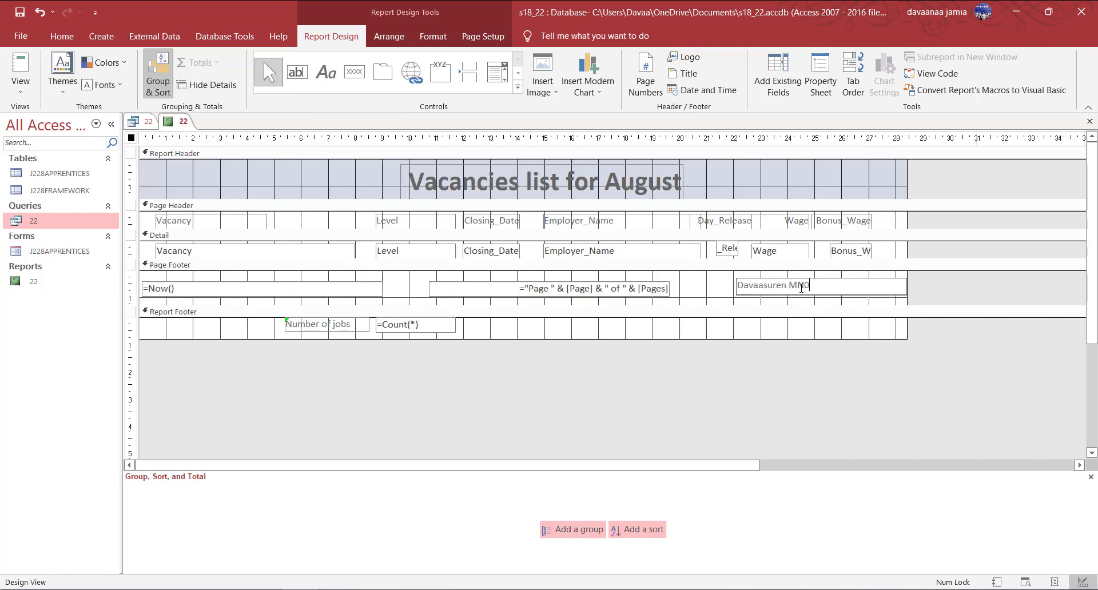
{"action": "left_click", "coordinate": [849, 334]}
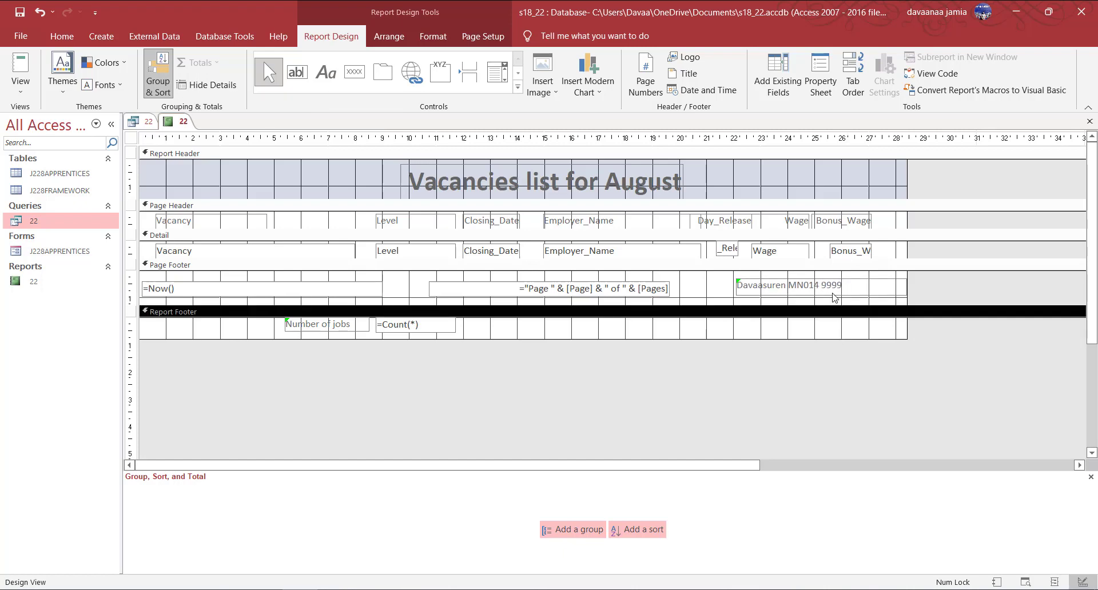
{"action": "left_click", "coordinate": [835, 281]}
{"action": "left_click_drag", "start_coordinate": [834, 279], "coordinate": [834, 274]}
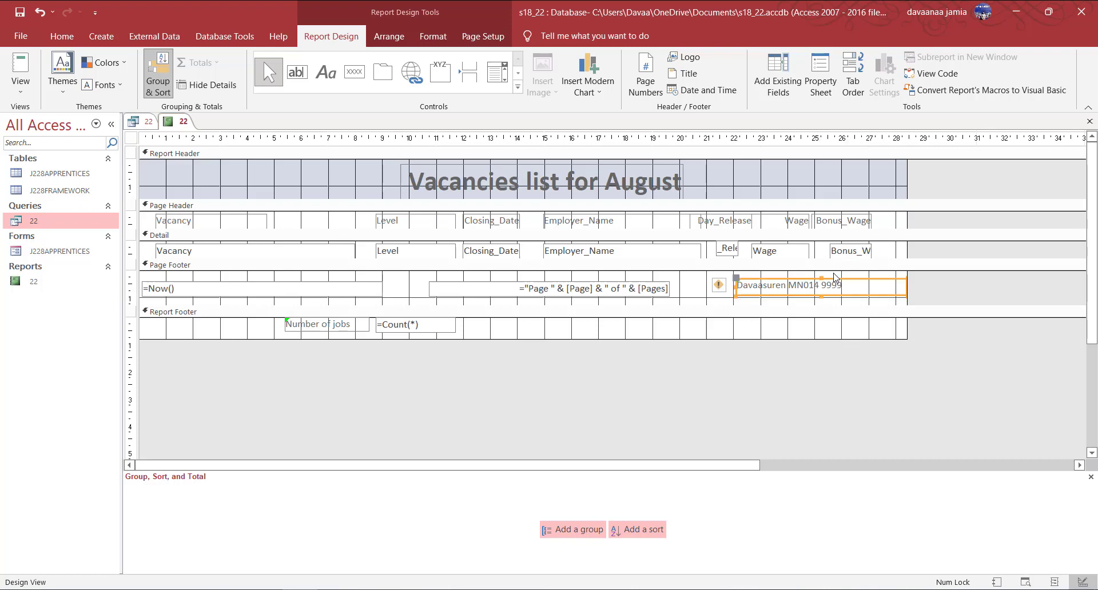
{"action": "right_click", "coordinate": [174, 121]}
{"action": "left_click", "coordinate": [212, 245]}
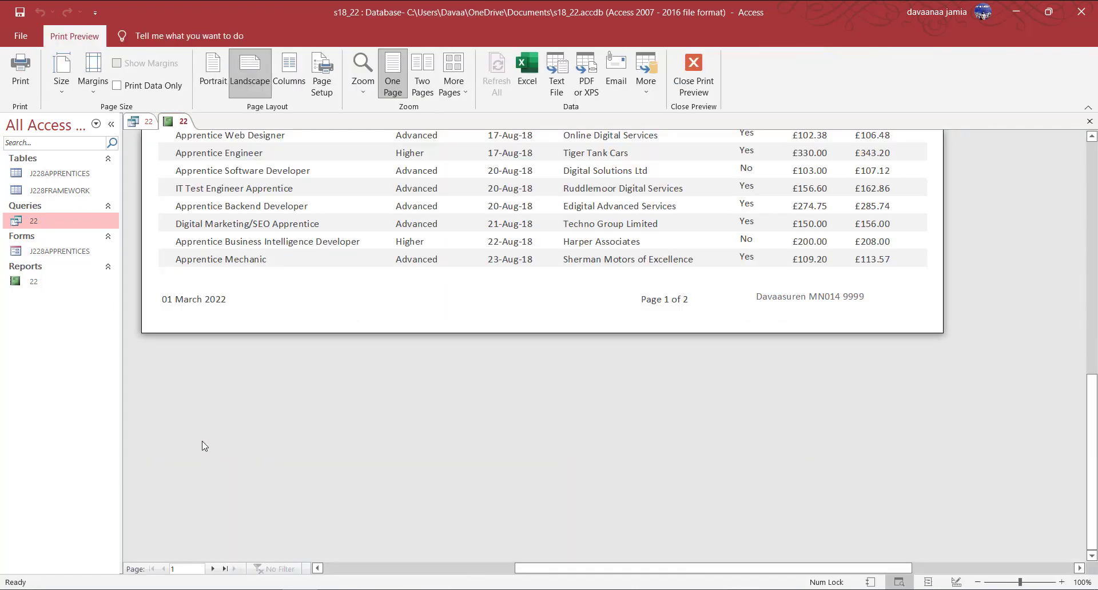
In Design View, right-align the page-footer candidate details label and nudge it slightly left.
{"action": "right_click", "coordinate": [178, 121]}
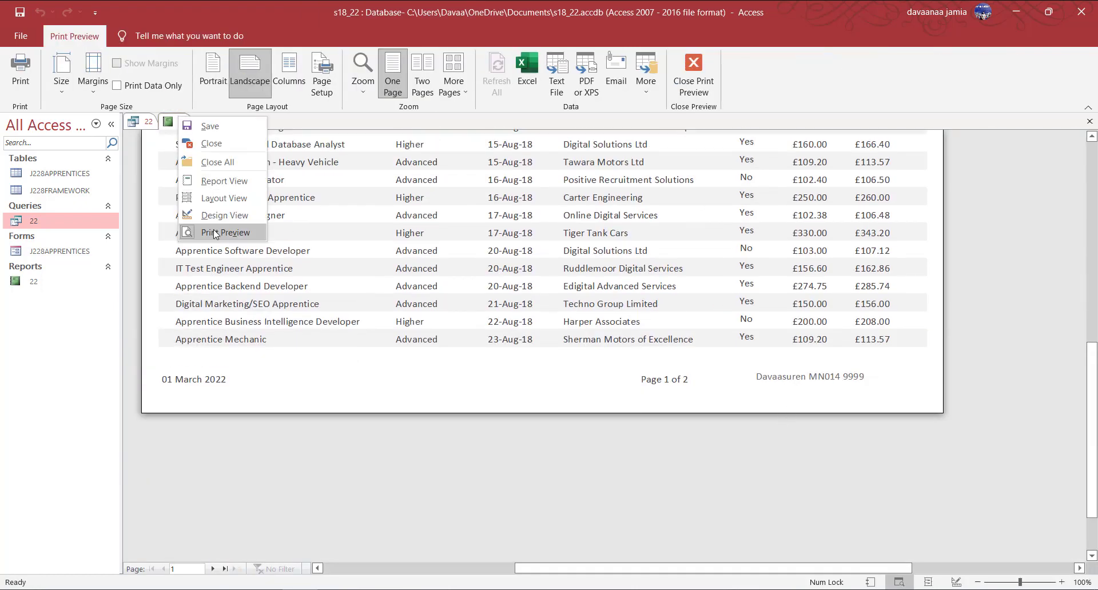
{"action": "left_click", "coordinate": [223, 215]}
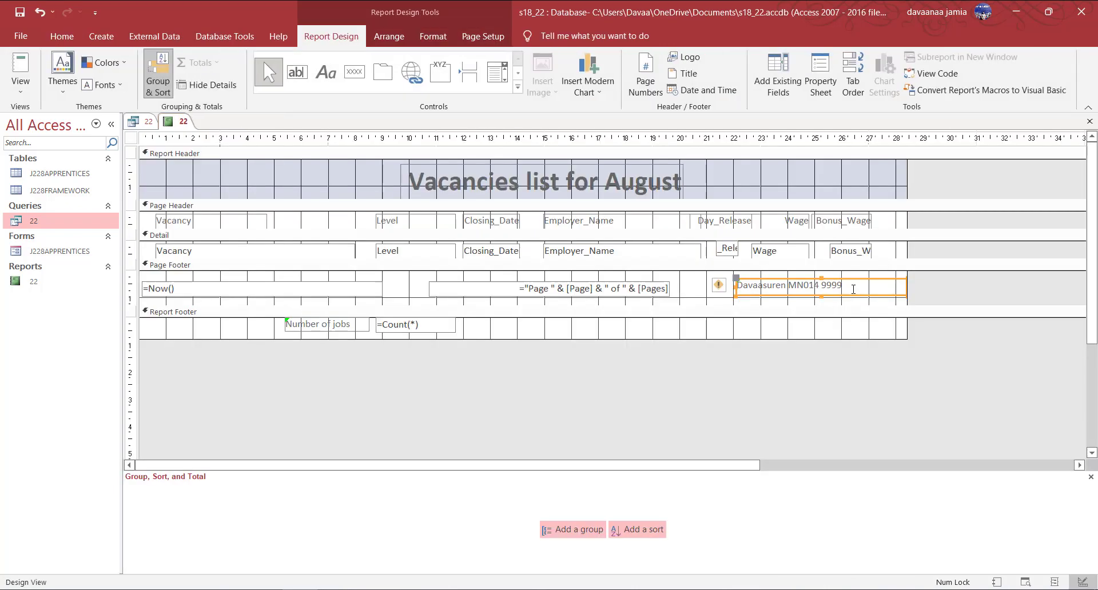
{"action": "left_click", "coordinate": [61, 36]}
{"action": "left_click", "coordinate": [775, 85]}
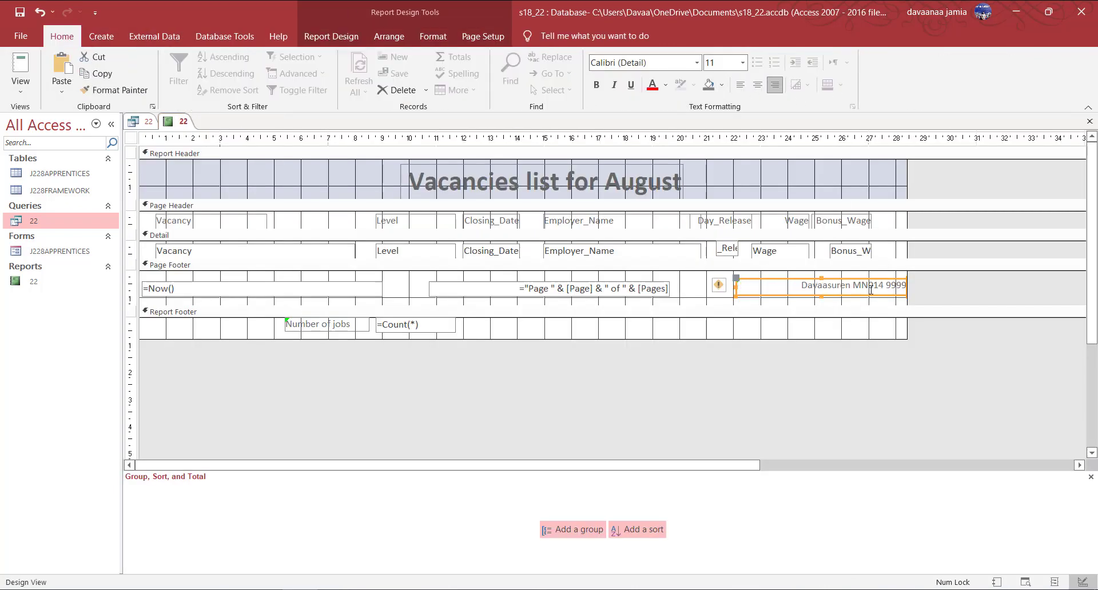
{"action": "left_click", "coordinate": [872, 279]}
{"action": "left_click_drag", "start_coordinate": [872, 278], "coordinate": [858, 281]}
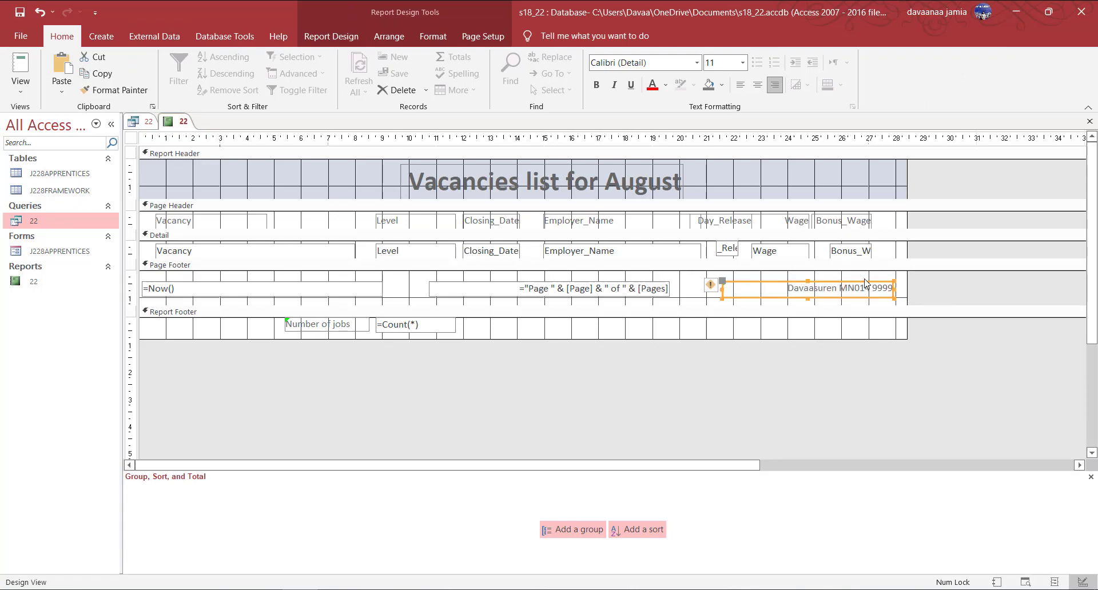
Check in Print Preview that the candidate details sit within the page on both pages.
{"action": "right_click", "coordinate": [177, 121]}
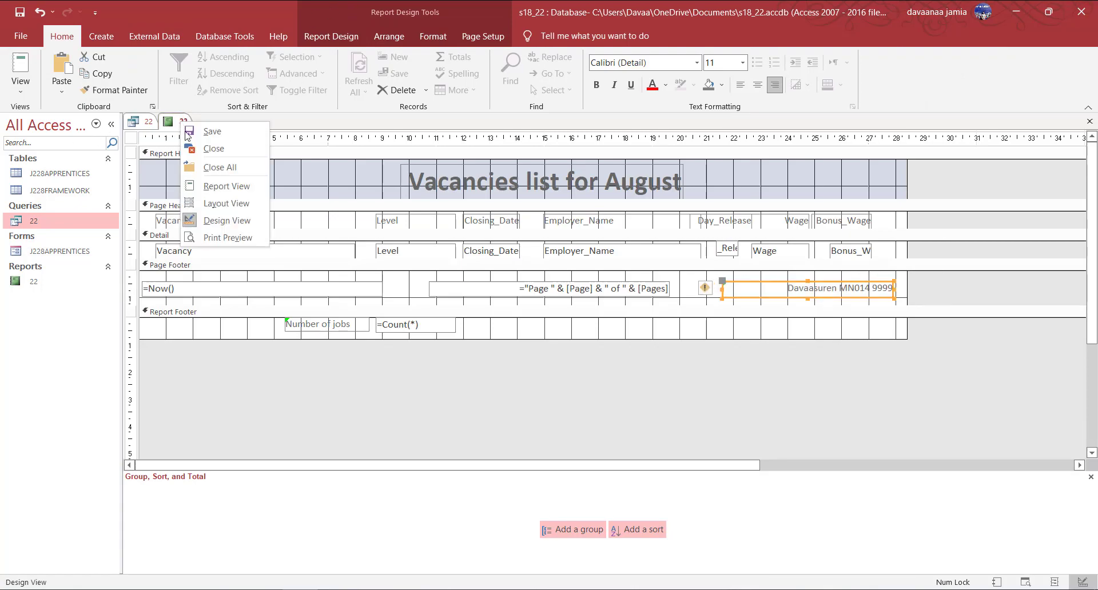
{"action": "left_click", "coordinate": [226, 239]}
{"action": "scroll", "coordinate": [781, 357], "scroll_direction": "up", "scroll_amount": 5}
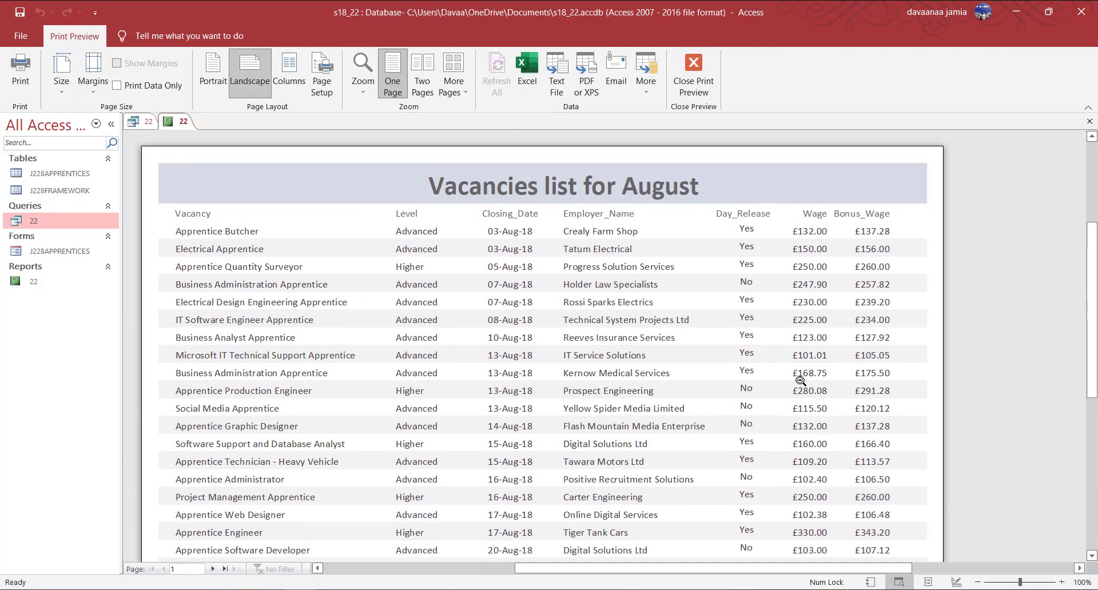
{"action": "scroll", "coordinate": [797, 386], "scroll_direction": "down", "scroll_amount": 5}
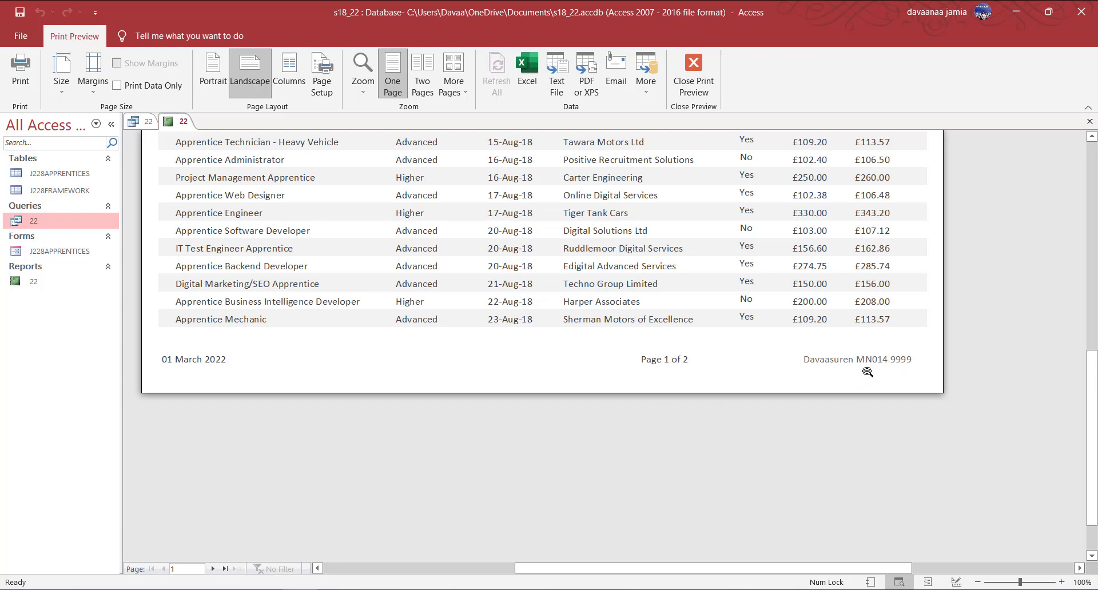
{"action": "scroll", "coordinate": [868, 372], "scroll_direction": "down", "scroll_amount": 10}
{"action": "scroll", "coordinate": [682, 499], "scroll_direction": "up", "scroll_amount": 3}
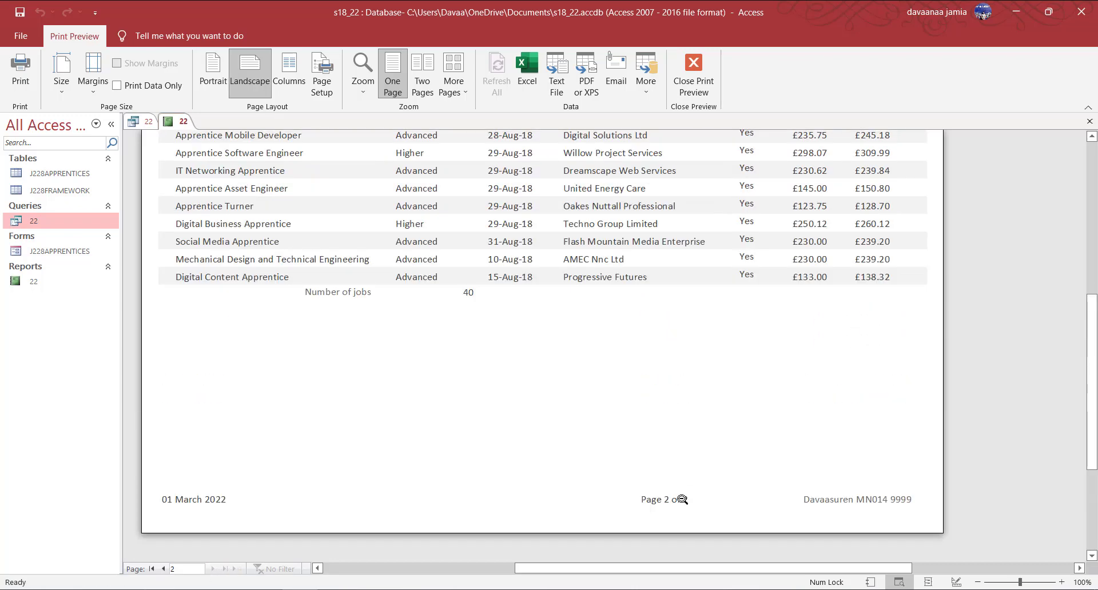
{"action": "scroll", "coordinate": [650, 447], "scroll_direction": "up", "scroll_amount": 4}
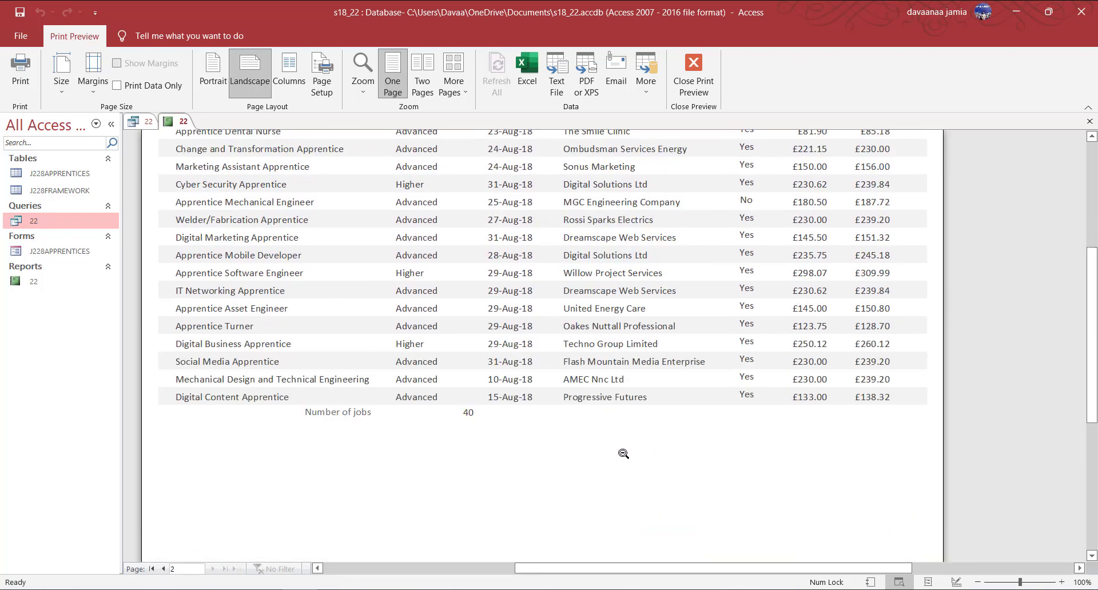
{"action": "scroll", "coordinate": [624, 453], "scroll_direction": "down", "scroll_amount": 3}
Back in Design View, select the Number of jobs label together with the =Count(*) box.
{"action": "right_click", "coordinate": [181, 121]}
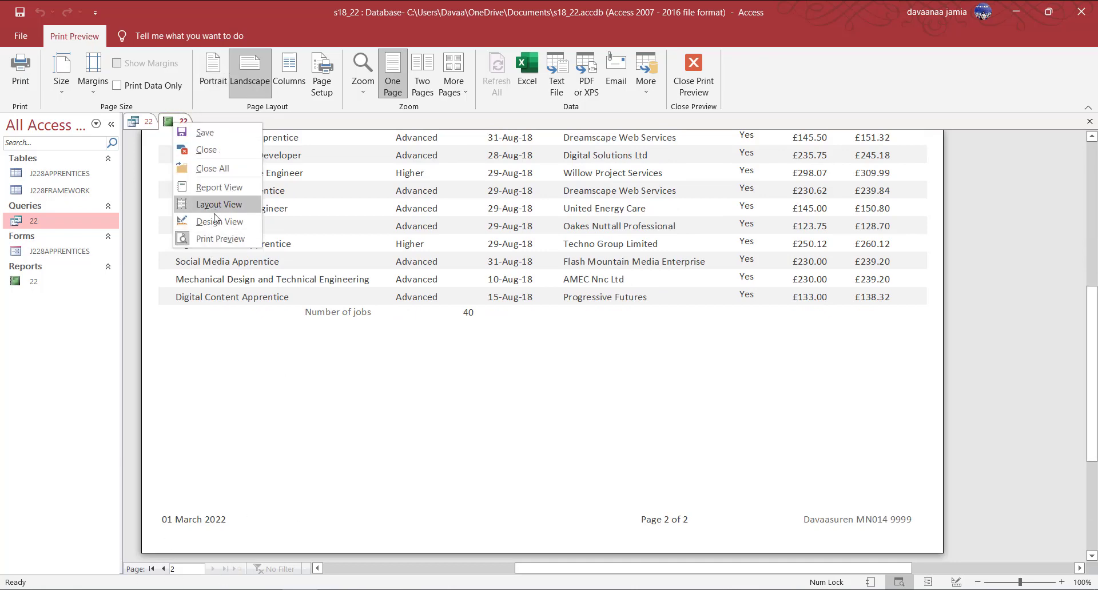
{"action": "left_click", "coordinate": [216, 221]}
{"action": "left_click", "coordinate": [357, 332]}
{"action": "left_click", "coordinate": [399, 329], "text": "shift"}
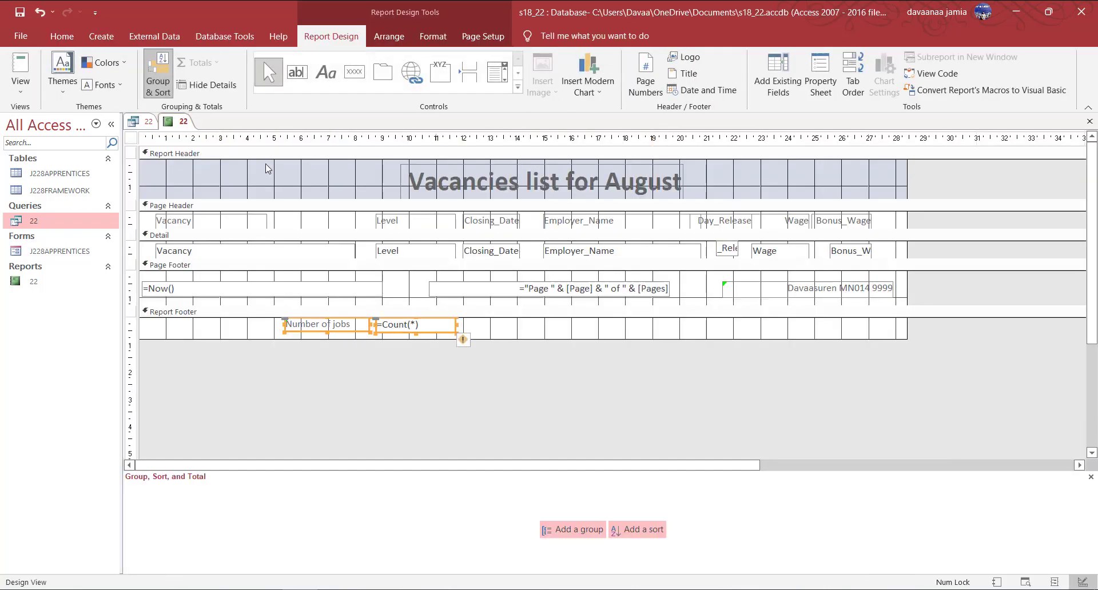
Make the Number of jobs label and =Count(*) box bold at 14 point.
{"action": "left_click", "coordinate": [62, 37]}
{"action": "left_click", "coordinate": [596, 85]}
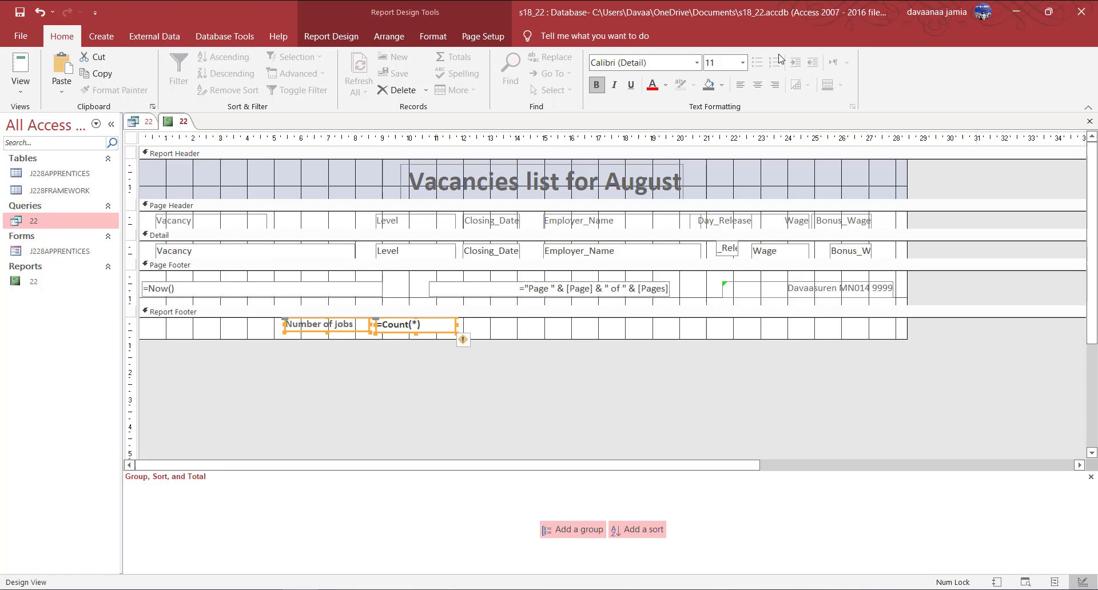
{"action": "left_click", "coordinate": [742, 63]}
{"action": "left_click", "coordinate": [715, 144]}
{"action": "left_click", "coordinate": [551, 321]}
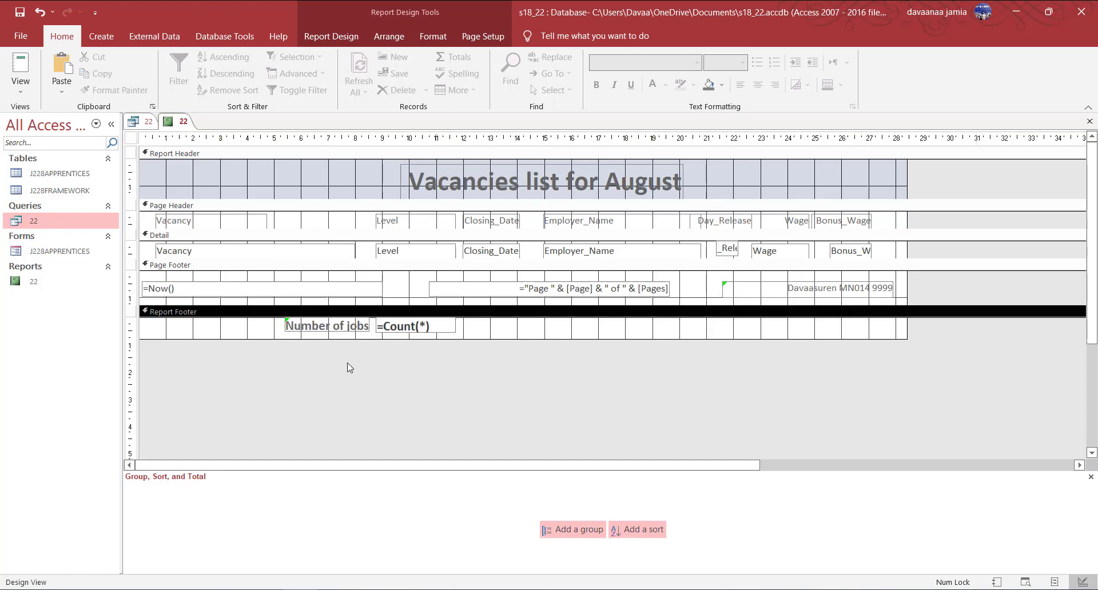
Shorten the Report Footer section, then show the report in Report View.
{"action": "left_click", "coordinate": [354, 329]}
{"action": "left_click", "coordinate": [329, 335]}
{"action": "left_click", "coordinate": [330, 334]}
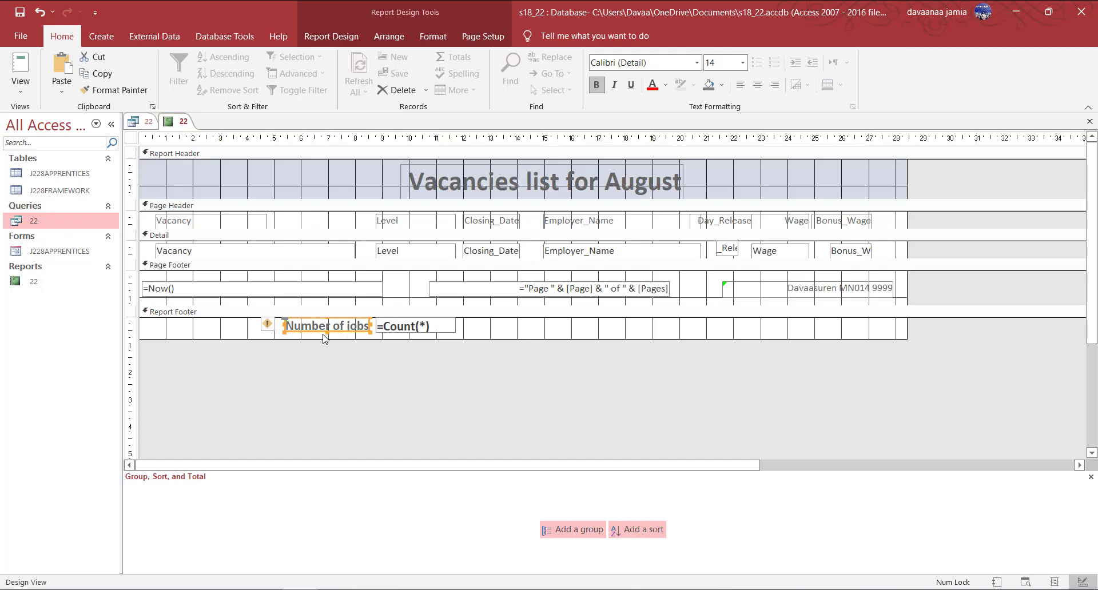
{"action": "left_click", "coordinate": [329, 340]}
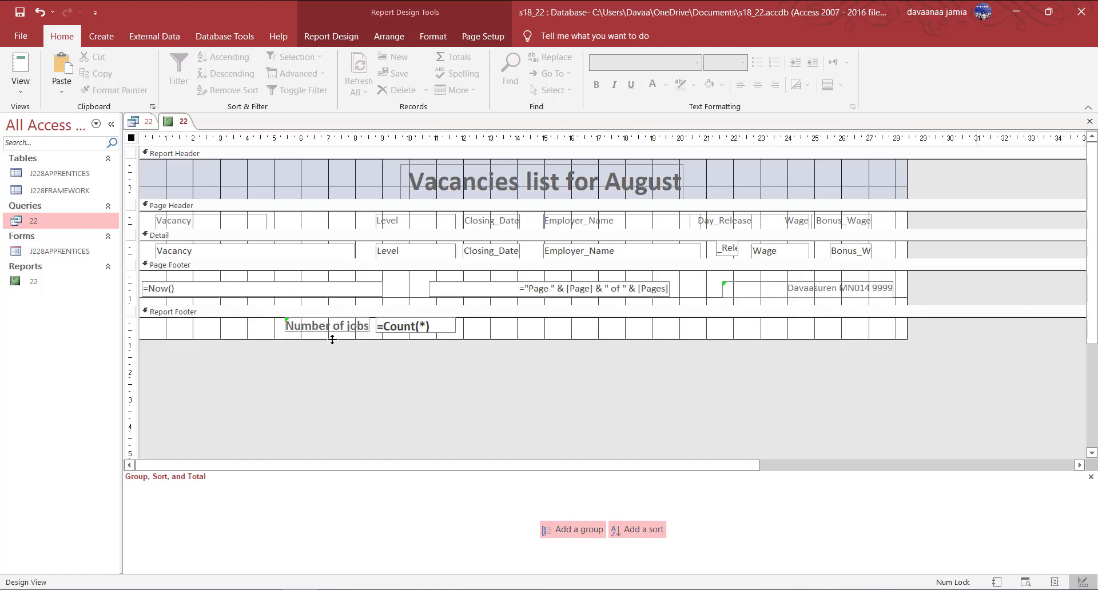
{"action": "mouse_move", "coordinate": [336, 339]}
{"action": "left_mouse_down"}
{"action": "mouse_move", "coordinate": [338, 351]}
{"action": "mouse_move", "coordinate": [329, 341]}
{"action": "left_mouse_up"}
{"action": "left_click", "coordinate": [345, 330]}
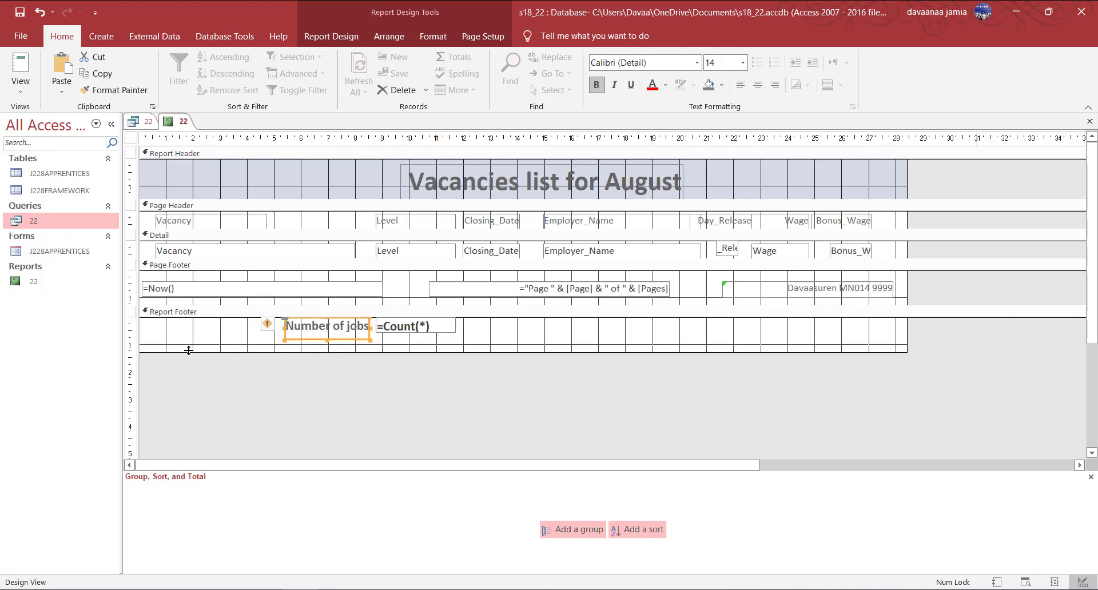
{"action": "left_click_drag", "start_coordinate": [189, 351], "coordinate": [189, 344]}
{"action": "right_click", "coordinate": [169, 121]}
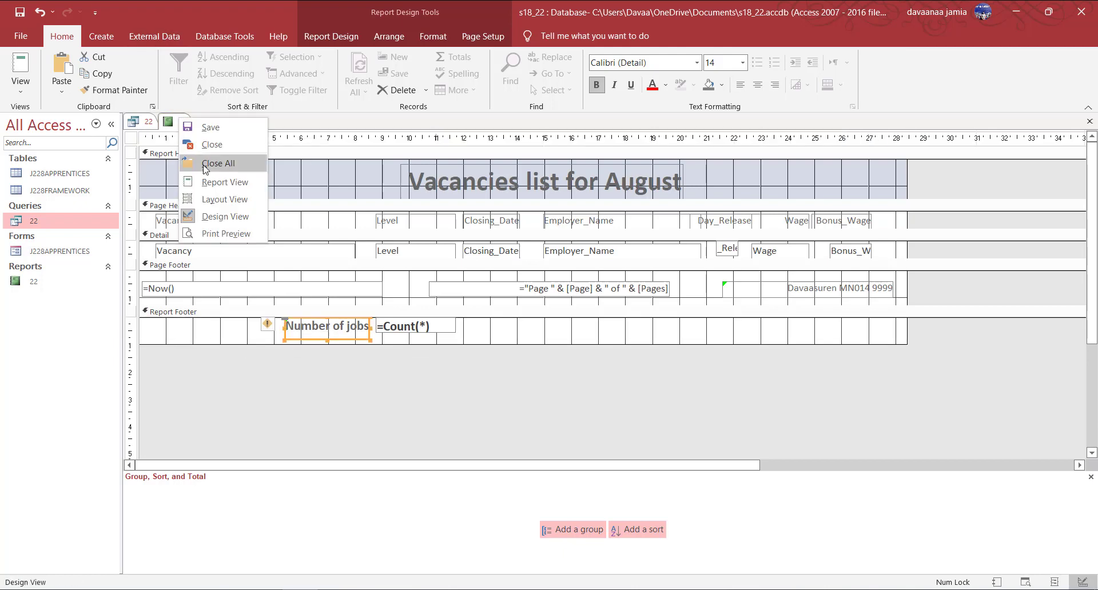
{"action": "left_click", "coordinate": [235, 183]}
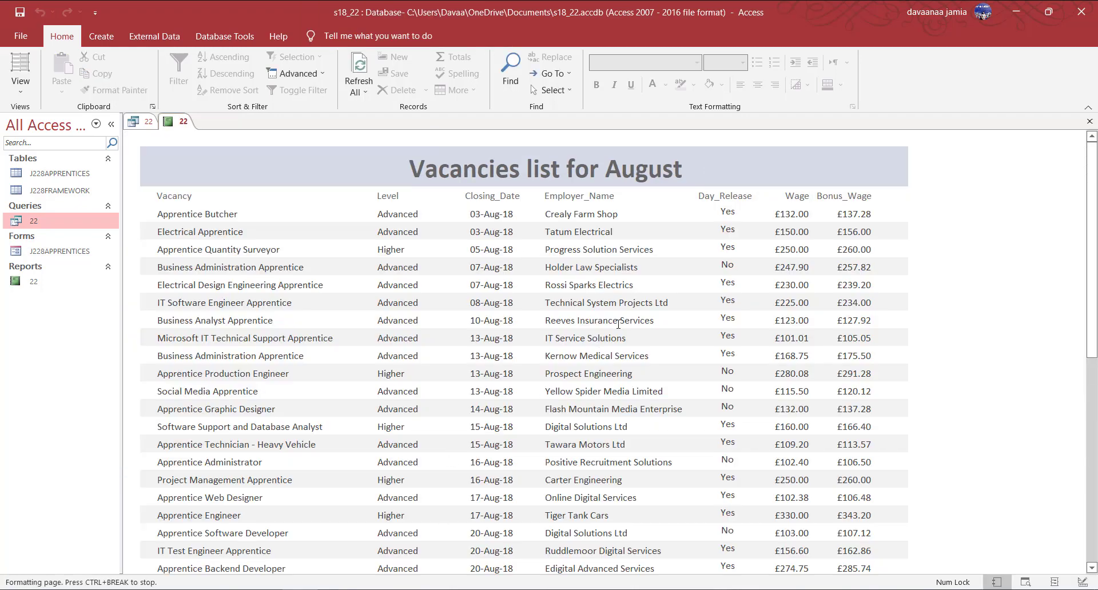
Switch report 22 to Layout View for editing.
{"action": "scroll", "coordinate": [619, 324], "scroll_direction": "down", "scroll_amount": 10}
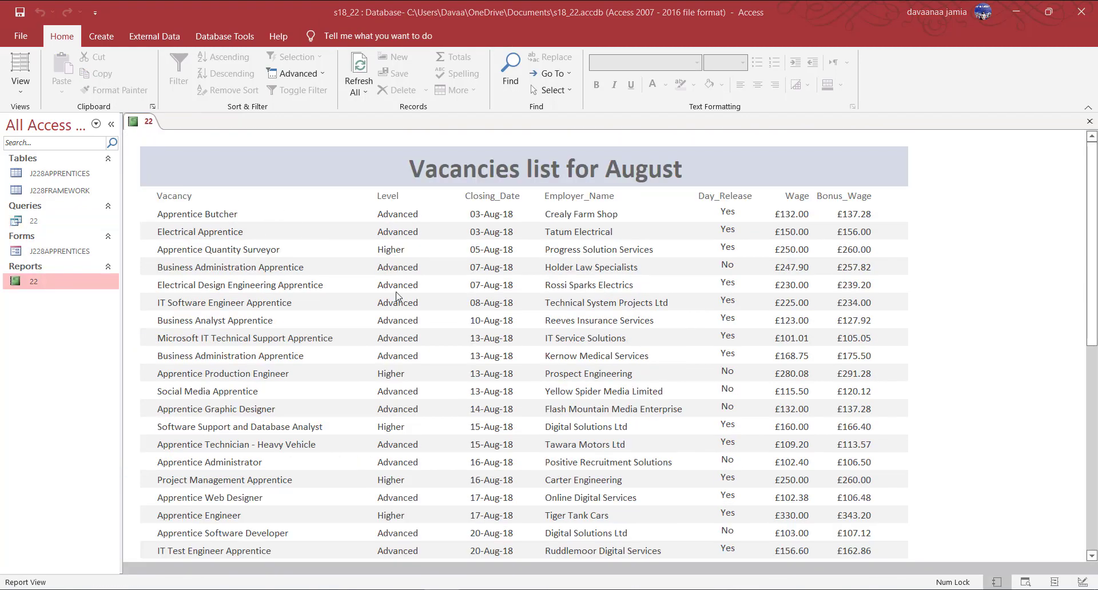
{"action": "right_click", "coordinate": [144, 122]}
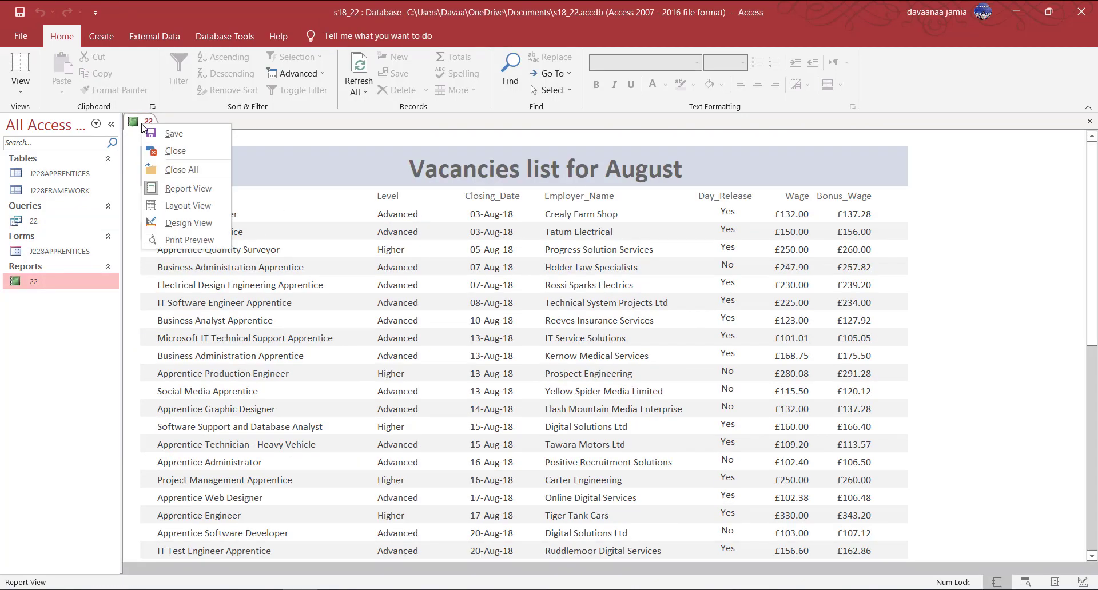
{"action": "left_click", "coordinate": [154, 36]}
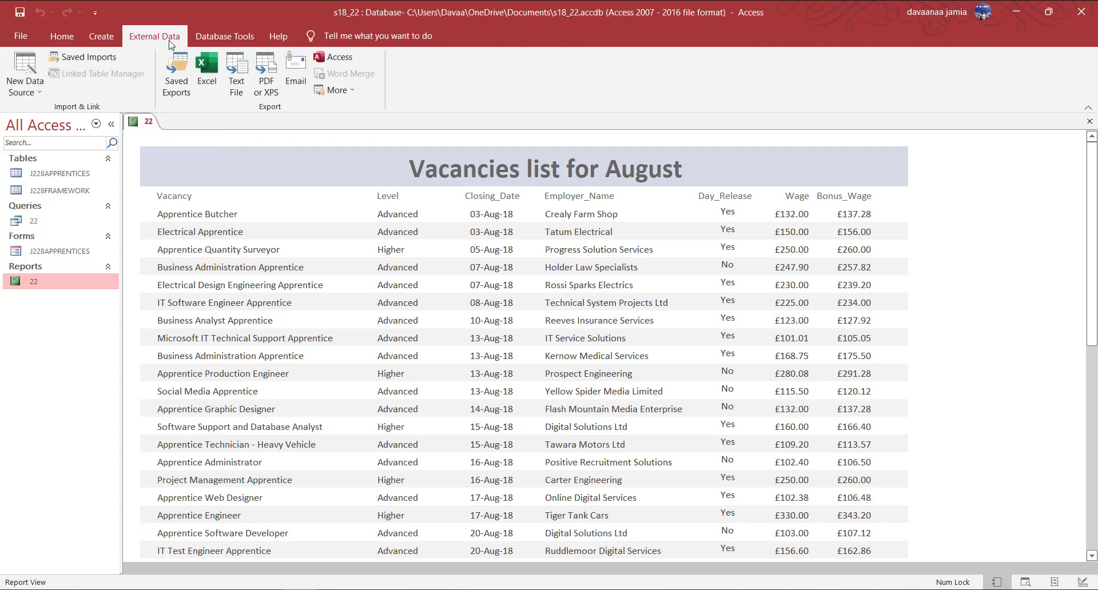
{"action": "right_click", "coordinate": [143, 118]}
{"action": "left_click", "coordinate": [189, 200]}
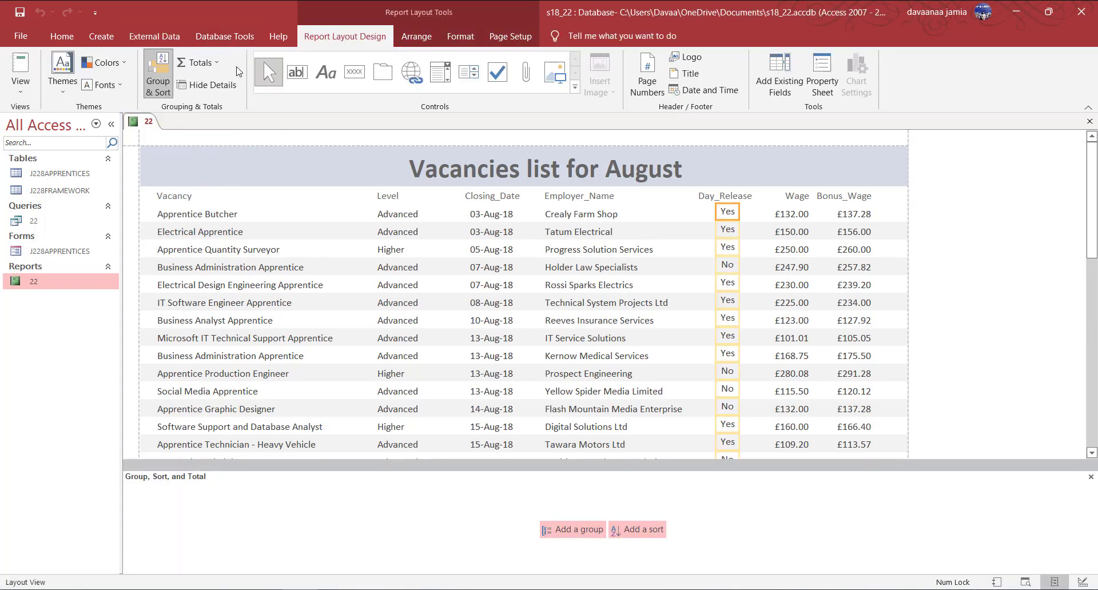
Add a new sort level to the report, then bring up the exam question paper.
{"action": "right_click", "coordinate": [151, 121]}
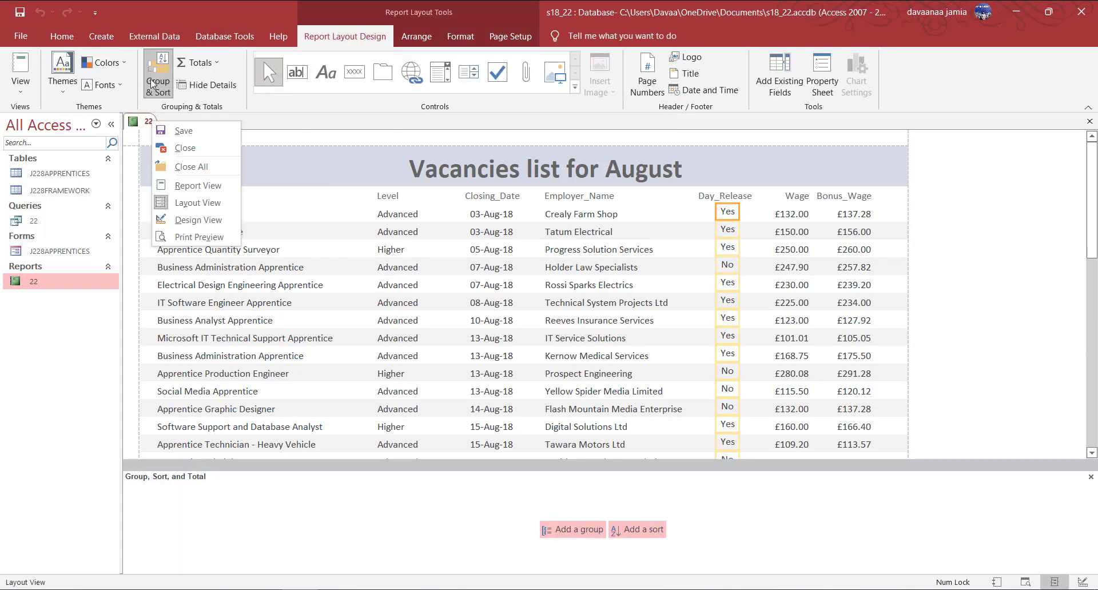
{"action": "left_click", "coordinate": [250, 118]}
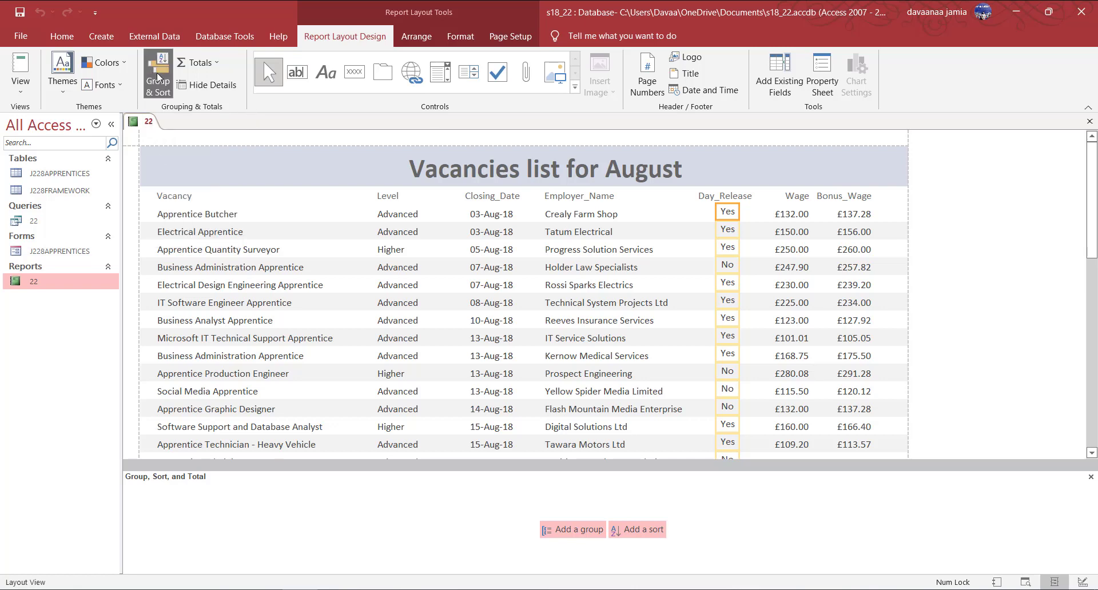
{"action": "left_click", "coordinate": [643, 530]}
{"action": "mouse_move", "coordinate": [281, 588]}
{"action": "left_click", "coordinate": [346, 558]}
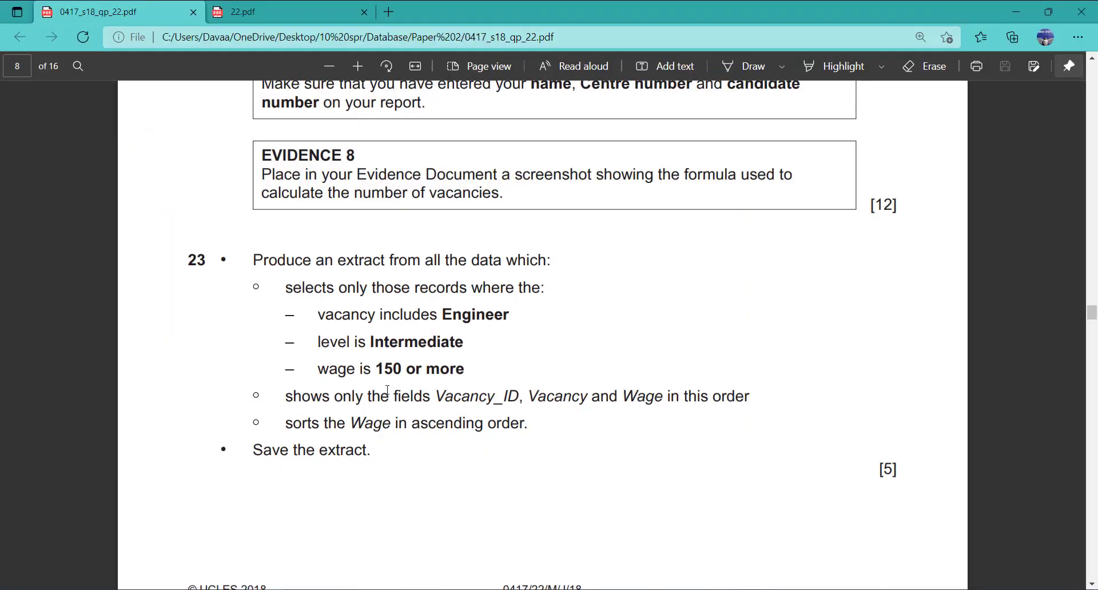
Read question 22's sorting requirements in the exam PDF, then minimize Edge.
{"action": "scroll", "coordinate": [389, 358], "scroll_direction": "up", "scroll_amount": 8}
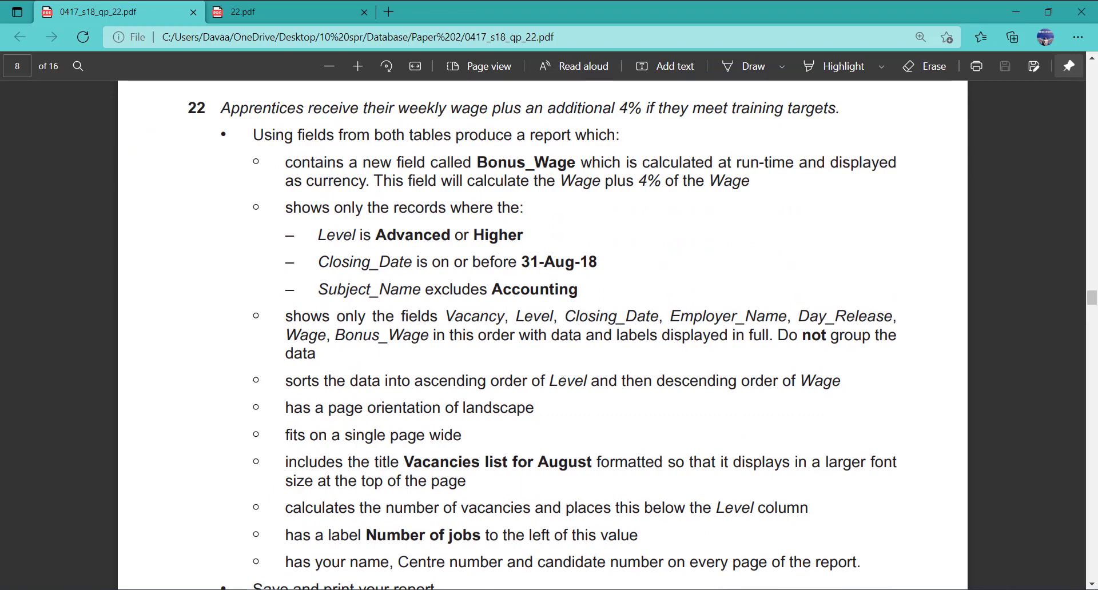
{"action": "left_click", "coordinate": [1016, 12]}
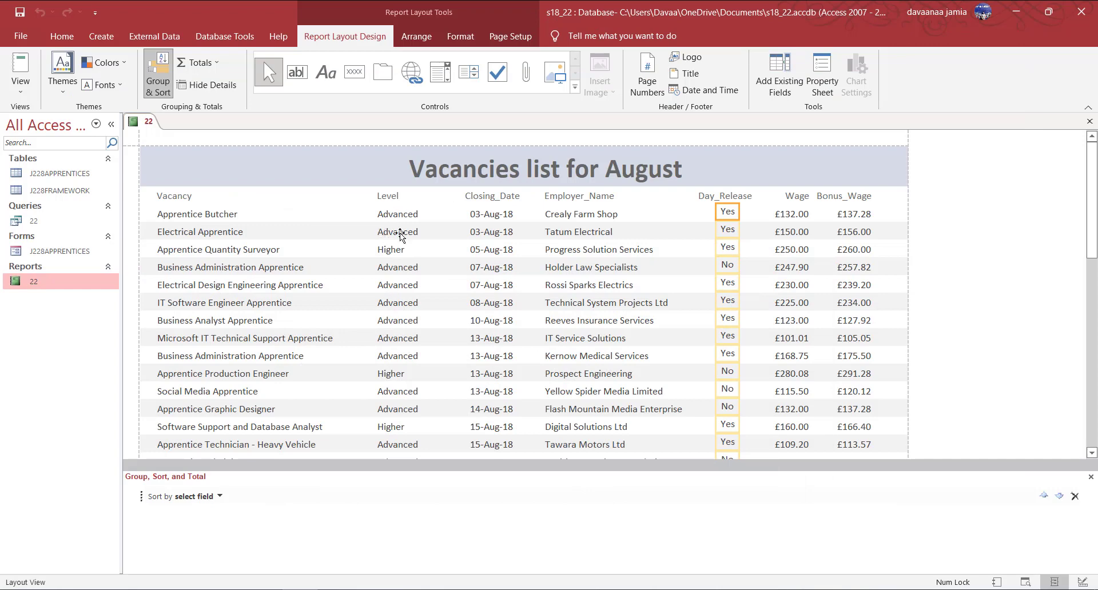
Choose Level as the field for the first sort level.
{"action": "left_click", "coordinate": [221, 495]}
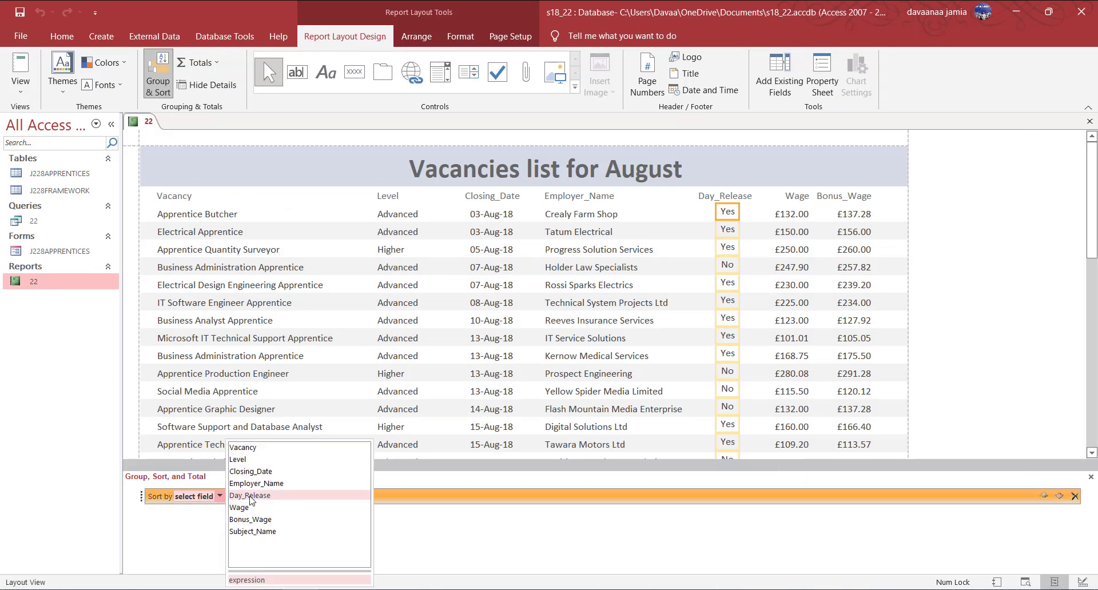
{"action": "left_click", "coordinate": [239, 459]}
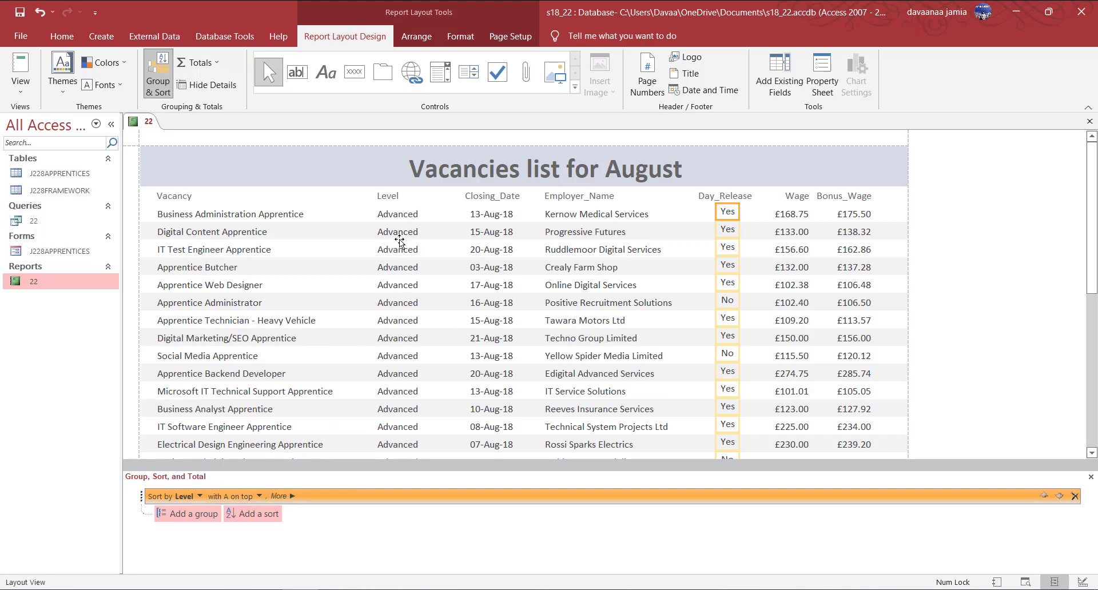
Add a second sort level and recheck the question paper's sorting requirements.
{"action": "scroll", "coordinate": [386, 400], "scroll_direction": "down", "scroll_amount": 3}
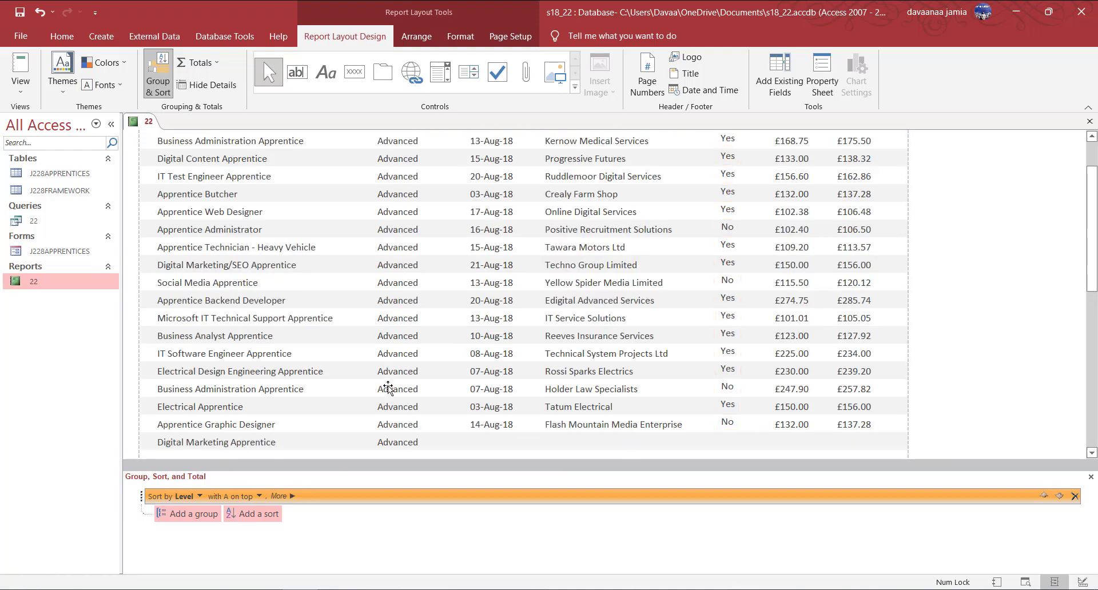
{"action": "scroll", "coordinate": [388, 389], "scroll_direction": "down", "scroll_amount": 12}
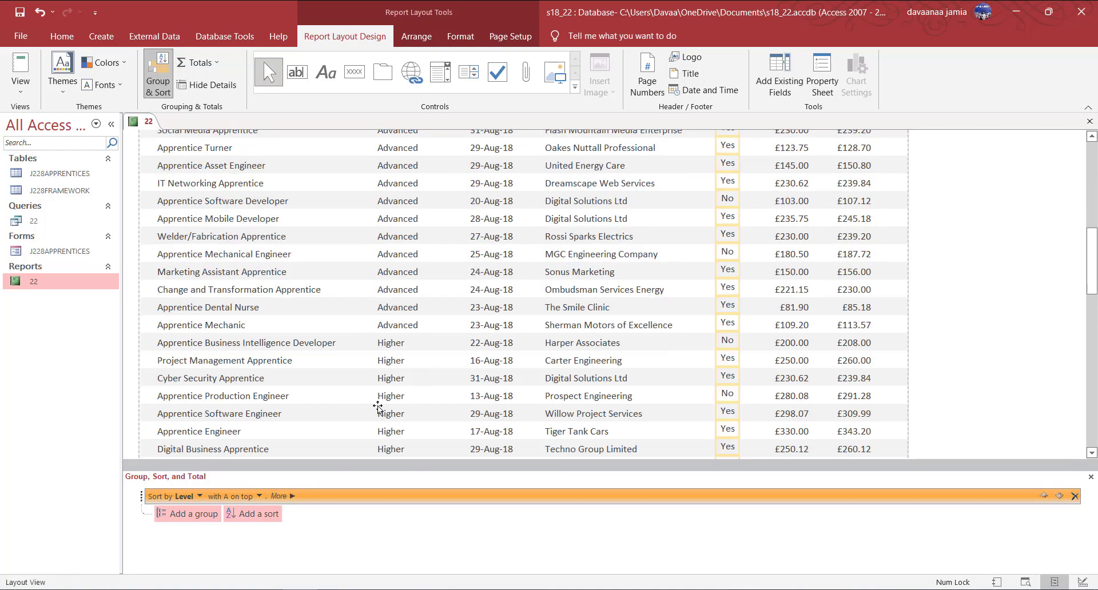
{"action": "left_click", "coordinate": [256, 520]}
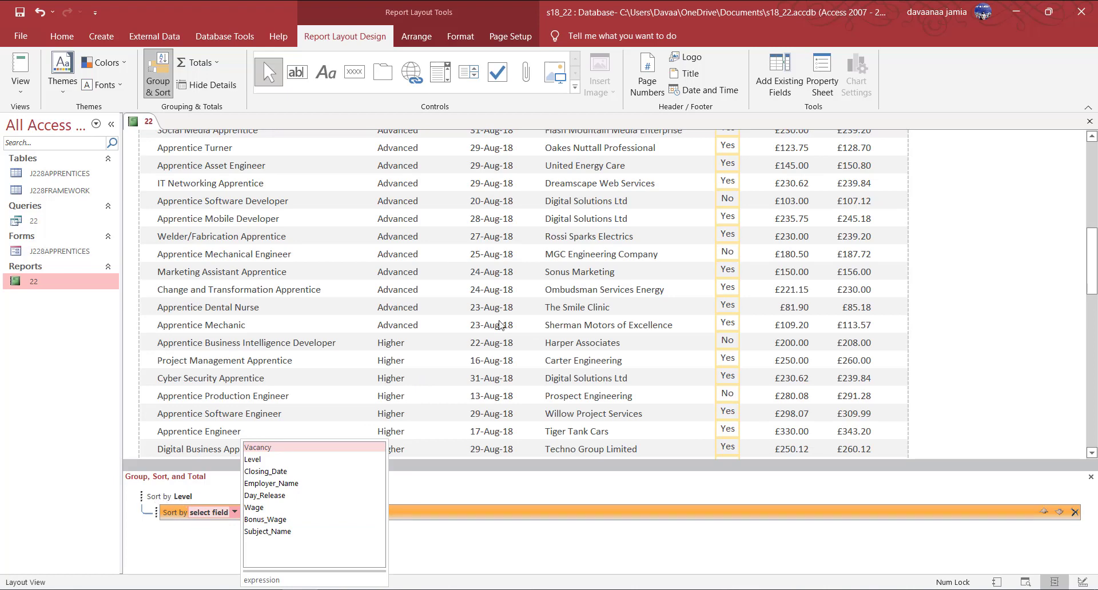
{"action": "scroll", "coordinate": [361, 391], "scroll_direction": "up", "scroll_amount": 3}
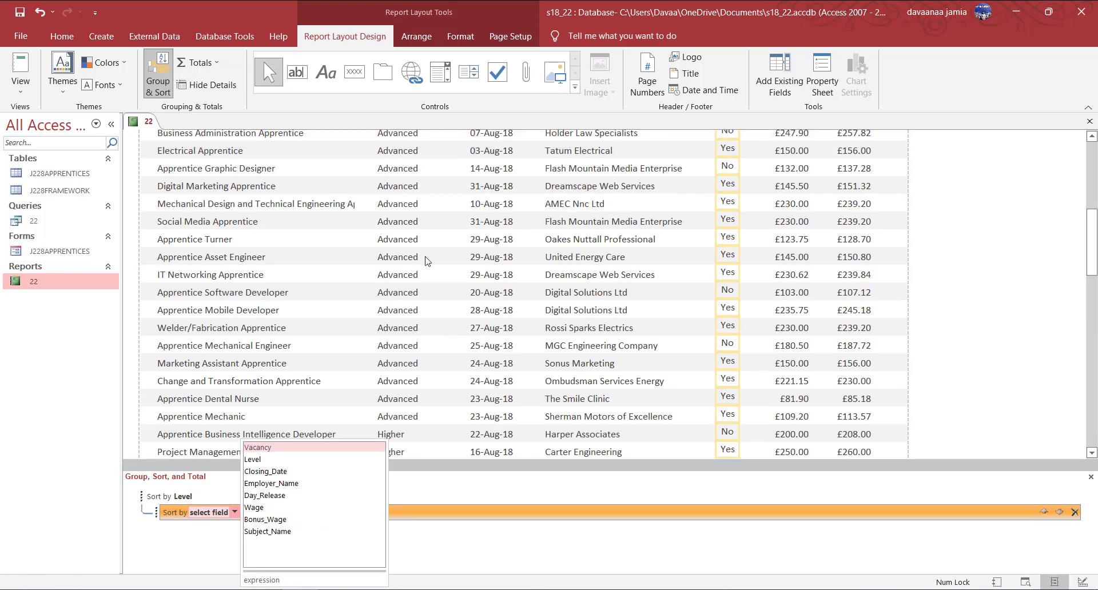
{"action": "mouse_move", "coordinate": [269, 580]}
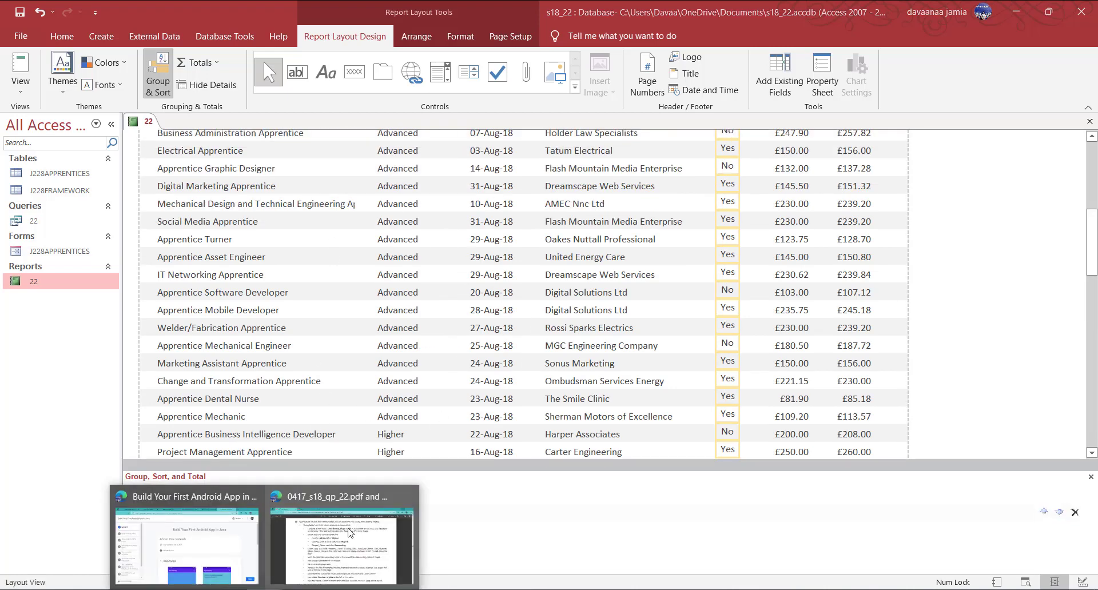
{"action": "left_click", "coordinate": [344, 464]}
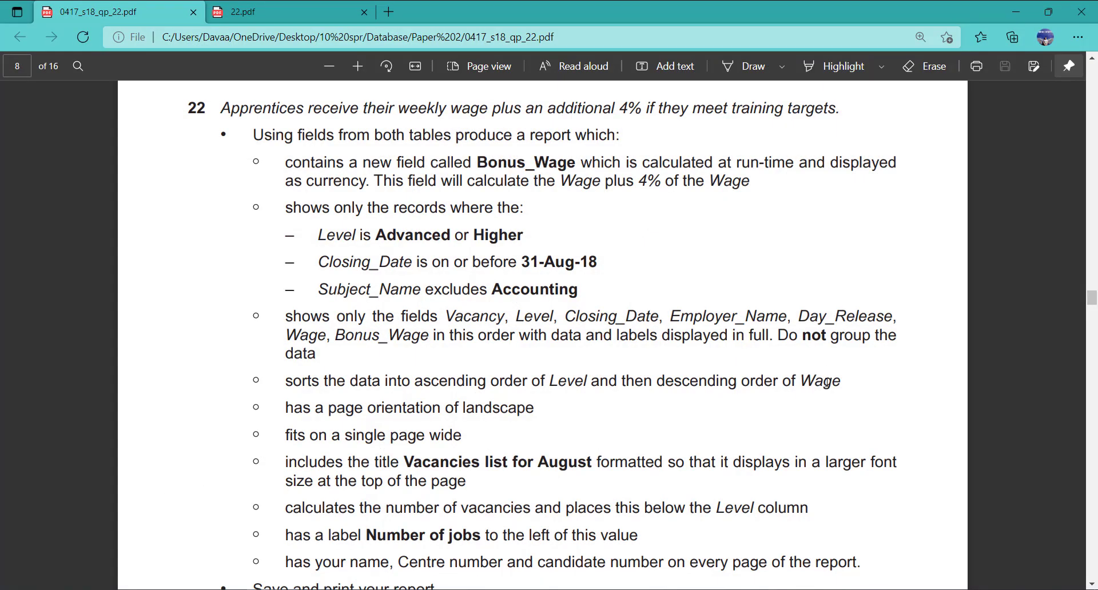
{"action": "left_click", "coordinate": [1016, 11]}
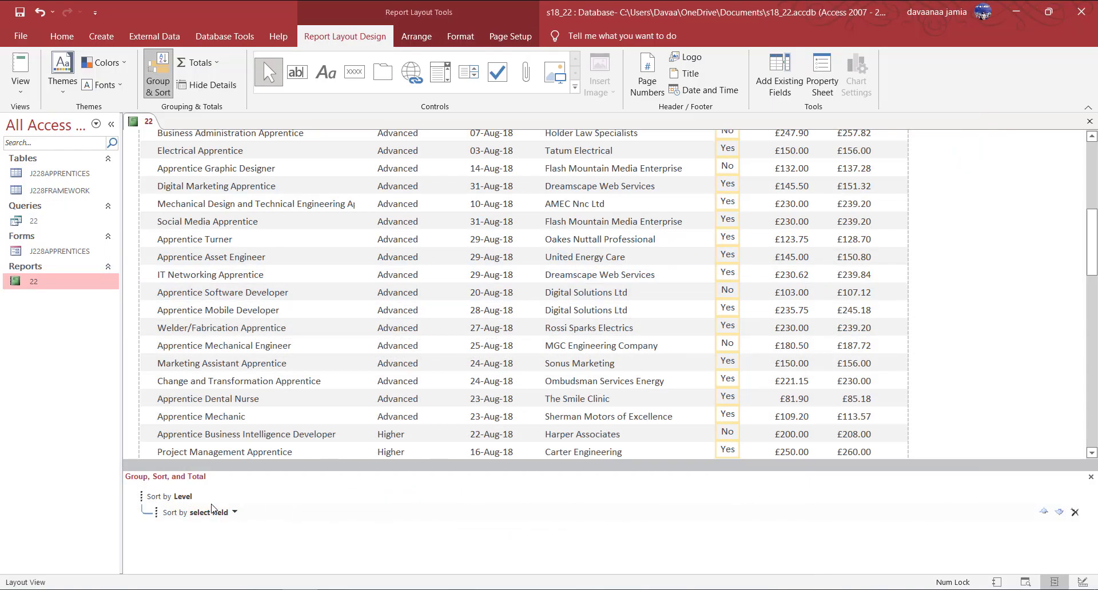
Sort the second level by Wage, from largest to smallest.
{"action": "left_click", "coordinate": [234, 513]}
{"action": "left_click", "coordinate": [255, 545]}
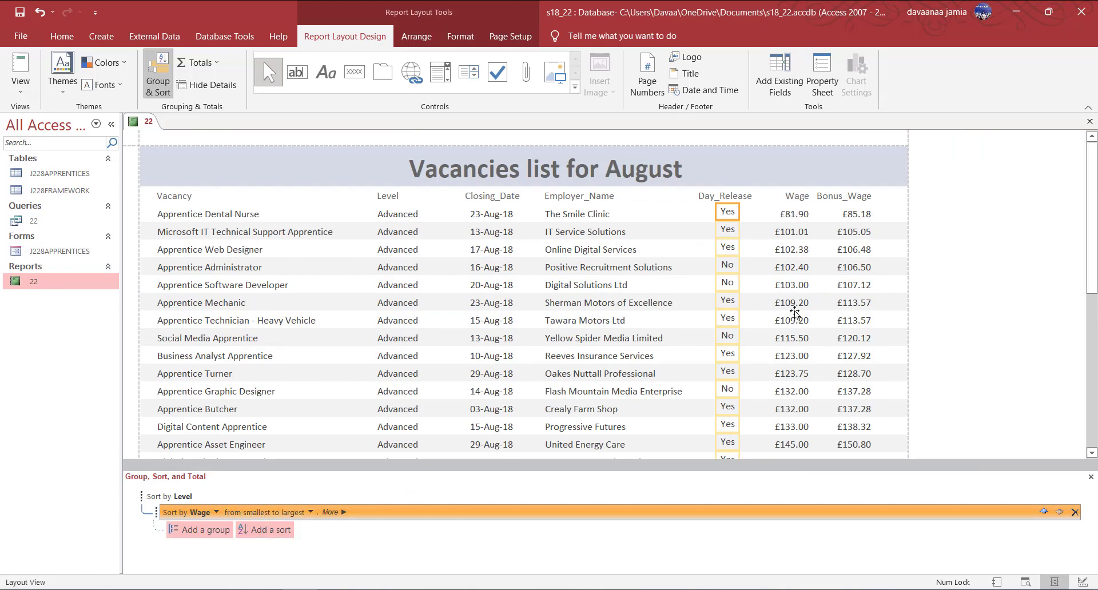
{"action": "left_click", "coordinate": [274, 512]}
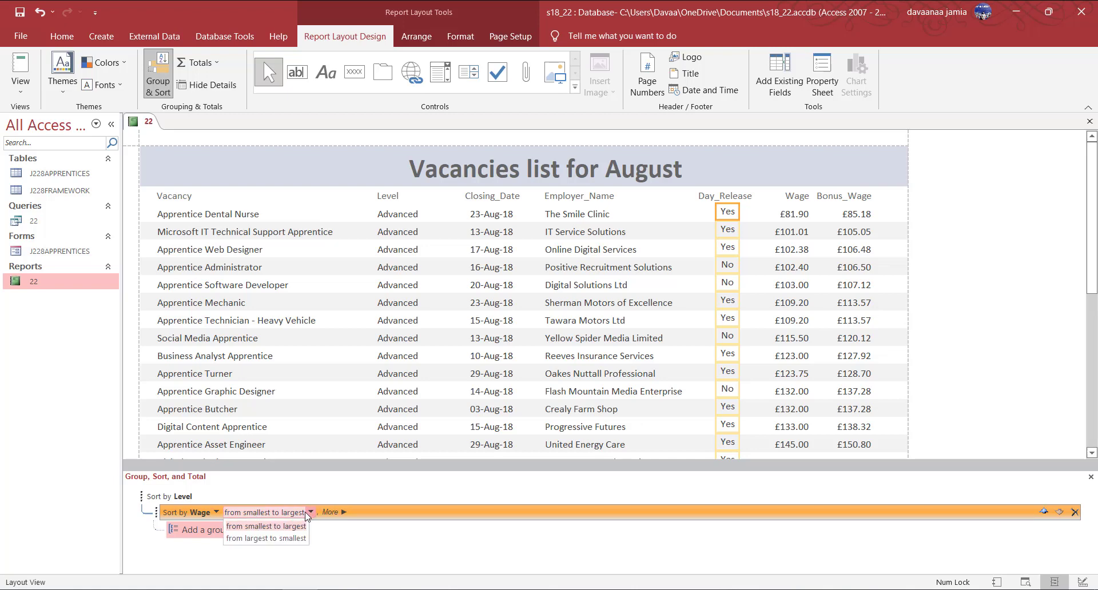
{"action": "left_click", "coordinate": [264, 539]}
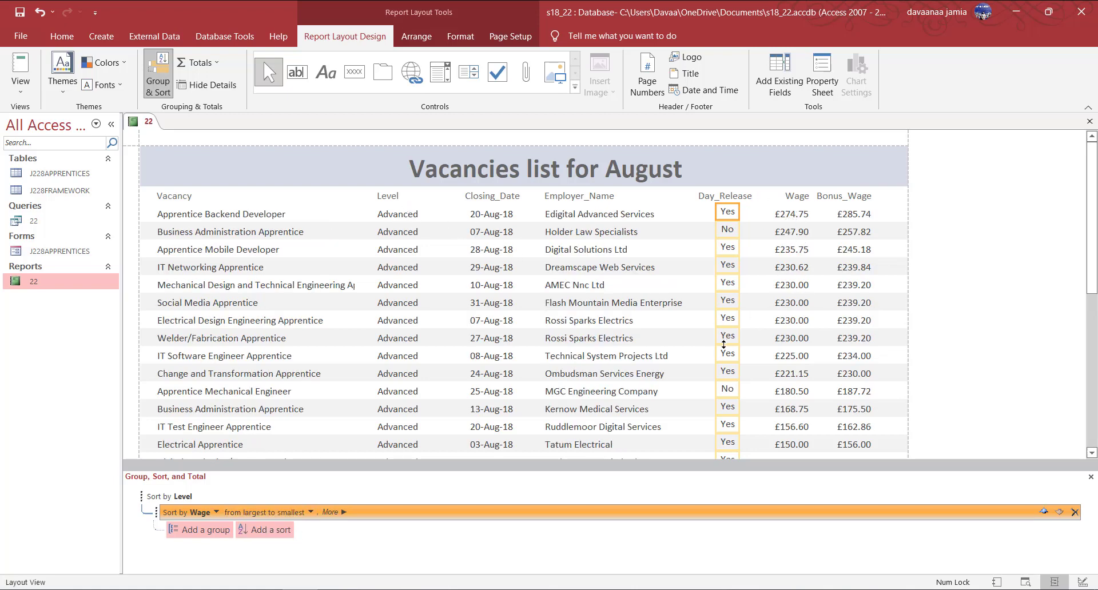
Narrow the Vacancy column and make its rows taller so long vacancy names wrap.
{"action": "scroll", "coordinate": [724, 344], "scroll_direction": "down", "scroll_amount": 7}
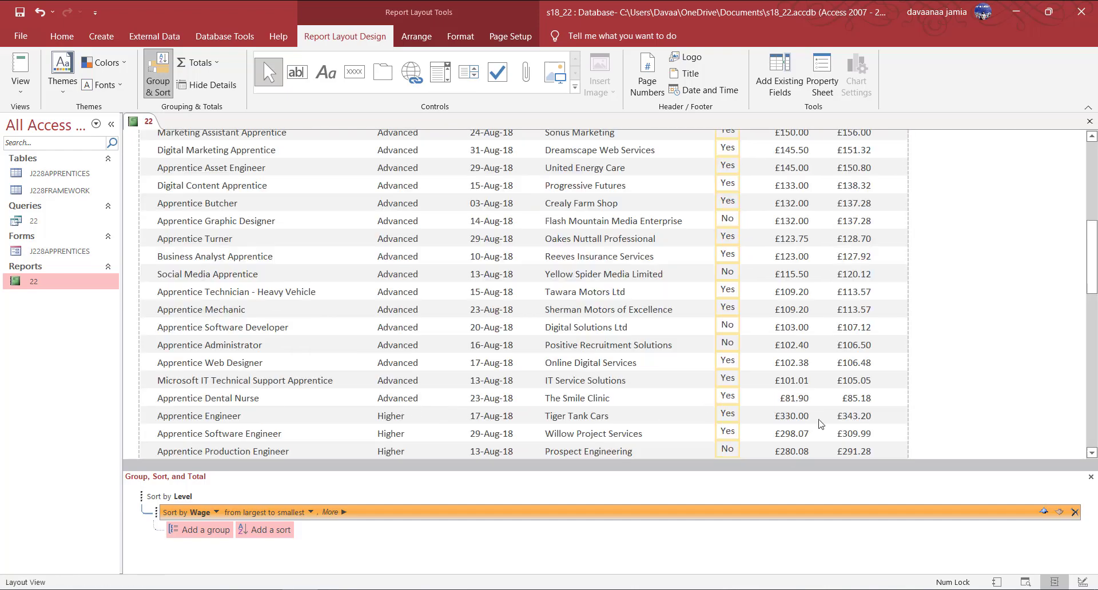
{"action": "scroll", "coordinate": [784, 420], "scroll_direction": "down", "scroll_amount": 4}
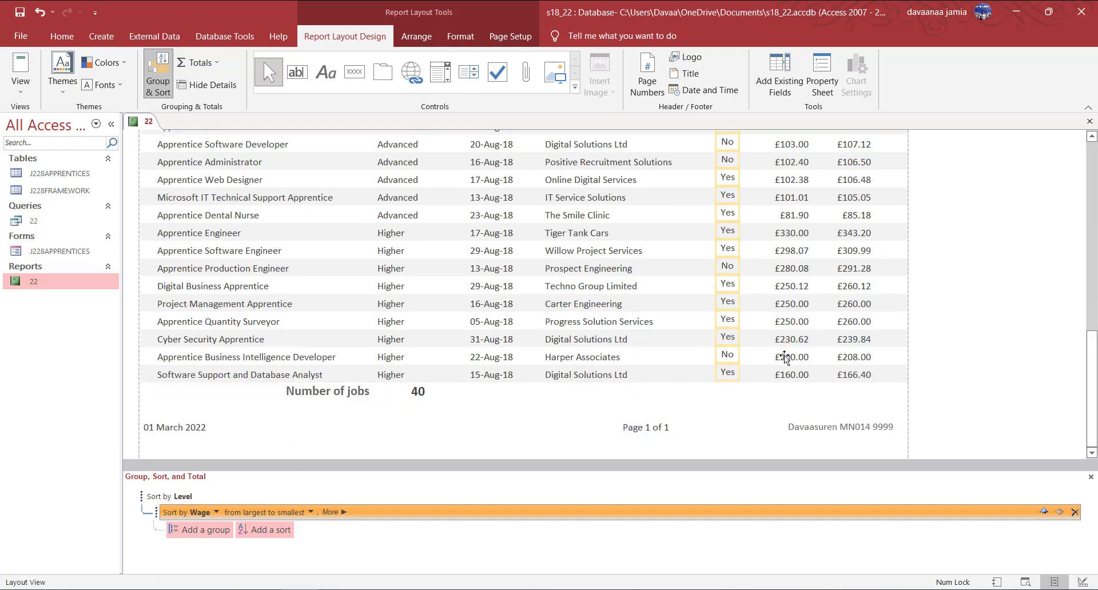
{"action": "scroll", "coordinate": [382, 435], "scroll_direction": "up", "scroll_amount": 4}
{"action": "left_click", "coordinate": [295, 364]}
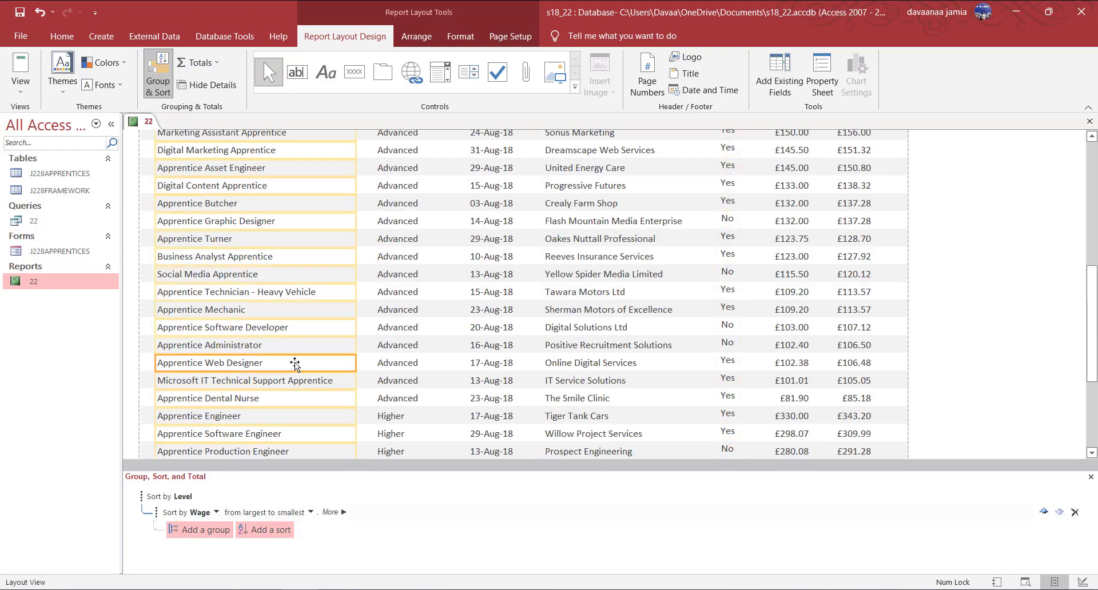
{"action": "scroll", "coordinate": [355, 318], "scroll_direction": "up", "scroll_amount": 6}
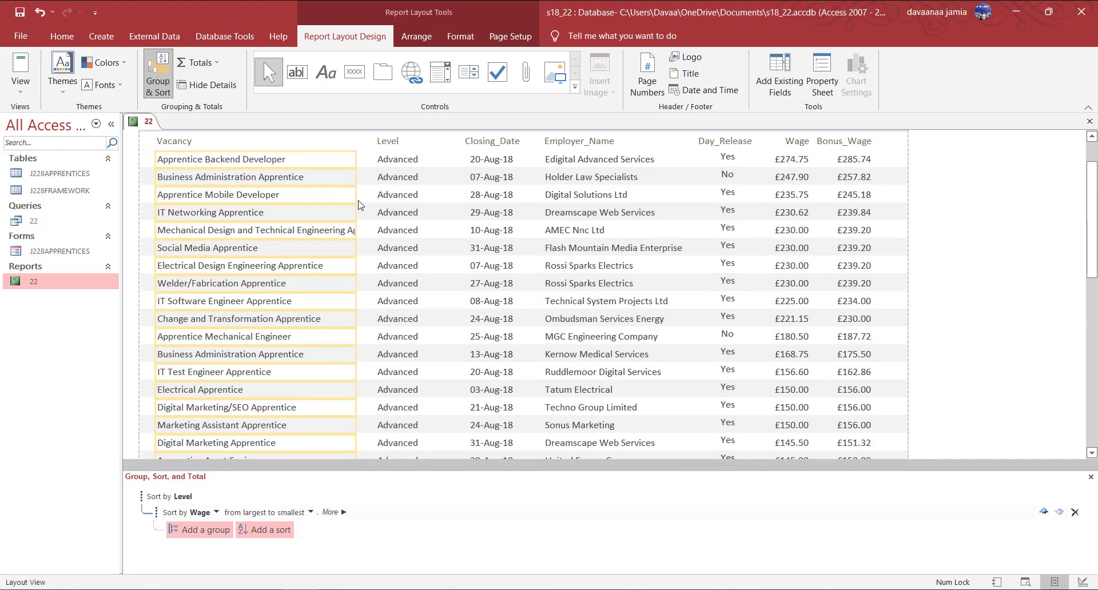
{"action": "left_click_drag", "start_coordinate": [370, 198], "coordinate": [366, 246]}
{"action": "left_click", "coordinate": [168, 231]}
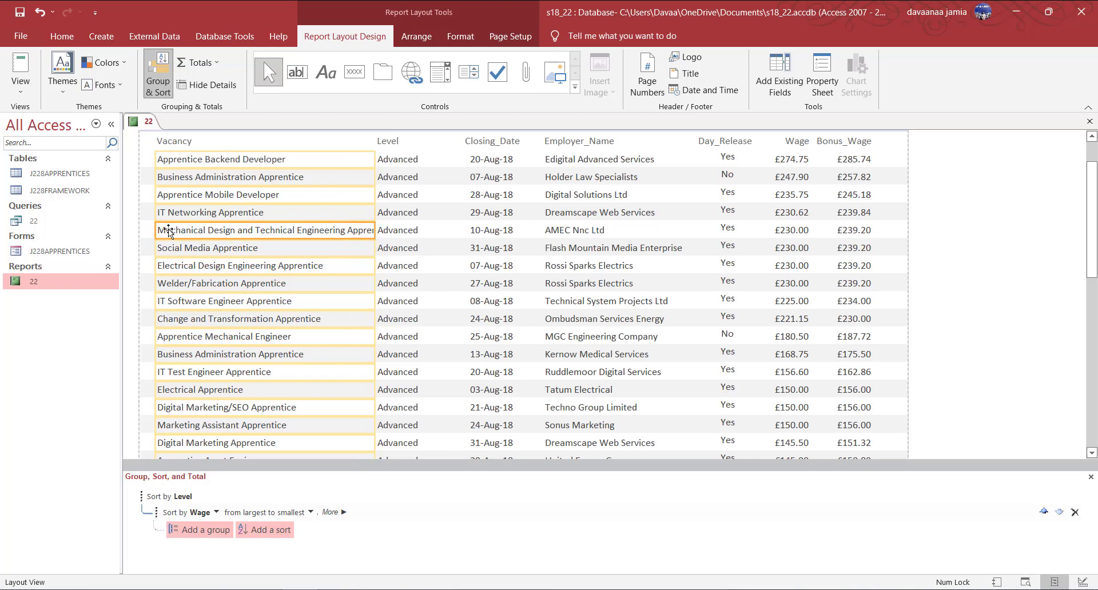
{"action": "left_click_drag", "start_coordinate": [373, 190], "coordinate": [368, 191]}
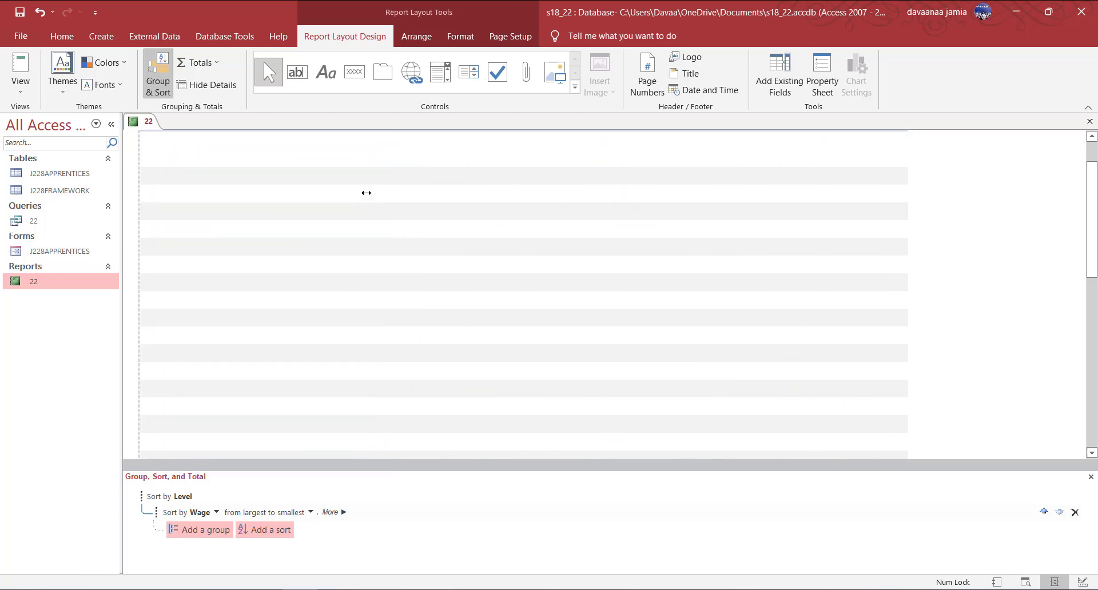
{"action": "left_click", "coordinate": [143, 231]}
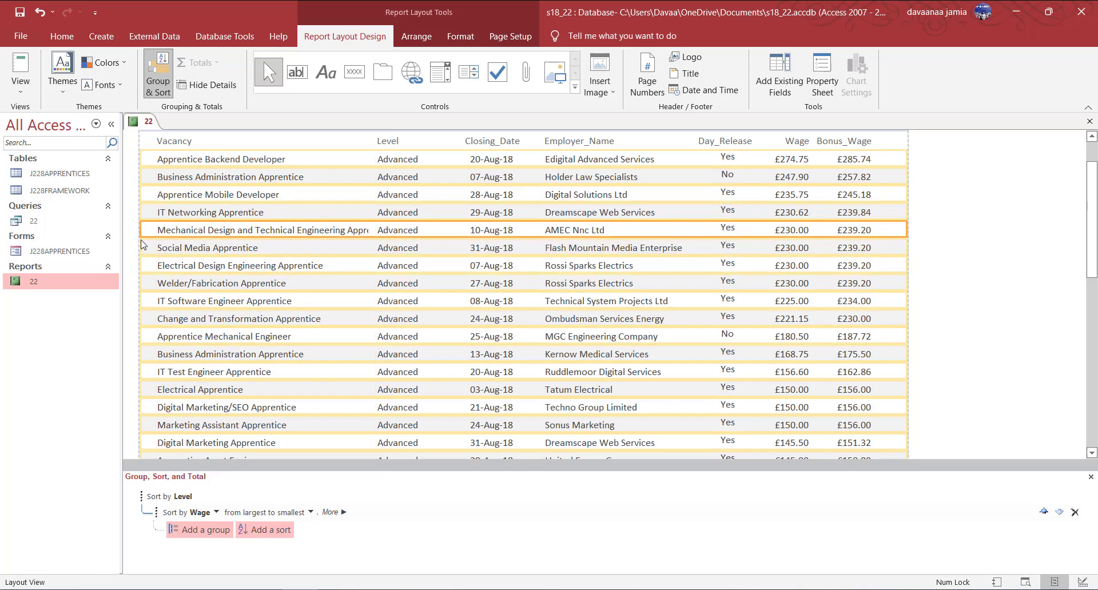
{"action": "left_click", "coordinate": [175, 236]}
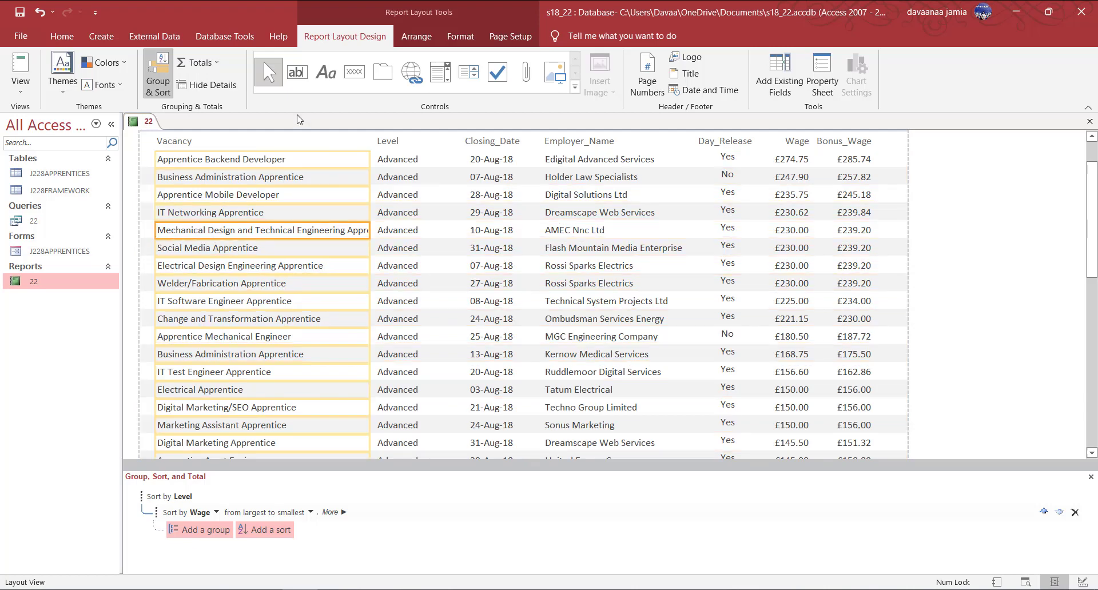
{"action": "left_click_drag", "start_coordinate": [296, 239], "coordinate": [296, 249]}
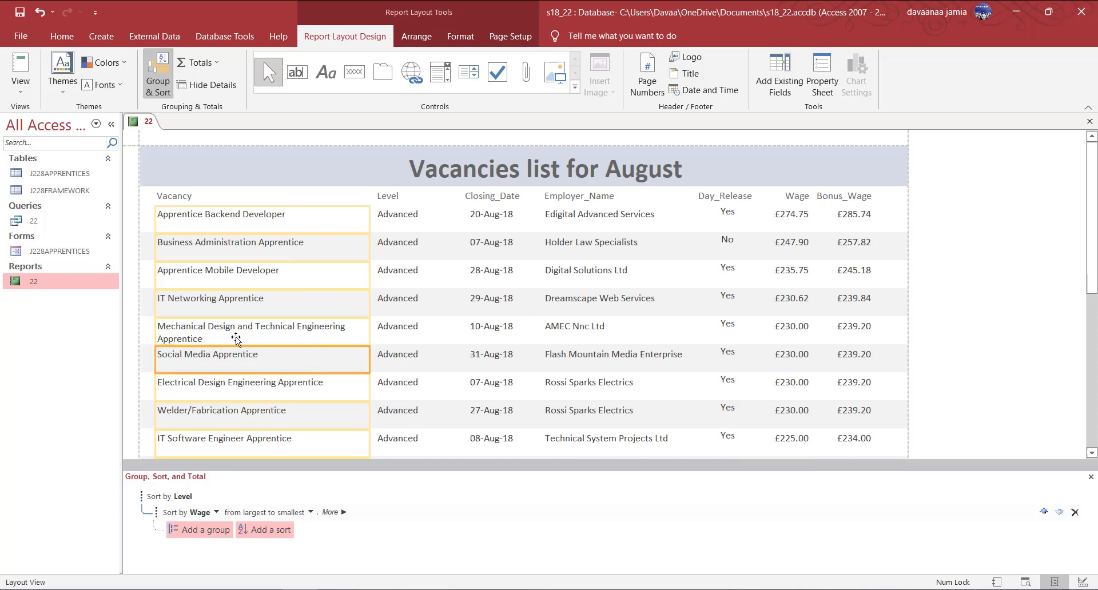
Publish the report as a PDF, replacing the existing 22.pdf.
{"action": "scroll", "coordinate": [351, 323], "scroll_direction": "down", "scroll_amount": 2}
{"action": "scroll", "coordinate": [351, 323], "scroll_direction": "up", "scroll_amount": 2}
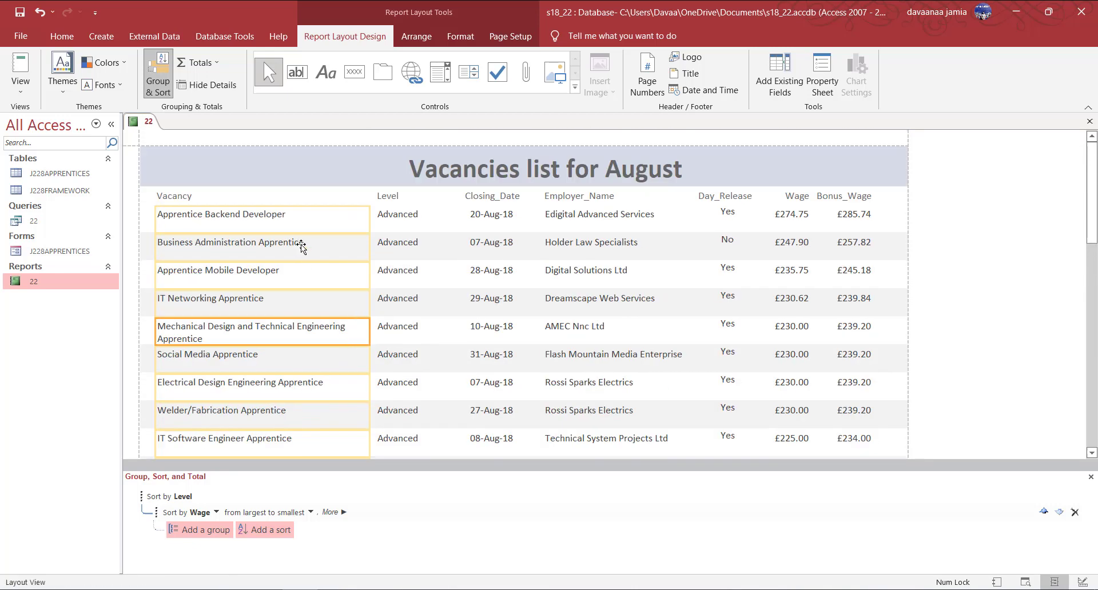
{"action": "left_click", "coordinate": [154, 36]}
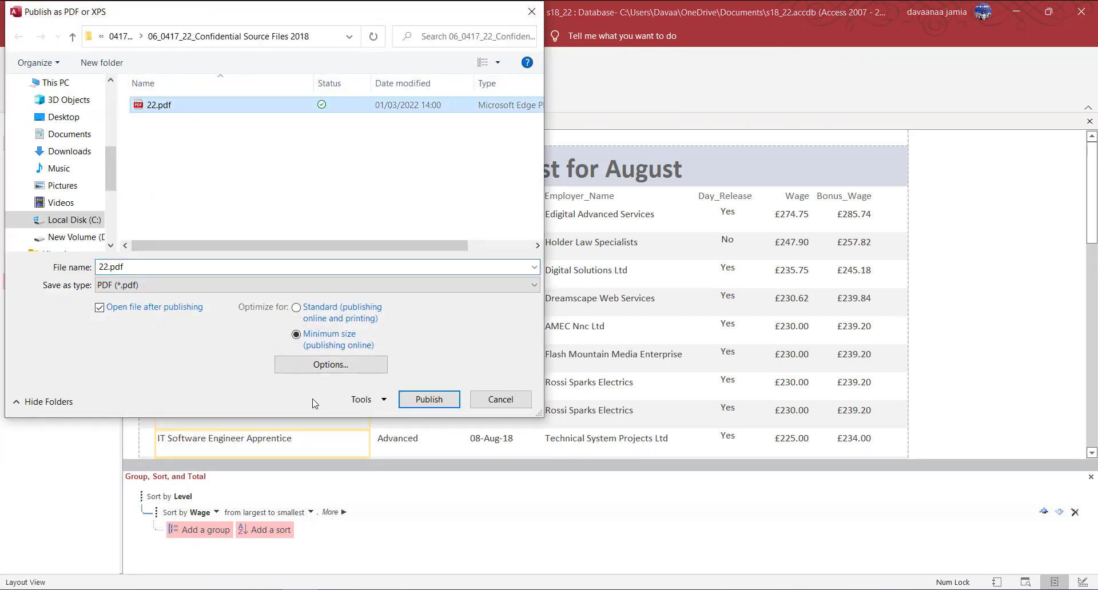
{"action": "left_click", "coordinate": [429, 399]}
{"action": "left_click", "coordinate": [579, 304]}
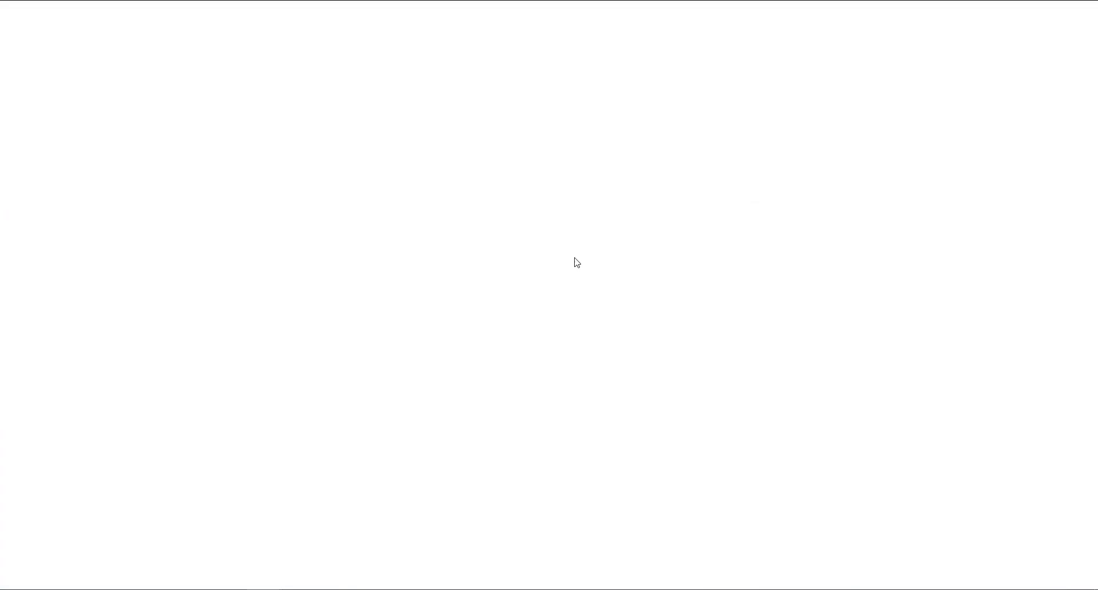
Scroll through the three pages of 22.pdf in Edge, then return to Access.
{"action": "scroll", "coordinate": [538, 350], "scroll_direction": "down", "scroll_amount": 20}
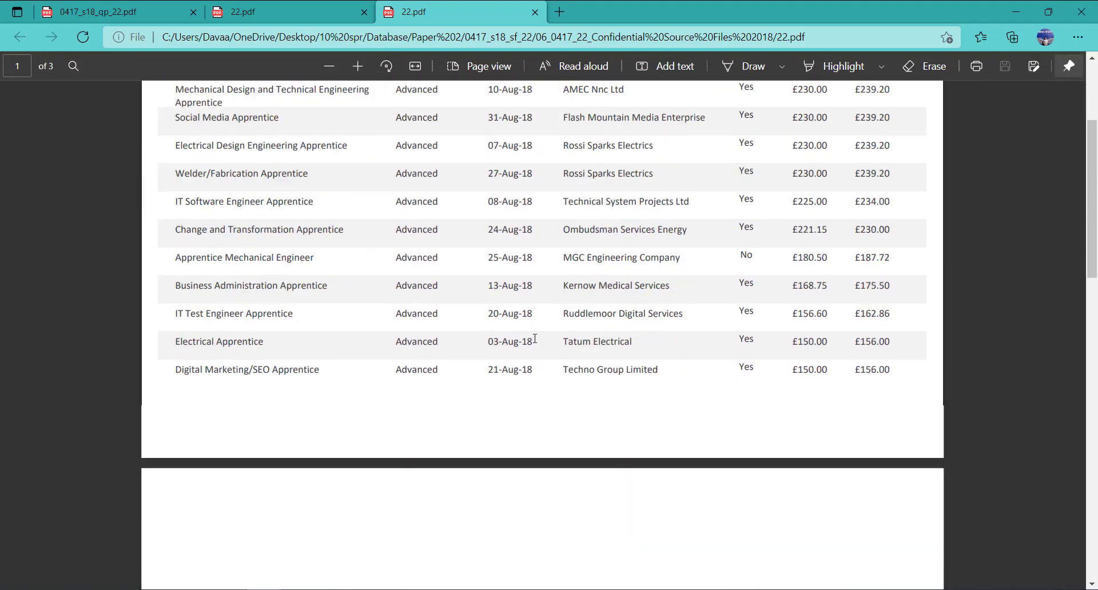
{"action": "scroll", "coordinate": [604, 409], "scroll_direction": "up", "scroll_amount": 2}
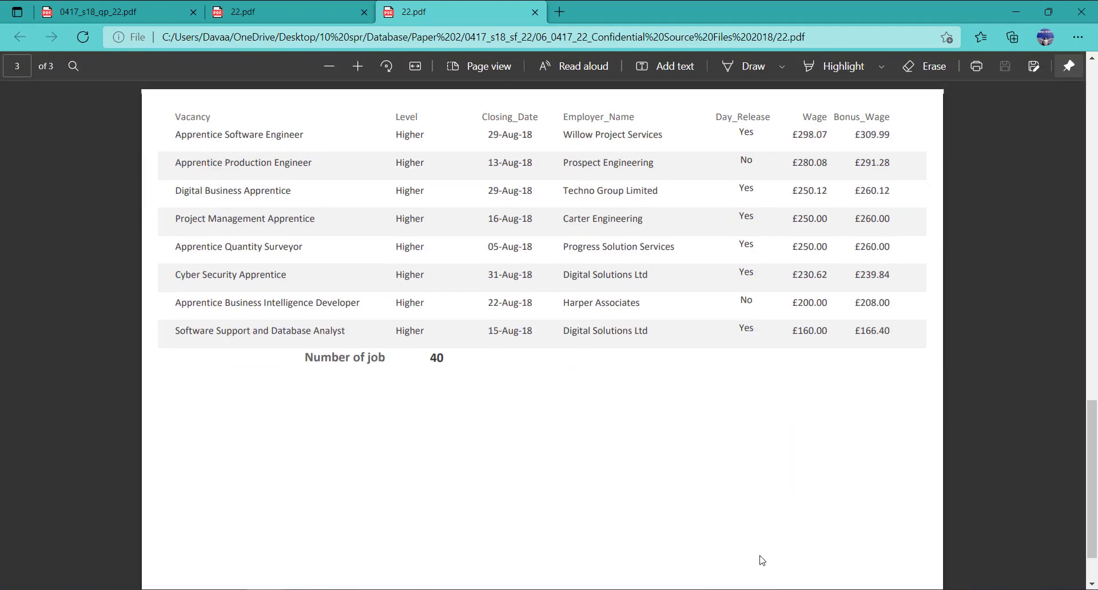
{"action": "scroll", "coordinate": [657, 569], "scroll_direction": "down", "scroll_amount": 2}
{"action": "scroll", "coordinate": [657, 555], "scroll_direction": "up", "scroll_amount": 15}
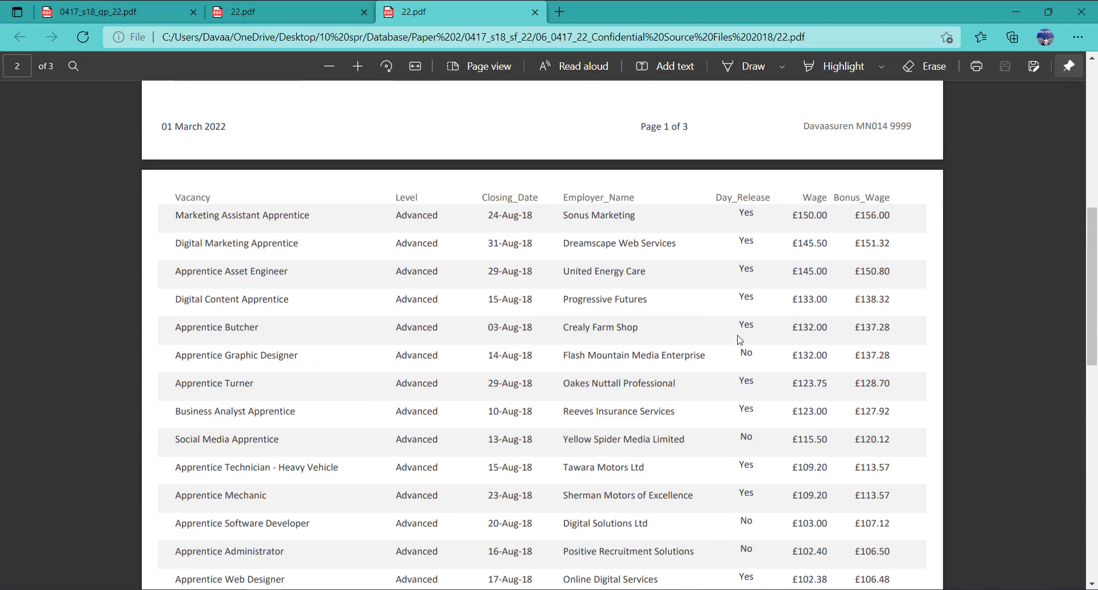
{"action": "scroll", "coordinate": [801, 257], "scroll_direction": "up", "scroll_amount": 1}
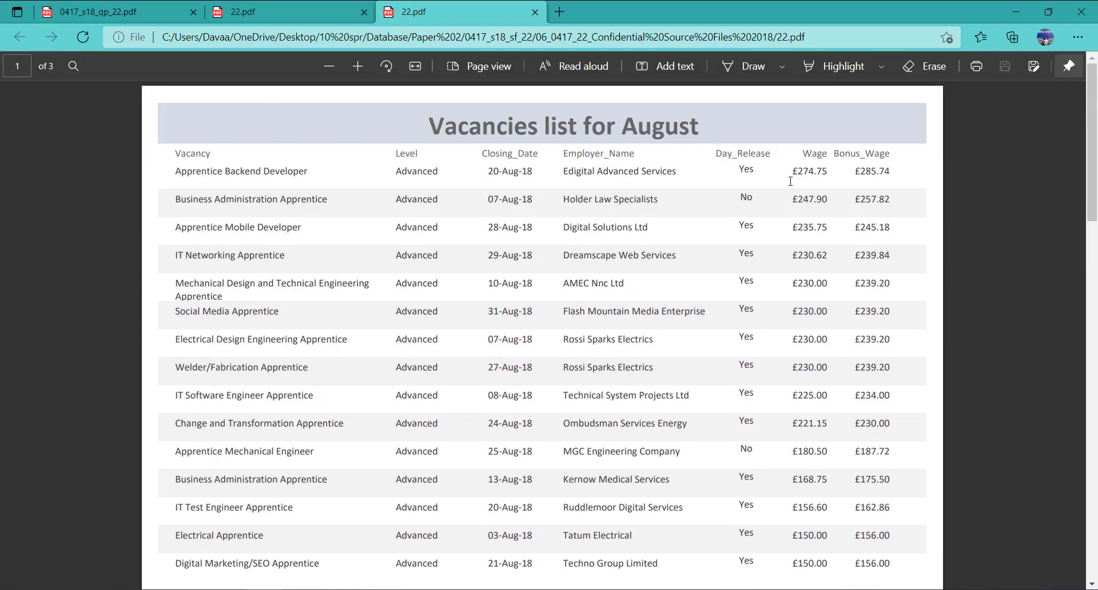
{"action": "left_click", "coordinate": [305, 546]}
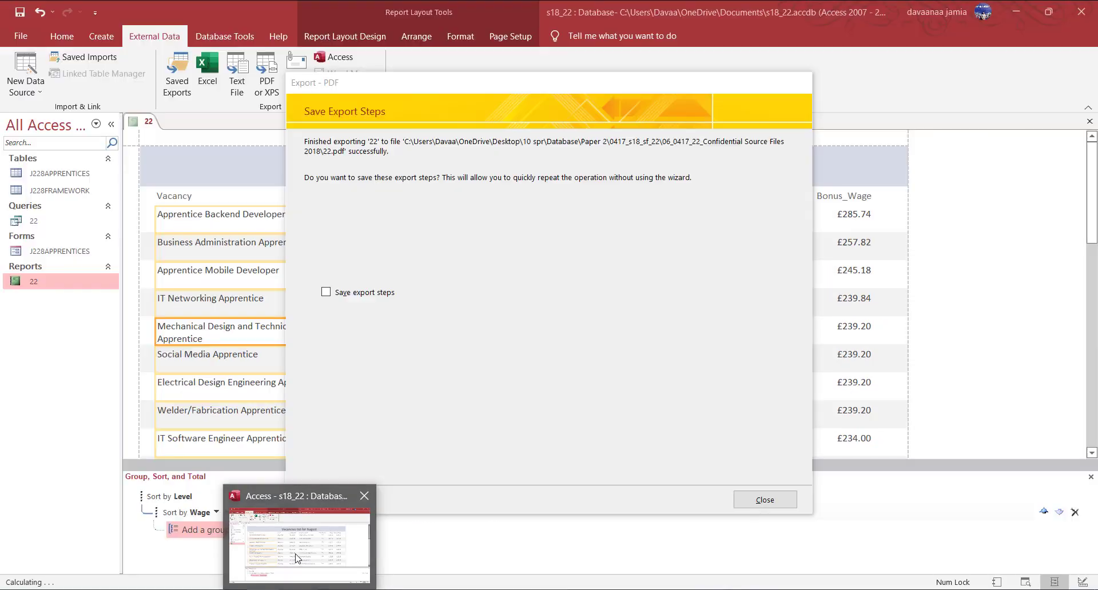
Close the export dialog and widen the =Count(*) box to show the full formula.
{"action": "left_click", "coordinate": [765, 500]}
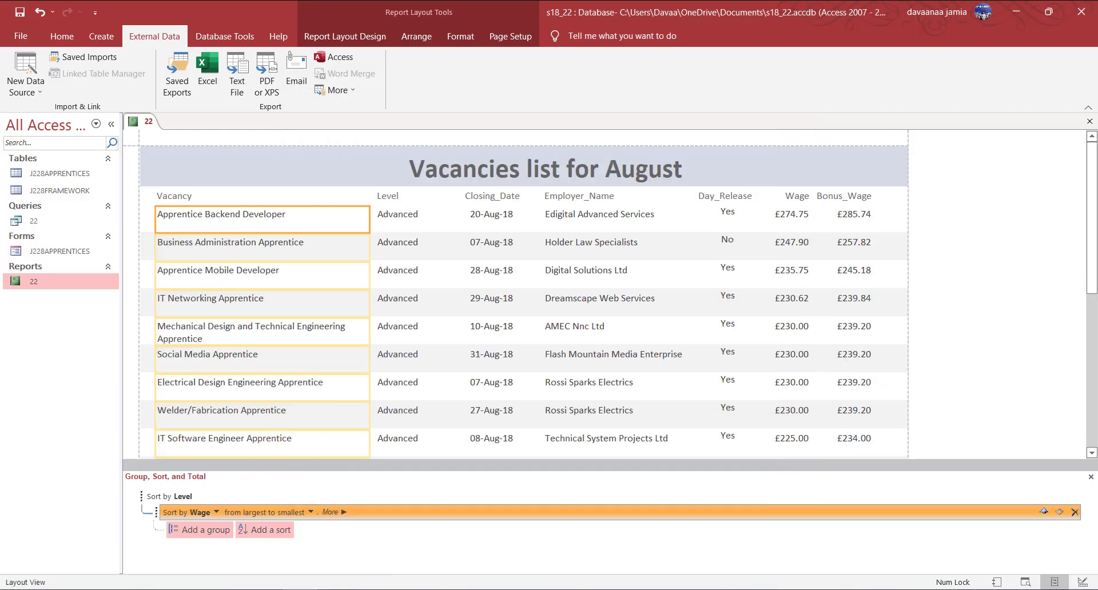
{"action": "key", "text": "alt+Tab"}
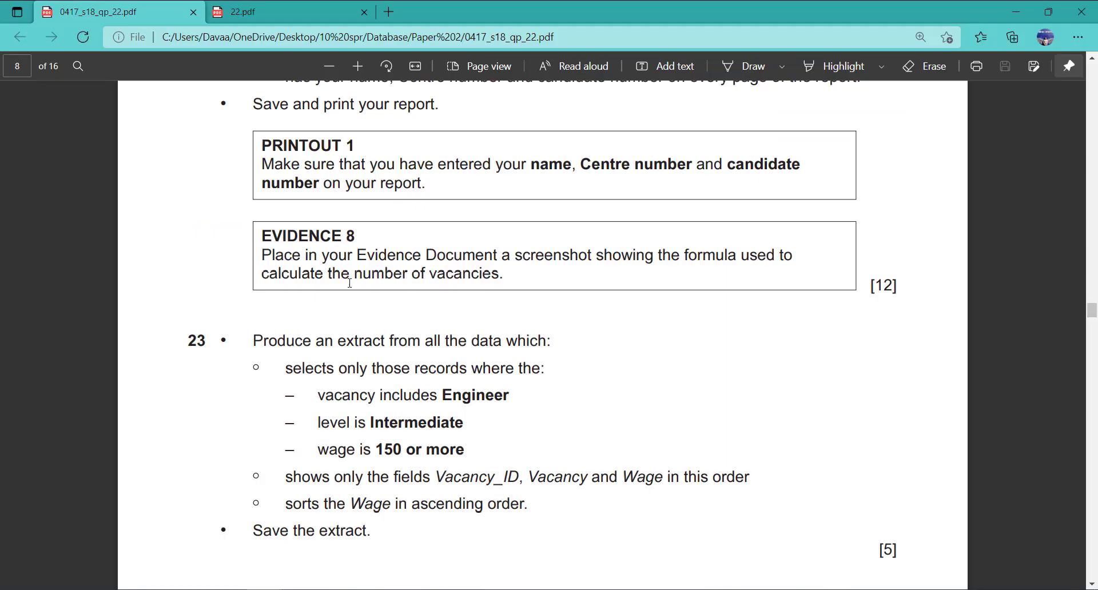
{"action": "key", "text": "alt+Tab"}
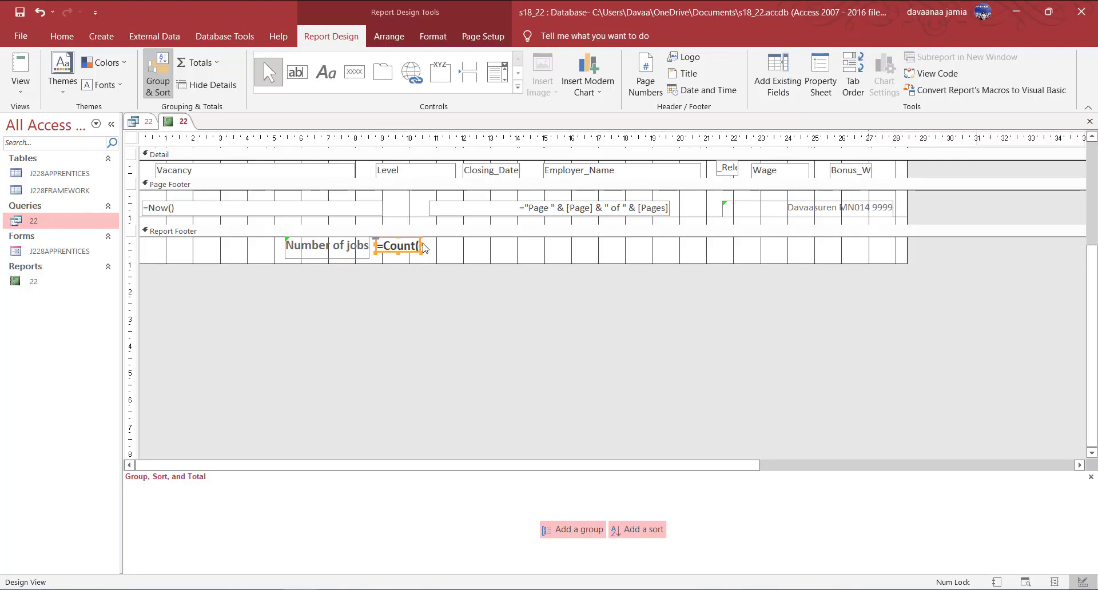
{"action": "left_click_drag", "start_coordinate": [420, 243], "coordinate": [491, 245]}
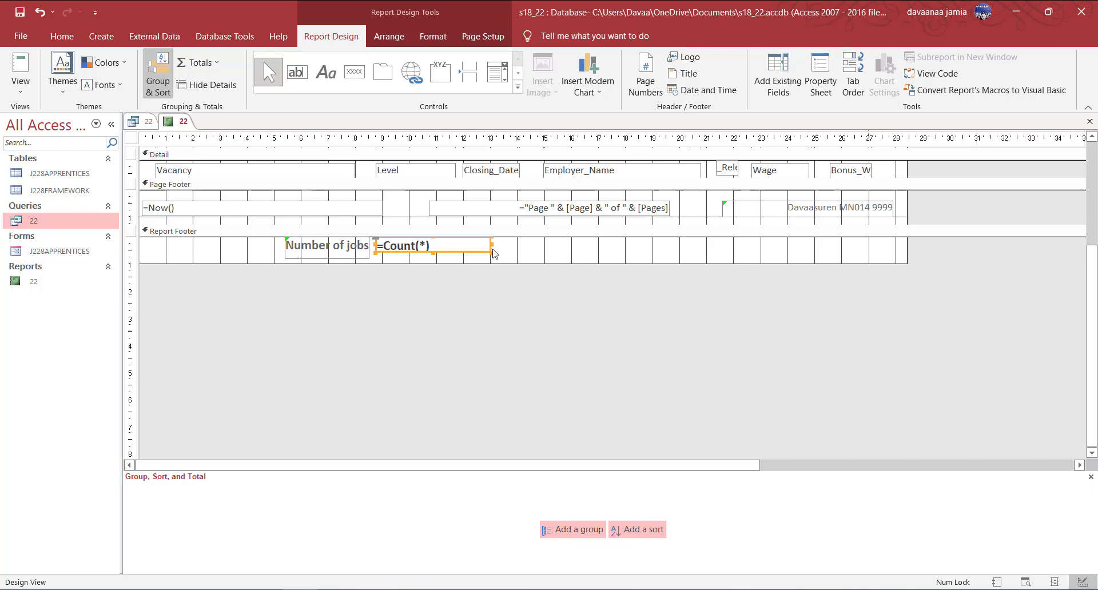
{"action": "left_click", "coordinate": [393, 260]}
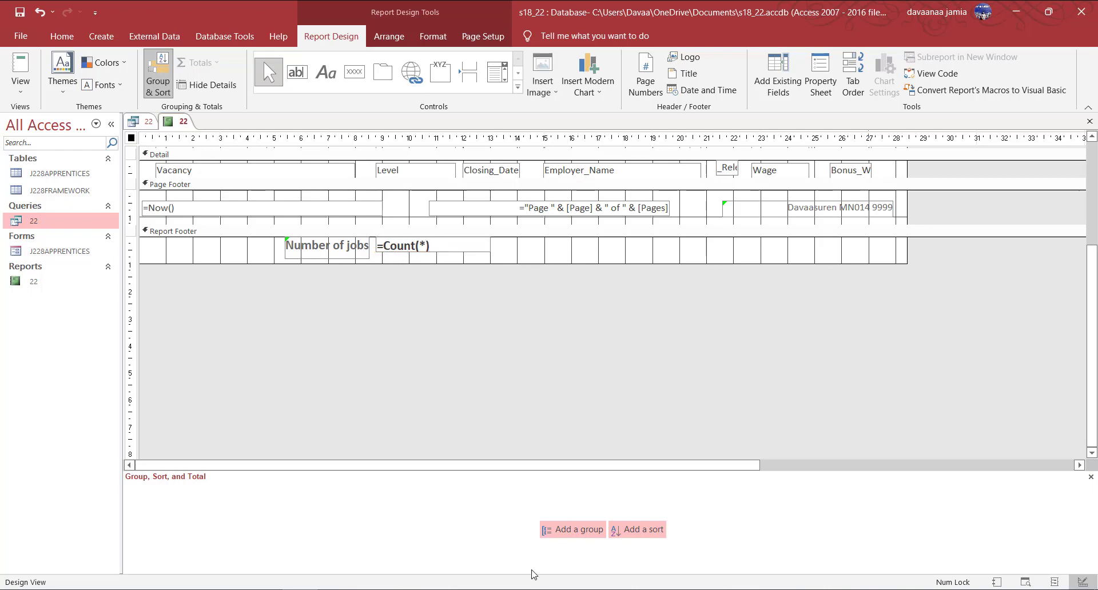
Snip the Report Footer with =Count(*) and paste it under Step 22 in the Word evidence document.
{"action": "left_click", "coordinate": [535, 589]}
{"action": "left_click", "coordinate": [80, 50]}
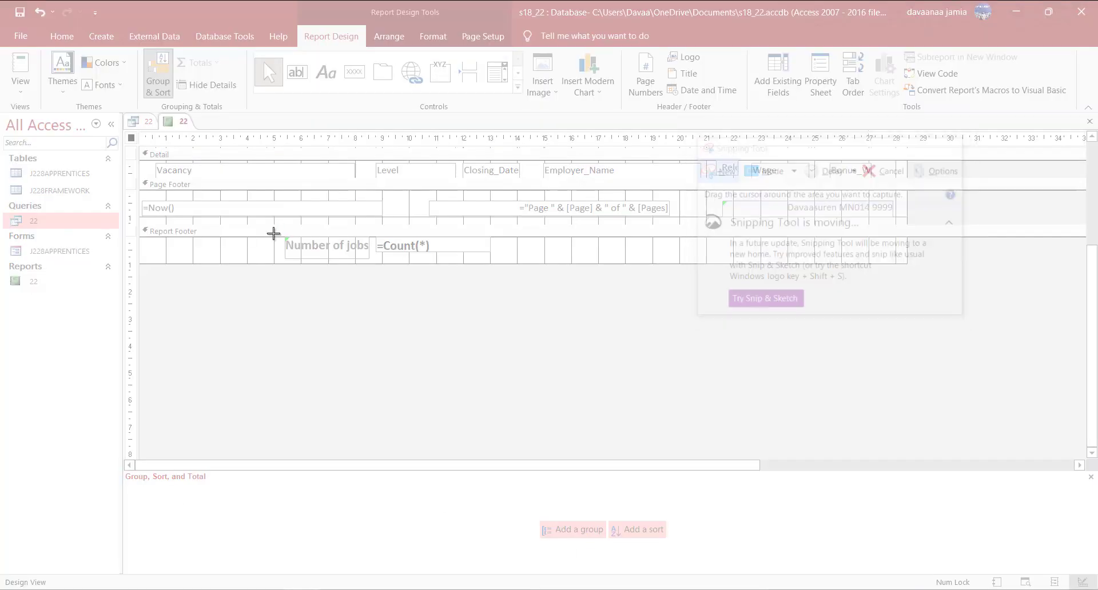
{"action": "left_click_drag", "start_coordinate": [267, 218], "coordinate": [515, 290]}
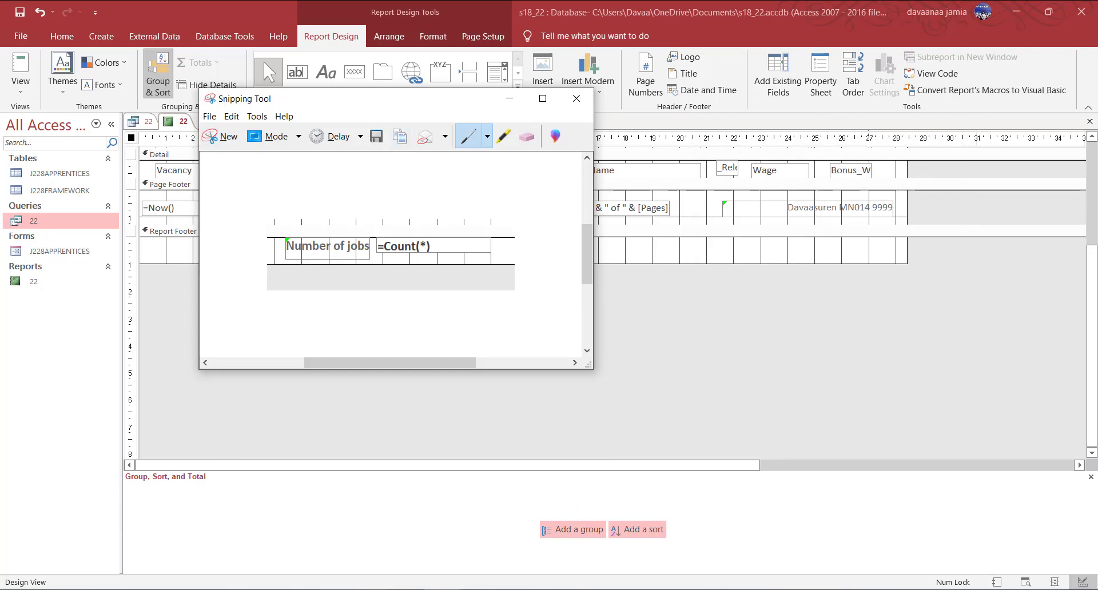
{"action": "left_click", "coordinate": [506, 589]}
{"action": "scroll", "coordinate": [428, 479], "scroll_direction": "down", "scroll_amount": 3}
{"action": "right_click", "coordinate": [363, 489]}
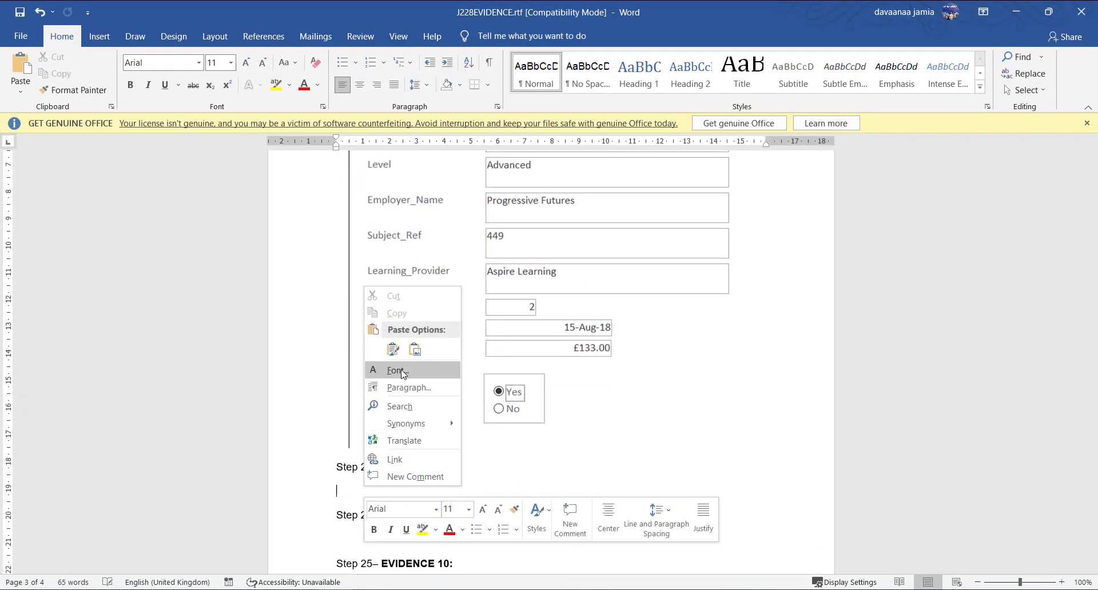
{"action": "left_click", "coordinate": [393, 350]}
{"action": "left_click", "coordinate": [489, 512]}
{"action": "scroll", "coordinate": [521, 499], "scroll_direction": "down", "scroll_amount": 3}
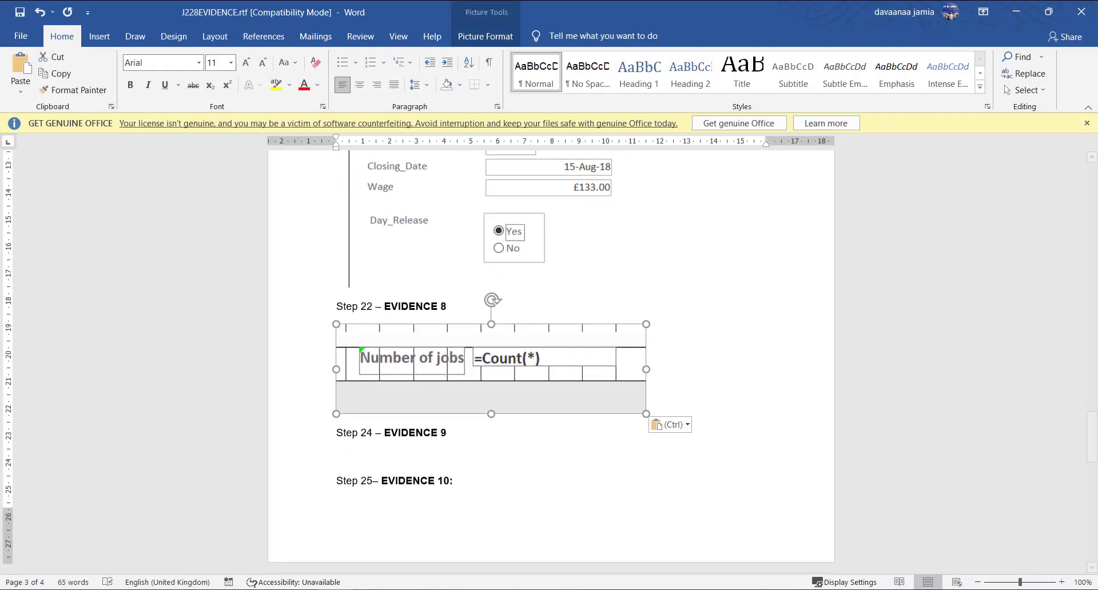
{"action": "left_click", "coordinate": [300, 589]}
{"action": "left_click", "coordinate": [482, 247]}
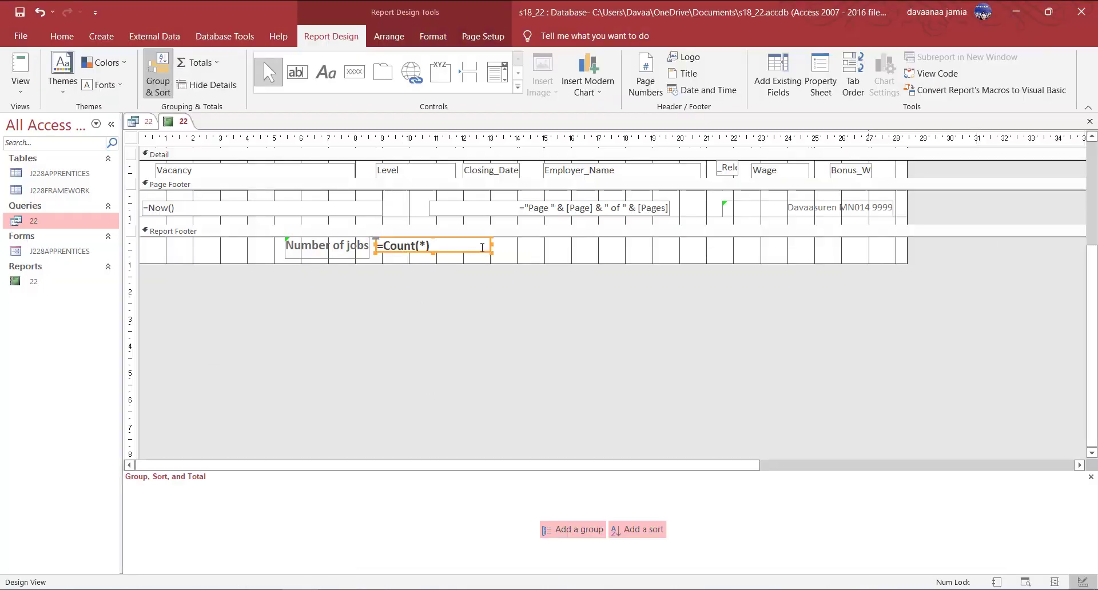
Narrow the =Count(*) box back and confirm the total of 40 on page 2 in Print Preview.
{"action": "left_click_drag", "start_coordinate": [492, 242], "coordinate": [427, 242]}
{"action": "right_click", "coordinate": [181, 121]}
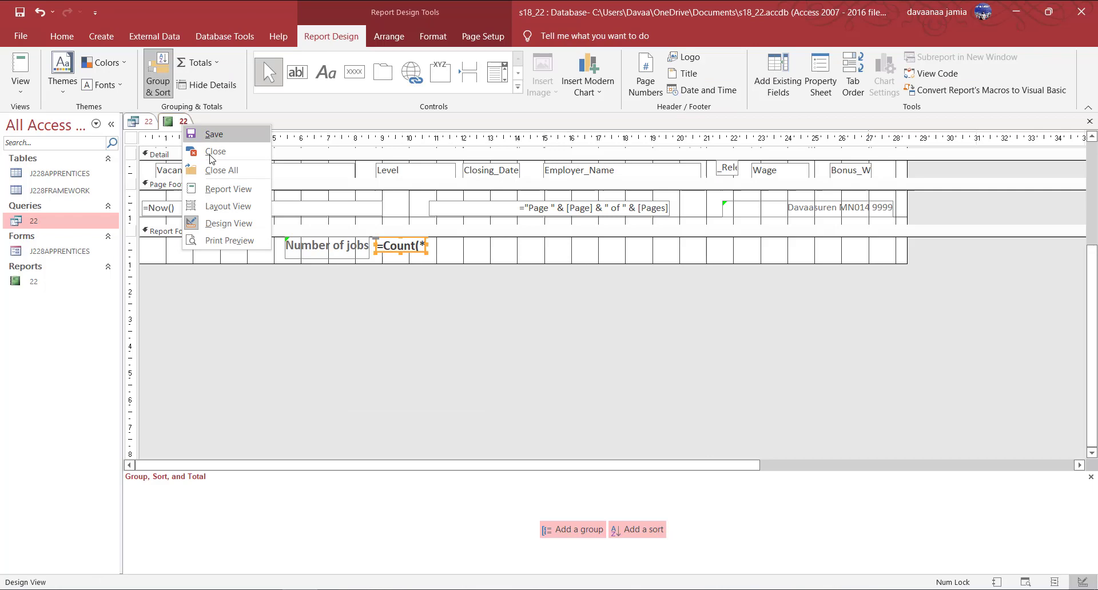
{"action": "left_click", "coordinate": [225, 239]}
{"action": "left_click", "coordinate": [215, 569]}
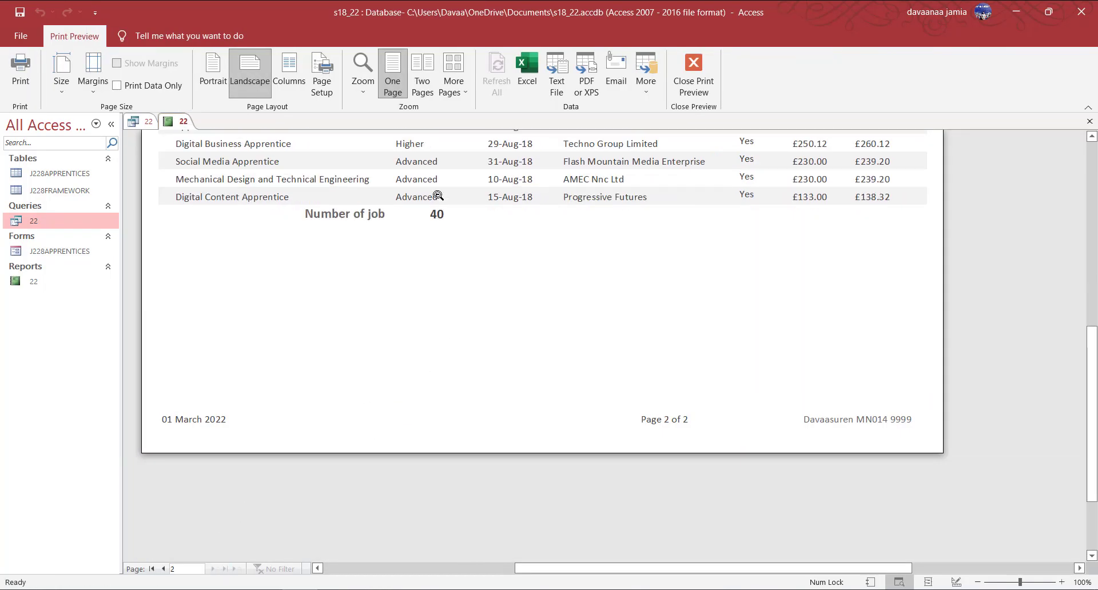
{"action": "left_click", "coordinate": [694, 75]}
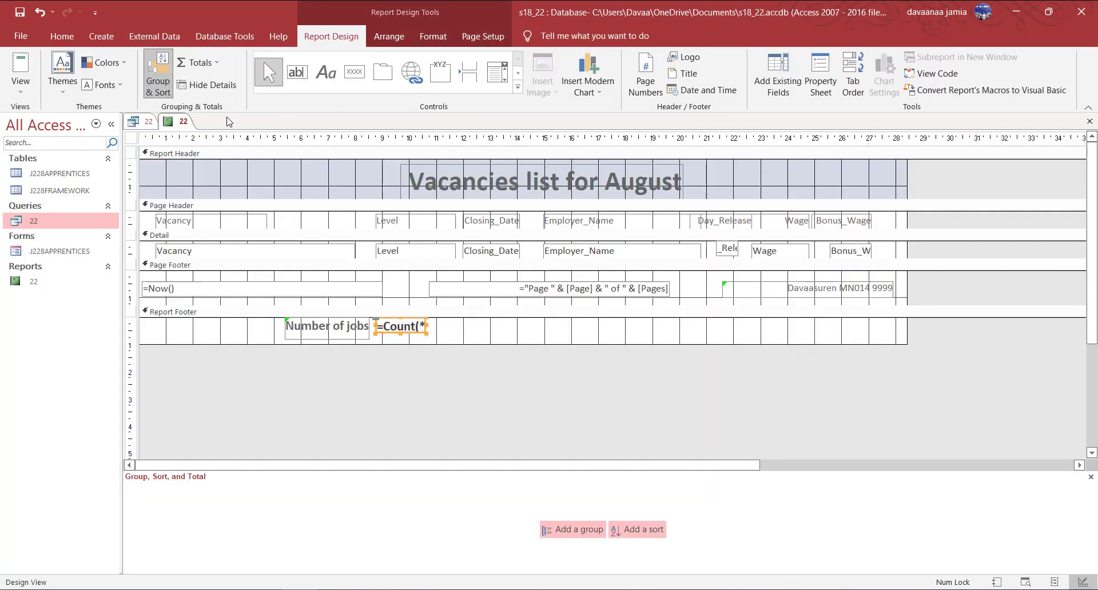
Save report 22, close the query and report, and view question 23 in the exam PDF.
{"action": "right_click", "coordinate": [170, 121]}
{"action": "left_click", "coordinate": [198, 130]}
{"action": "right_click", "coordinate": [141, 121]}
{"action": "left_click", "coordinate": [173, 147]}
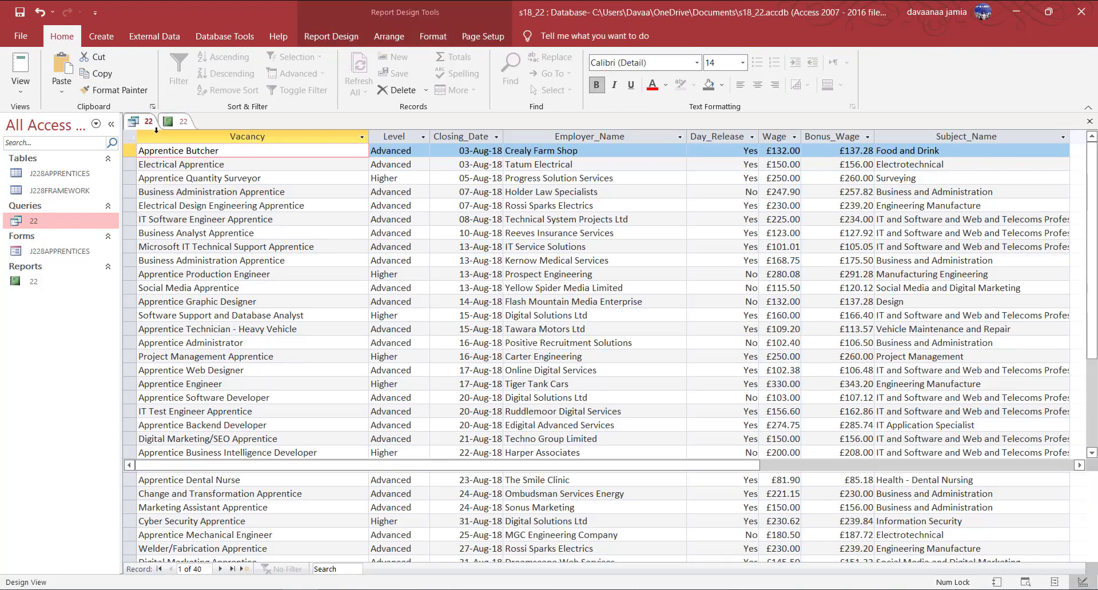
{"action": "right_click", "coordinate": [152, 123]}
{"action": "left_click", "coordinate": [176, 153]}
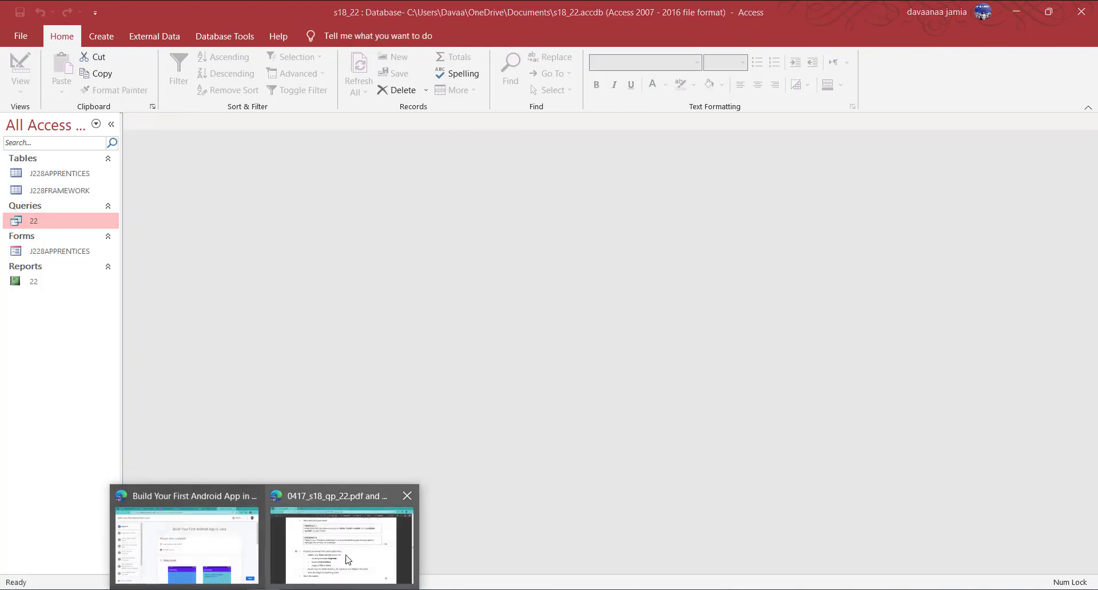
{"action": "left_click", "coordinate": [343, 538]}
{"action": "scroll", "coordinate": [549, 394], "scroll_direction": "up", "scroll_amount": 12}
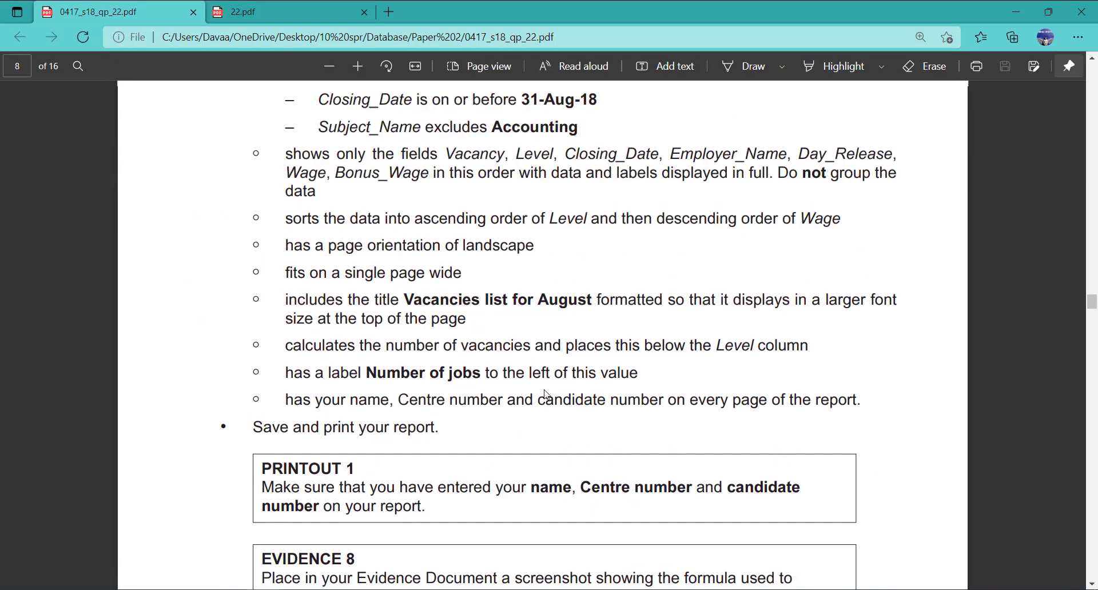
{"action": "scroll", "coordinate": [389, 338], "scroll_direction": "down", "scroll_amount": 10}
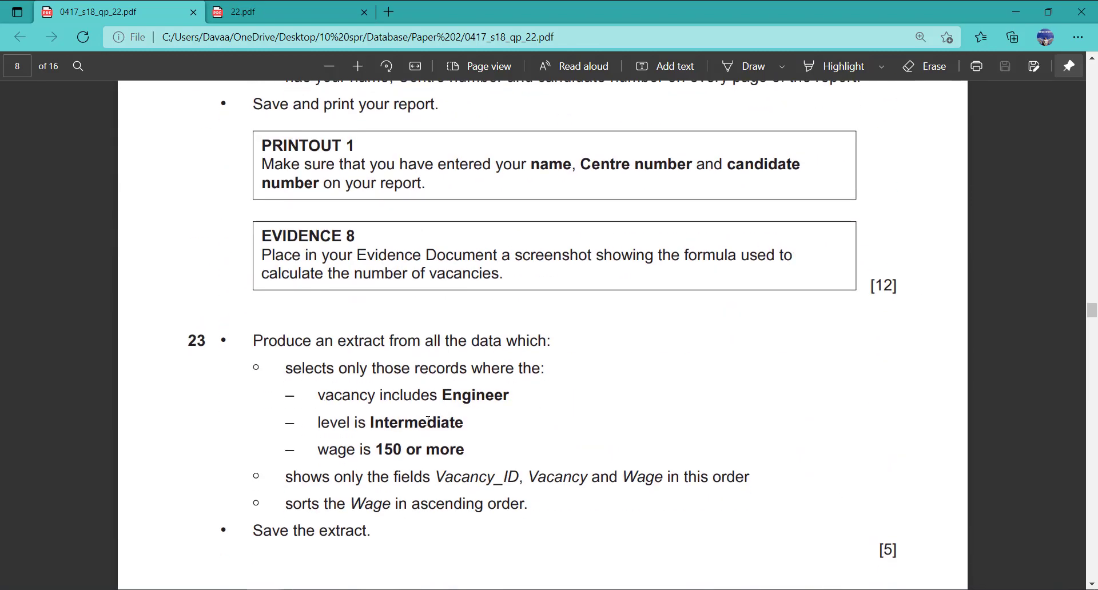